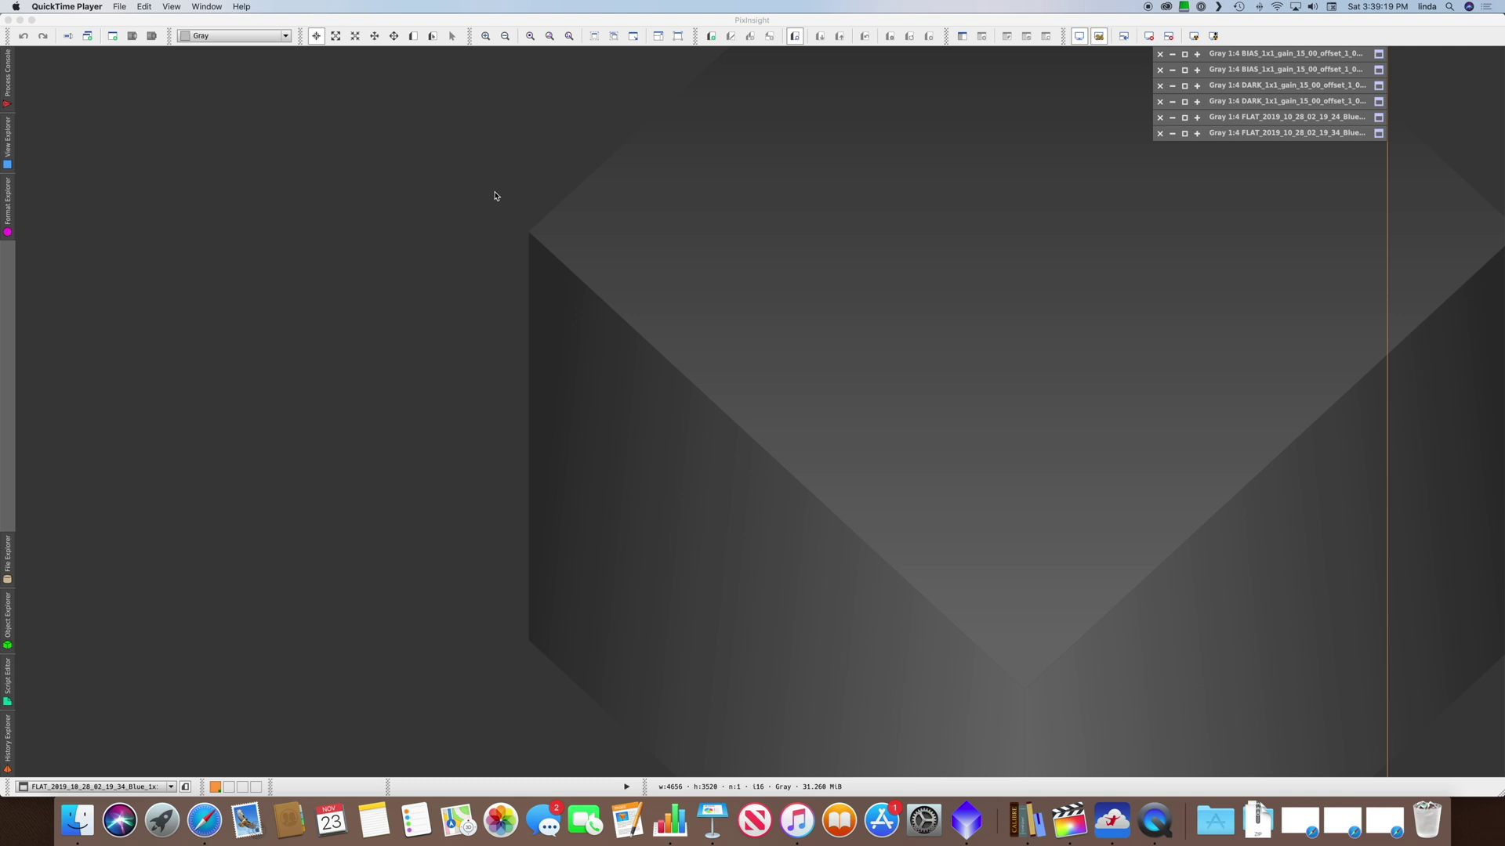
- Launch the BasicCCDParameters script from Script > Instrumentation and move its dialog into place
{"action": "left_click", "coordinate": [495, 196]}
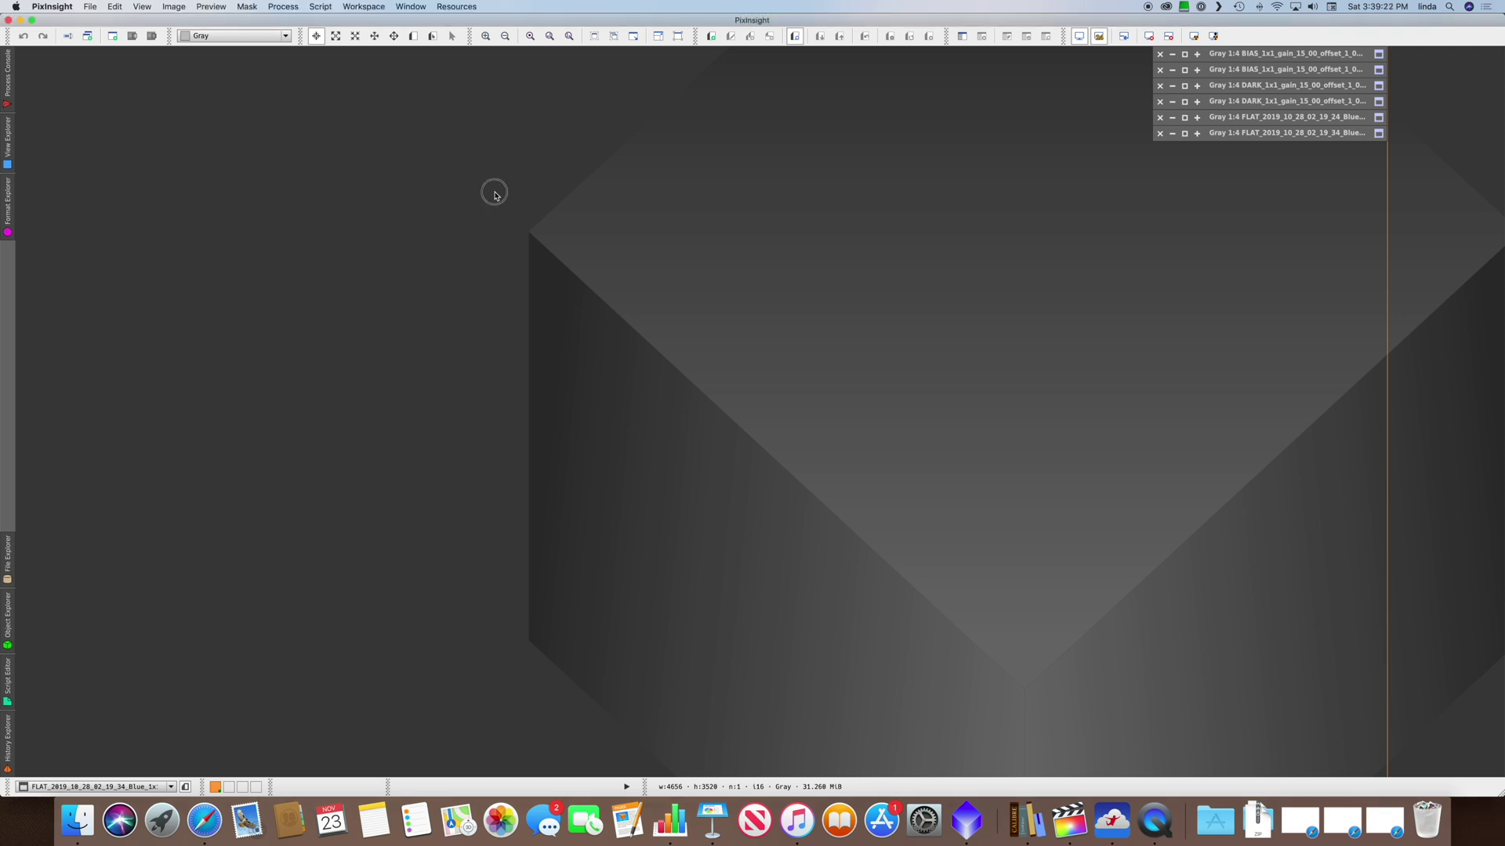
{"action": "left_click", "coordinate": [334, 7]}
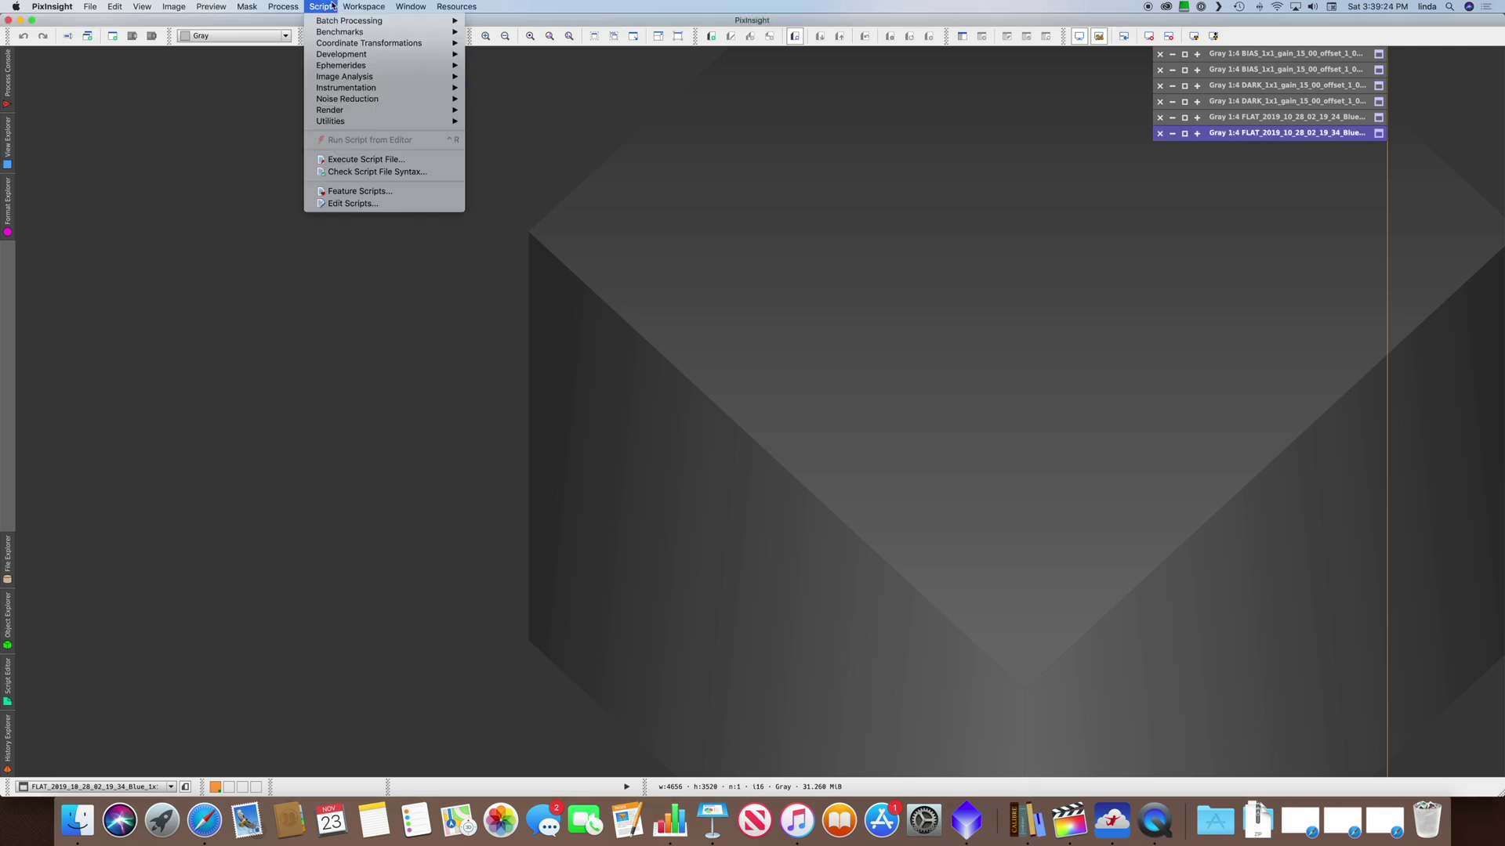
{"action": "mouse_move", "coordinate": [358, 82]}
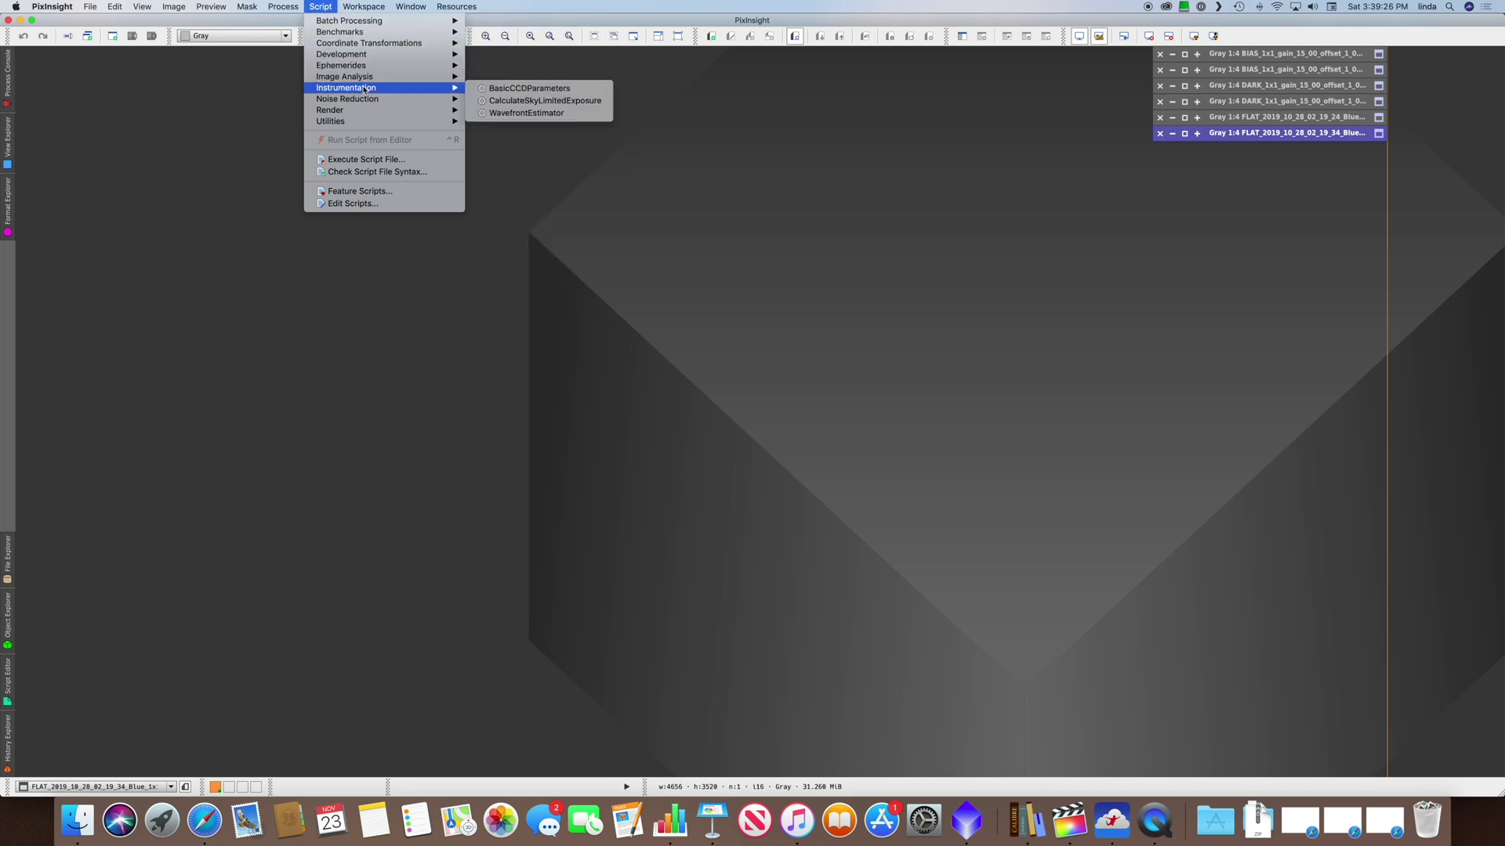
{"action": "left_click", "coordinate": [511, 88]}
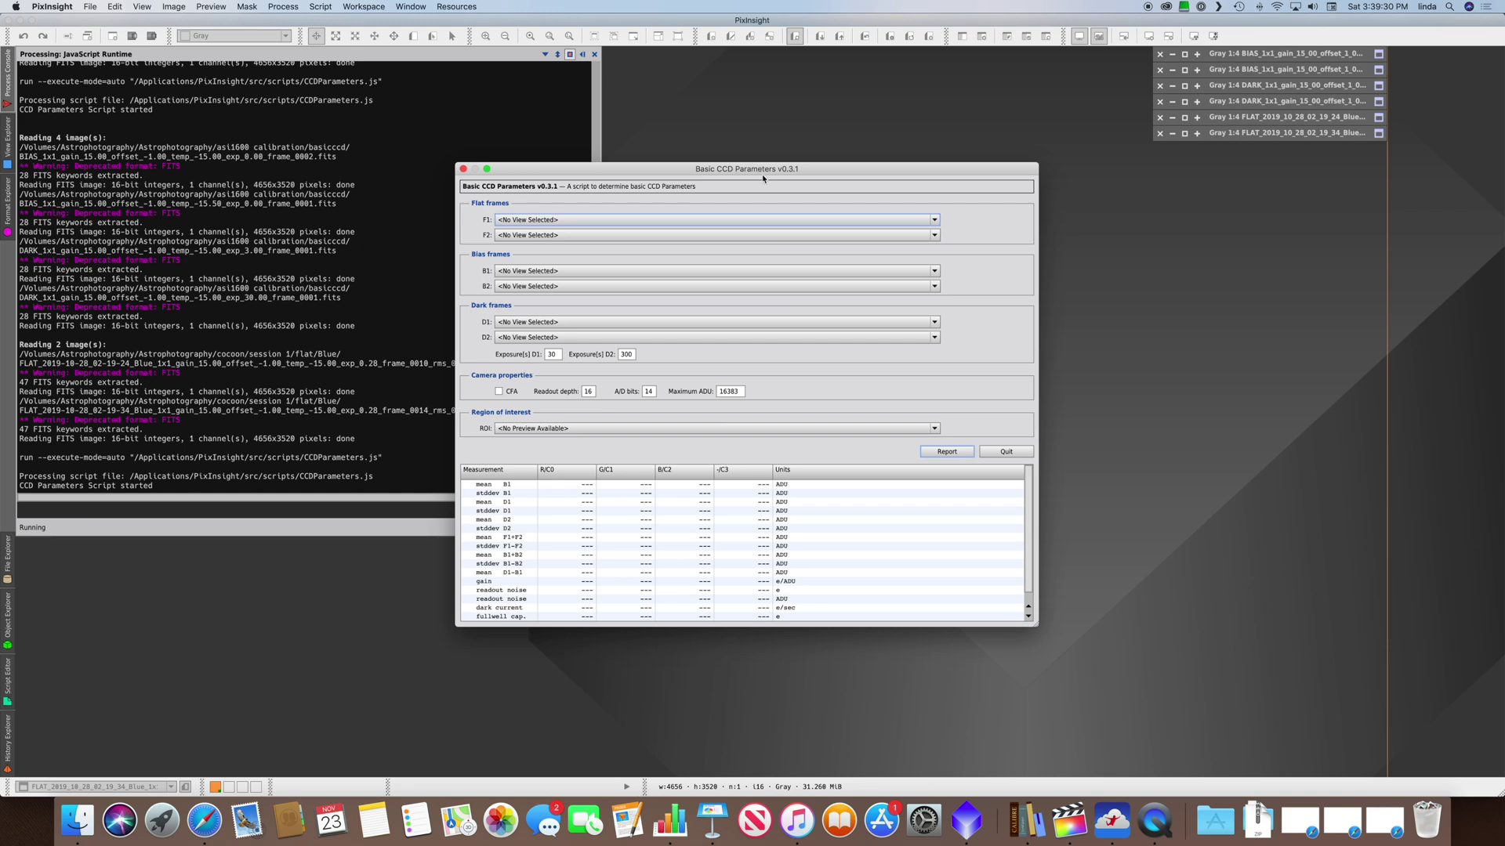
{"action": "left_click_drag", "start_coordinate": [769, 169], "coordinate": [809, 85]}
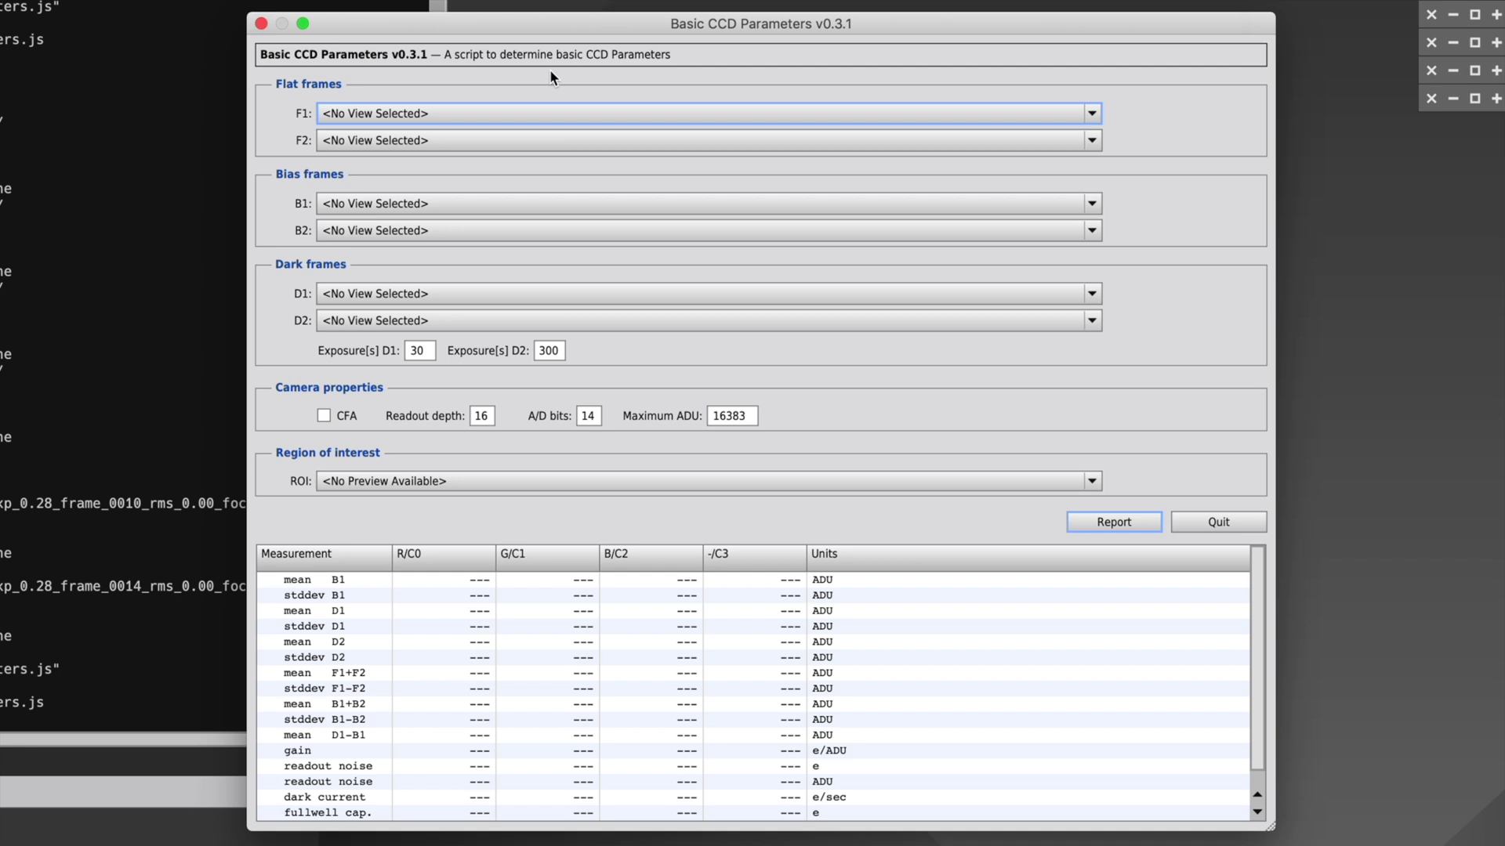
{"action": "left_click", "coordinate": [569, 114]}
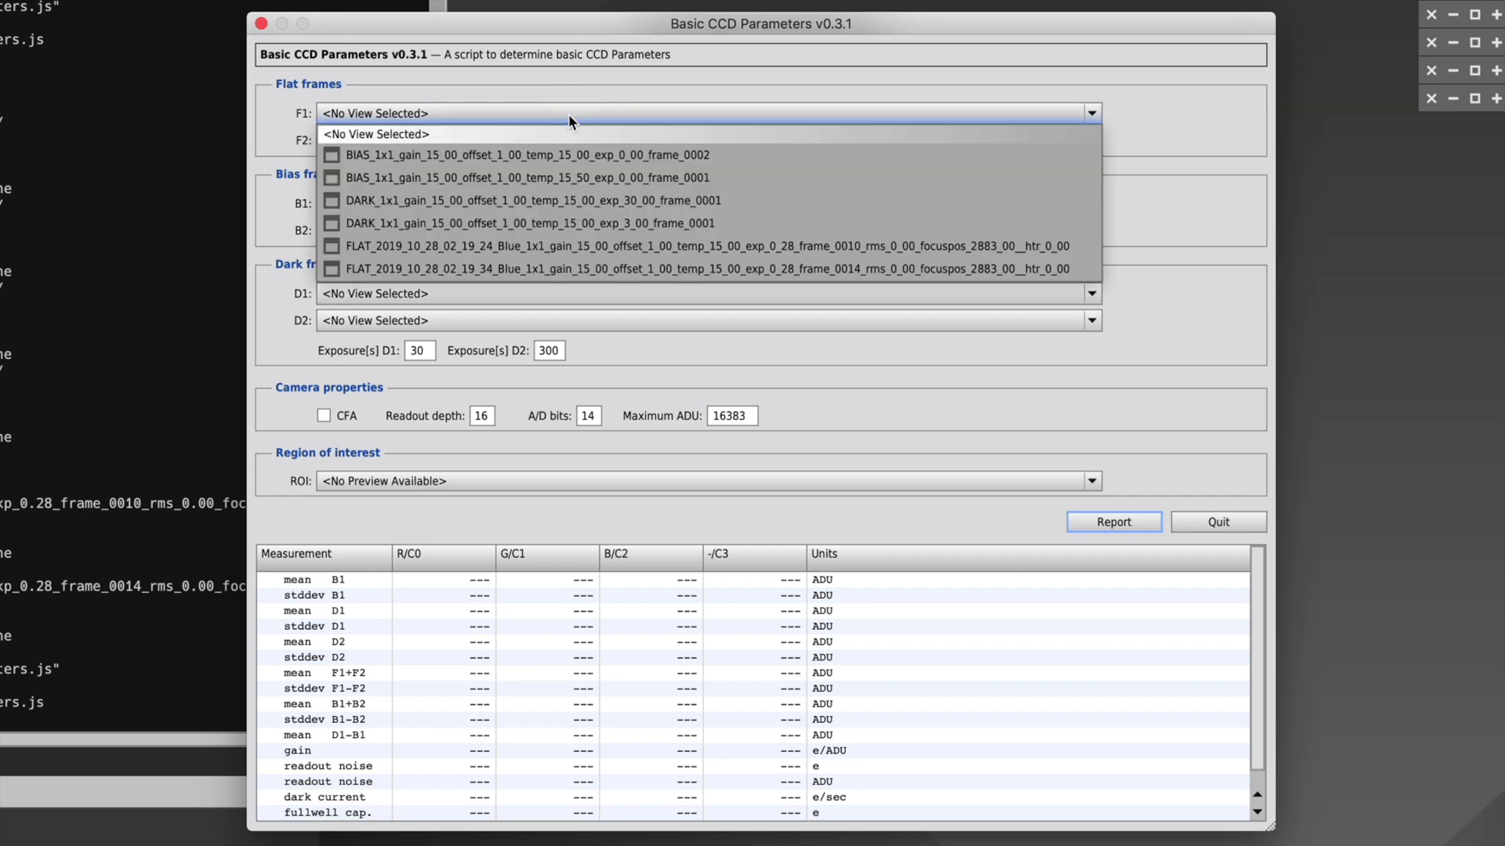
- Assign flats frame_0010 and frame_0014 as F1/F2, and biases frame_0002 and temp 15_50 as B1/B2
{"action": "left_click", "coordinate": [525, 246]}
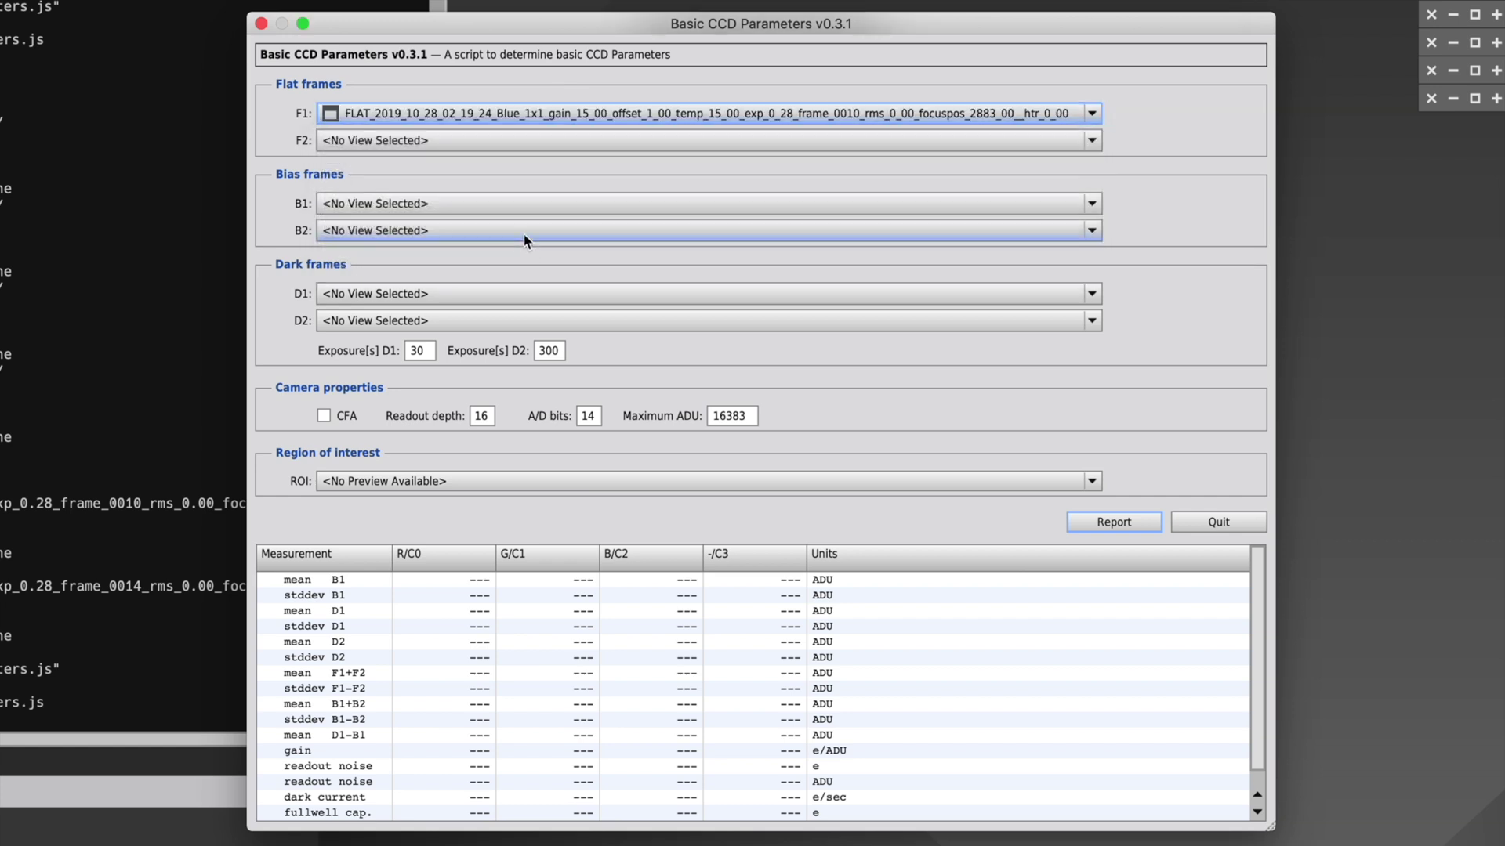
{"action": "left_click", "coordinate": [528, 139]}
{"action": "left_click", "coordinate": [520, 289]}
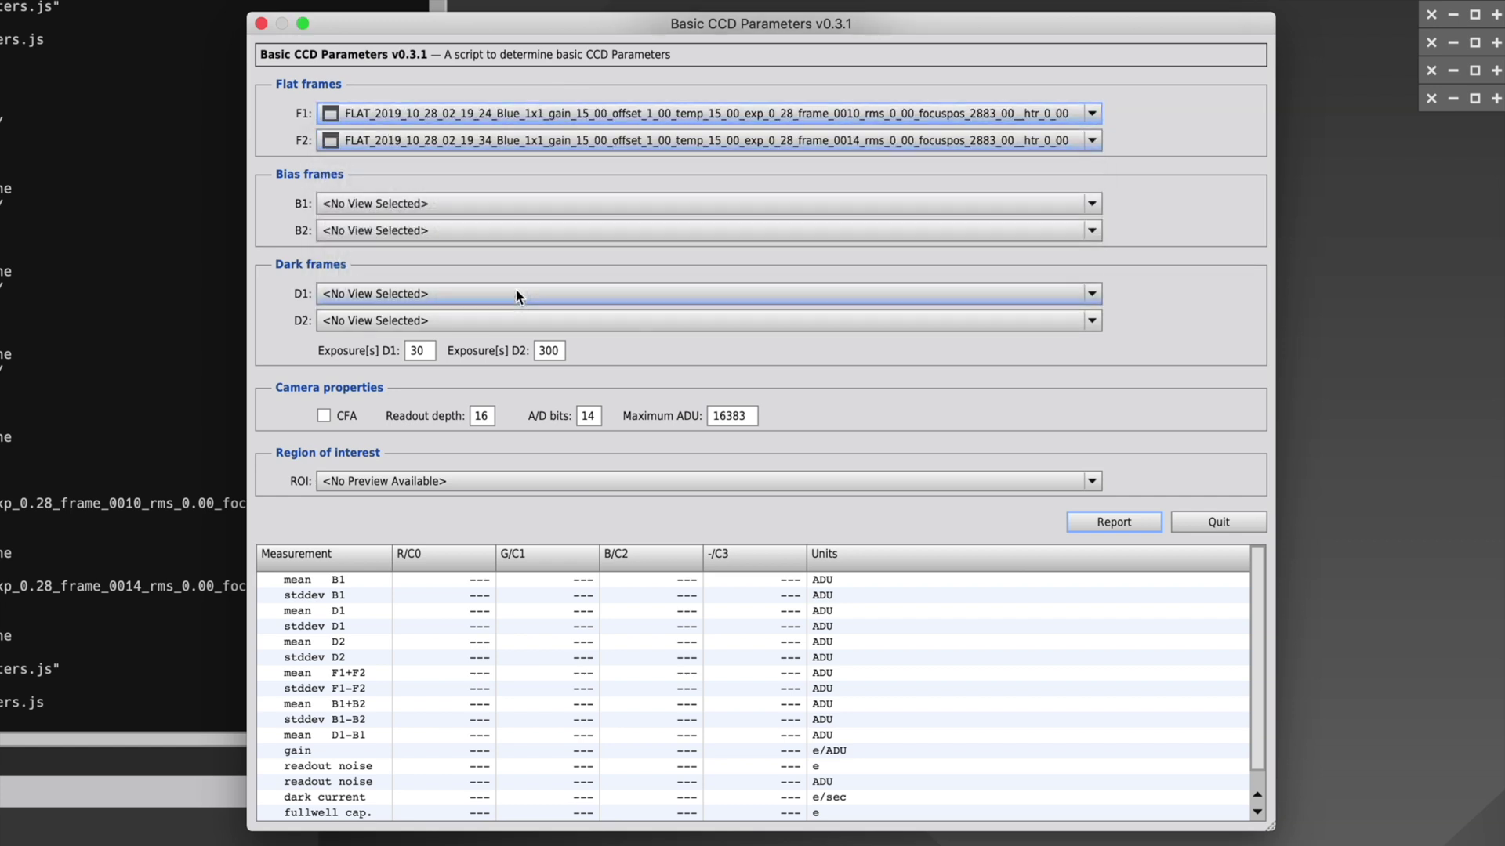
{"action": "left_click", "coordinate": [469, 203]}
{"action": "left_click", "coordinate": [463, 243]}
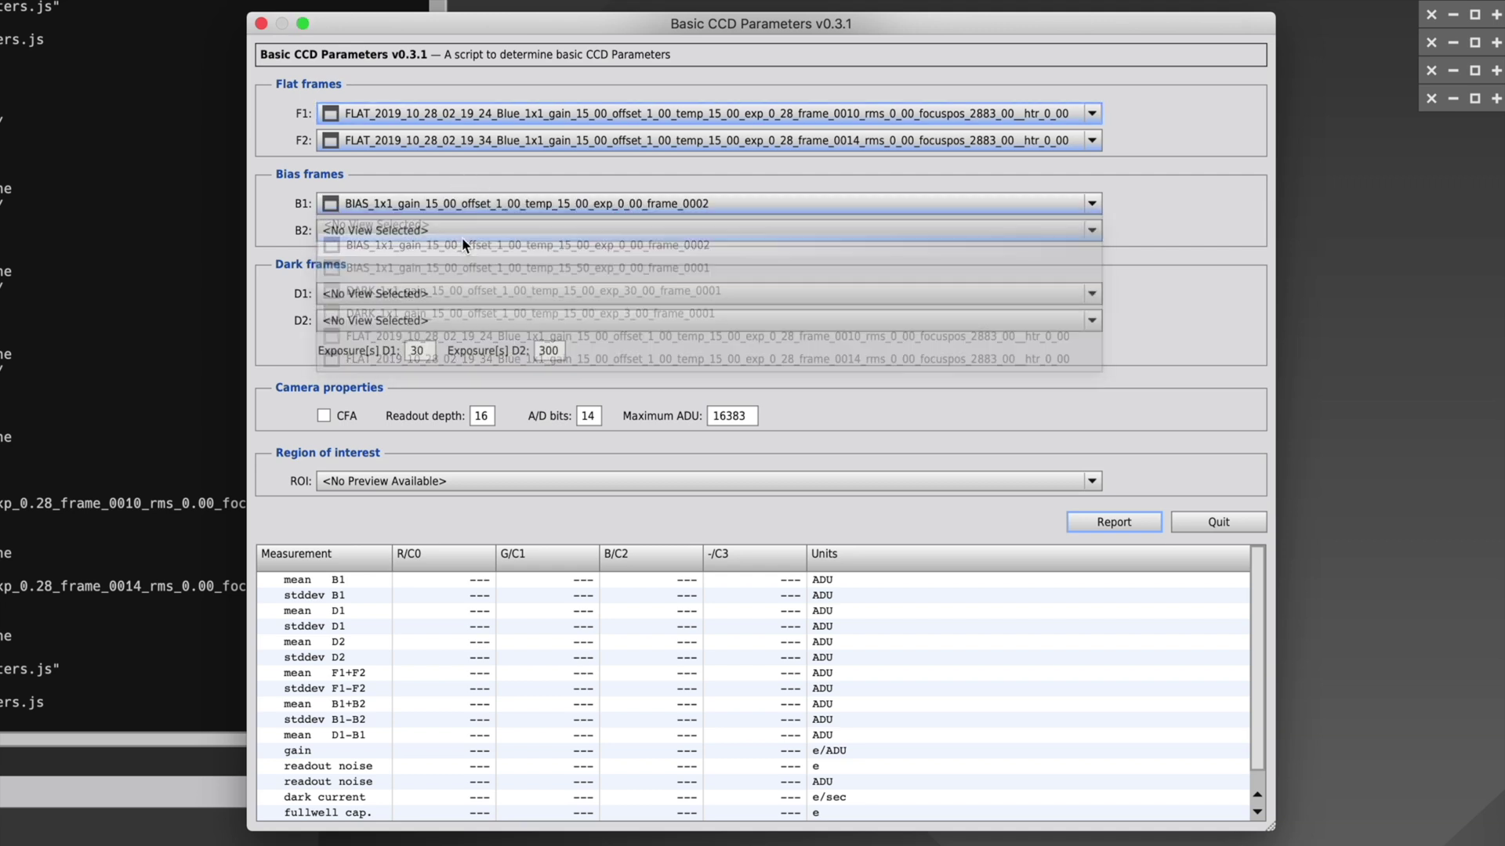
{"action": "left_click", "coordinate": [468, 229]}
{"action": "left_click", "coordinate": [470, 289]}
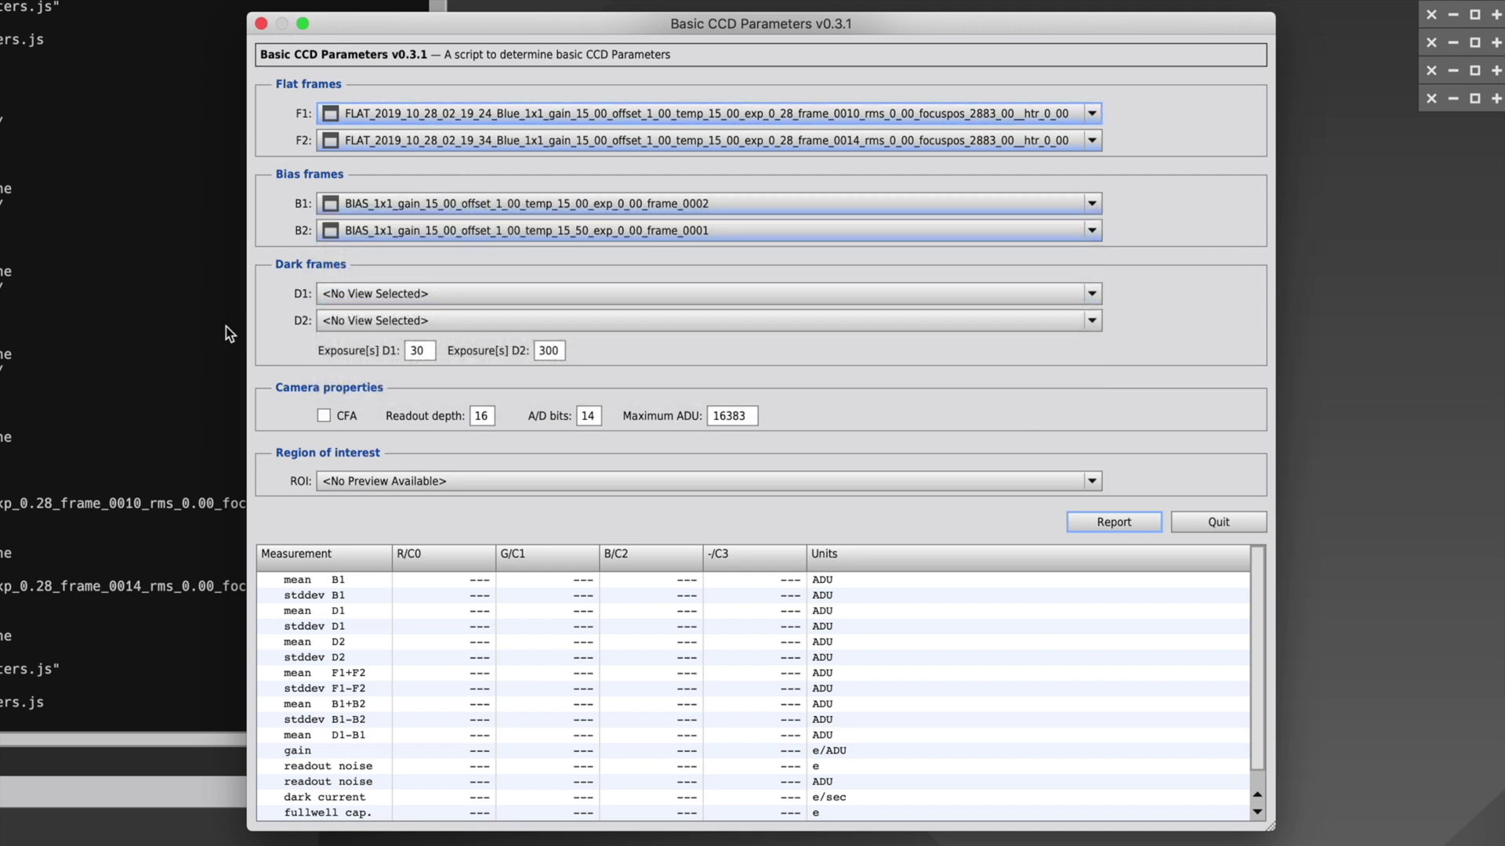
- Assign the 3-second and 30-second dark frames as D1 and D2
{"action": "left_click", "coordinate": [350, 296]}
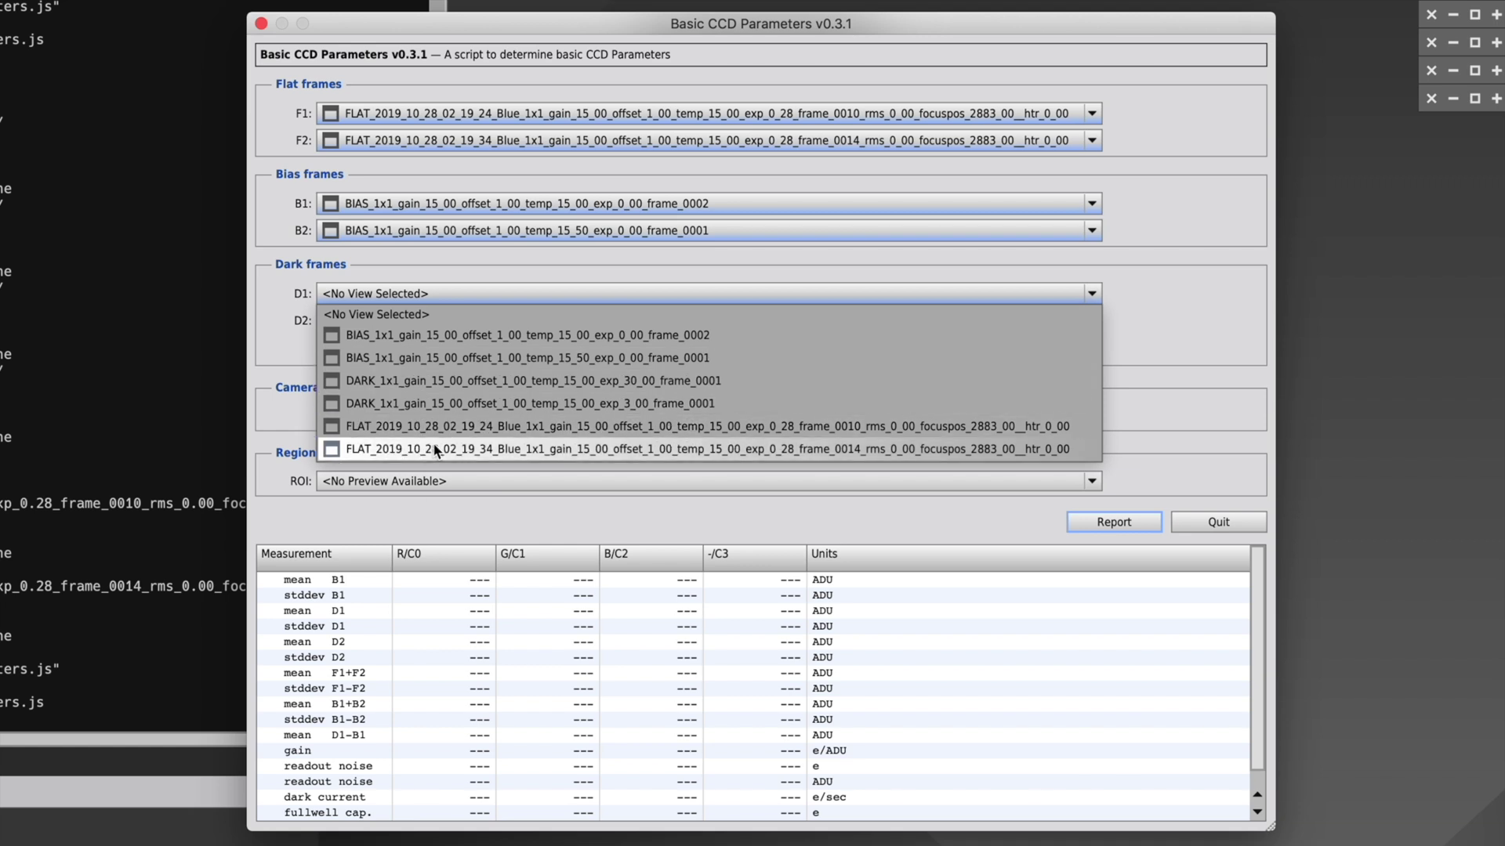
{"action": "left_click", "coordinate": [430, 403]}
{"action": "left_click", "coordinate": [433, 320]}
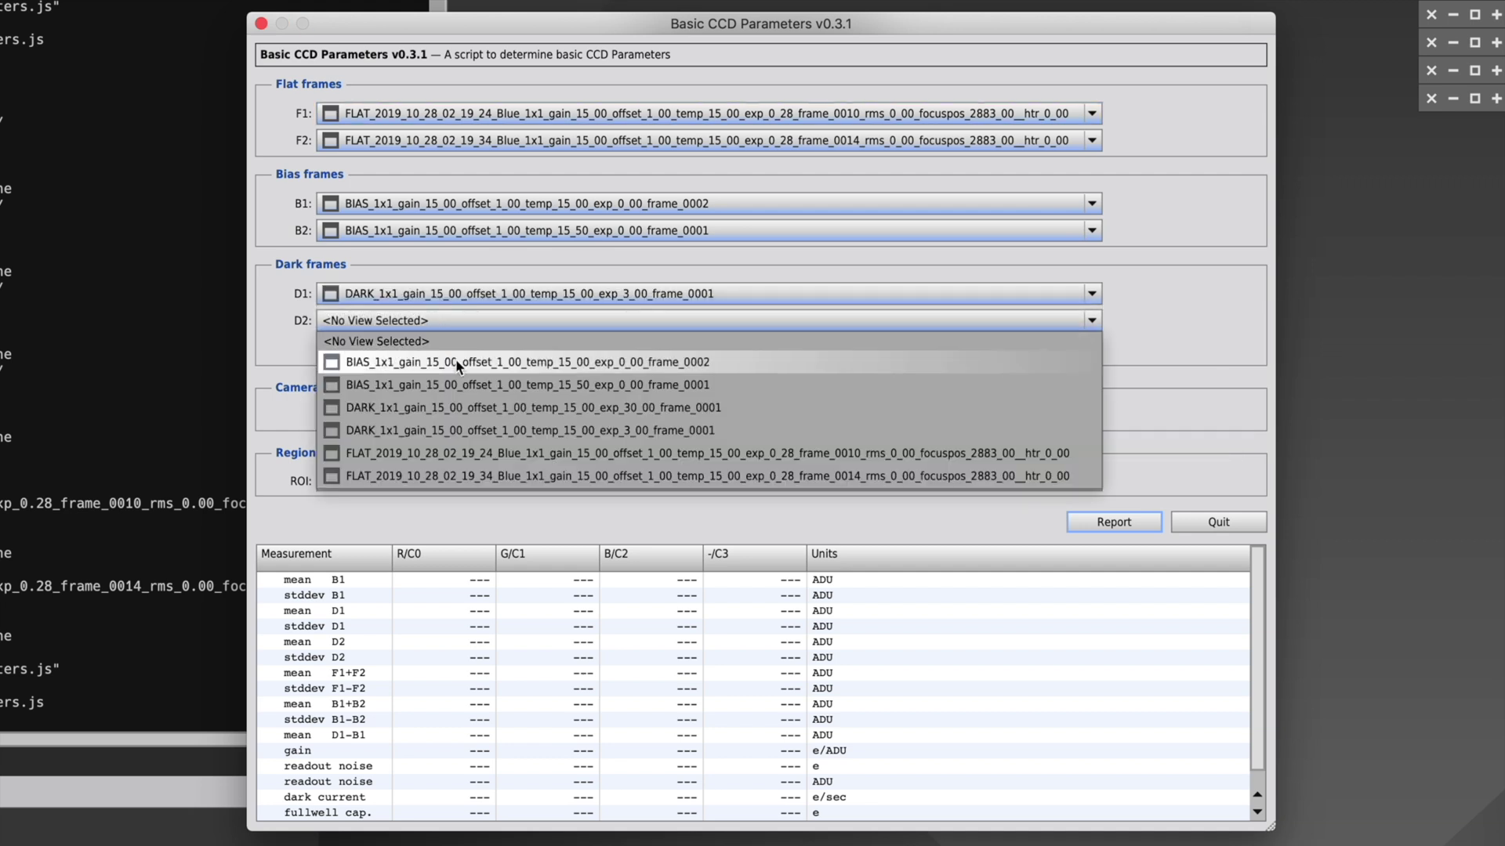
{"action": "left_click", "coordinate": [460, 414]}
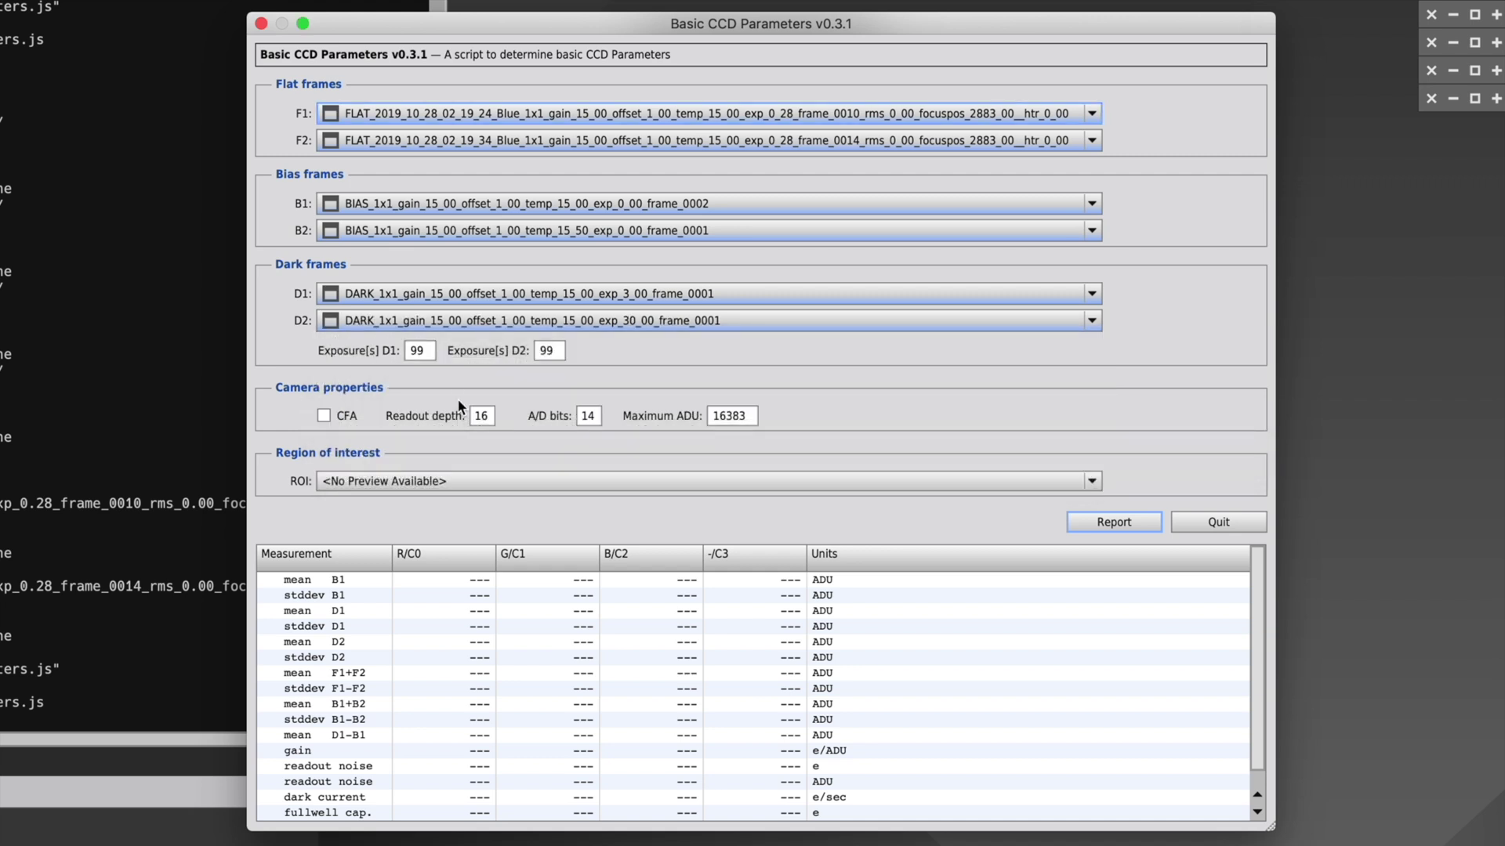
- Set the D1 and D2 dark exposures to 3 and 30 seconds
{"action": "double_click", "coordinate": [409, 350]}
{"action": "type", "text": "3"}
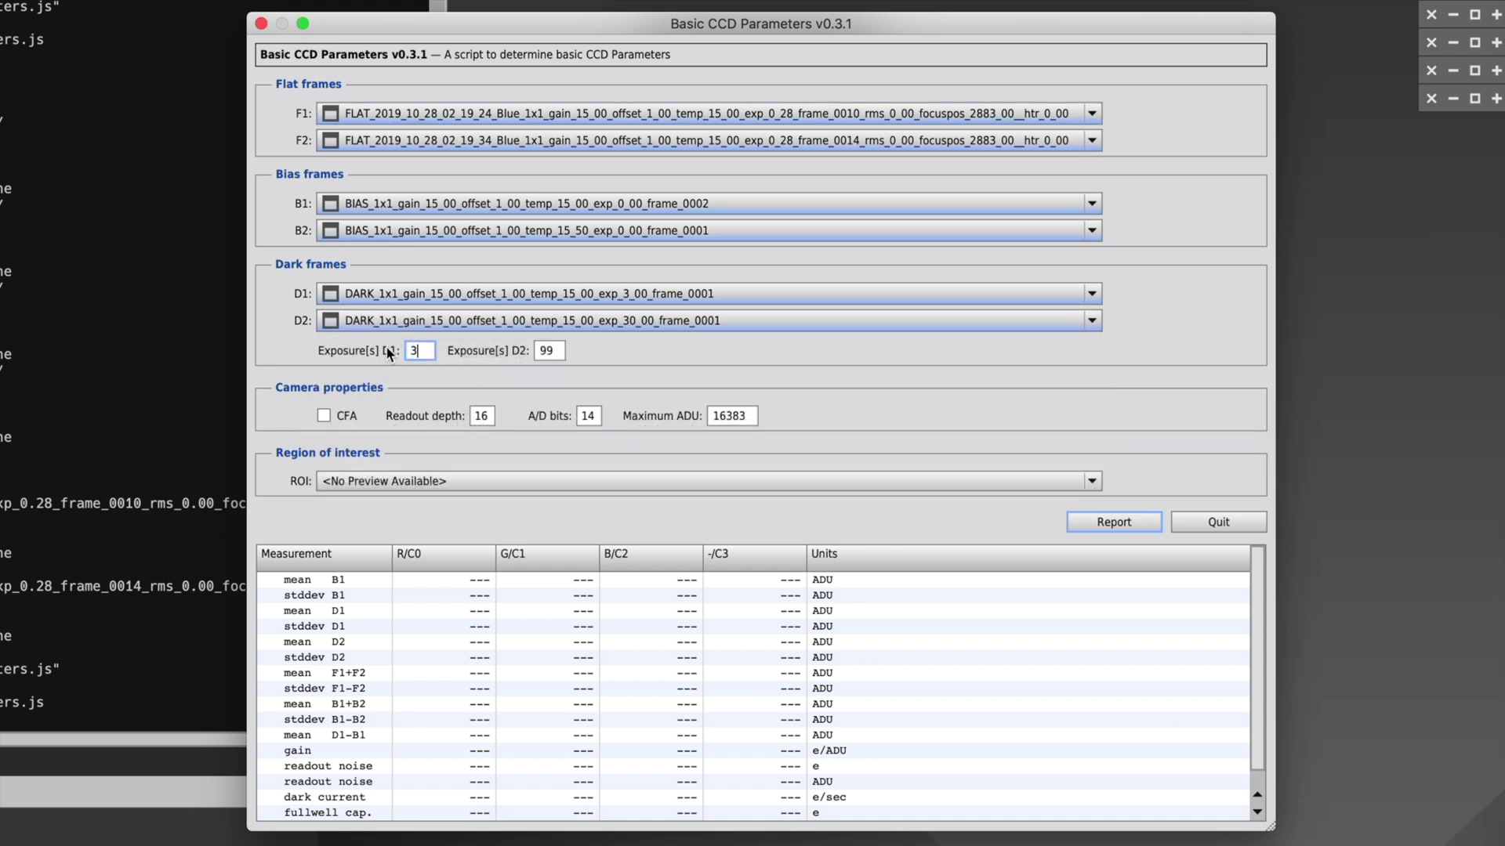
{"action": "key", "text": "Tab"}
{"action": "type", "text": "30"}
{"action": "key", "text": "Tab"}
- Set readout depth and A/D bits to 12, giving a maximum ADU of 4095
{"action": "mouse_move", "coordinate": [394, 415]}
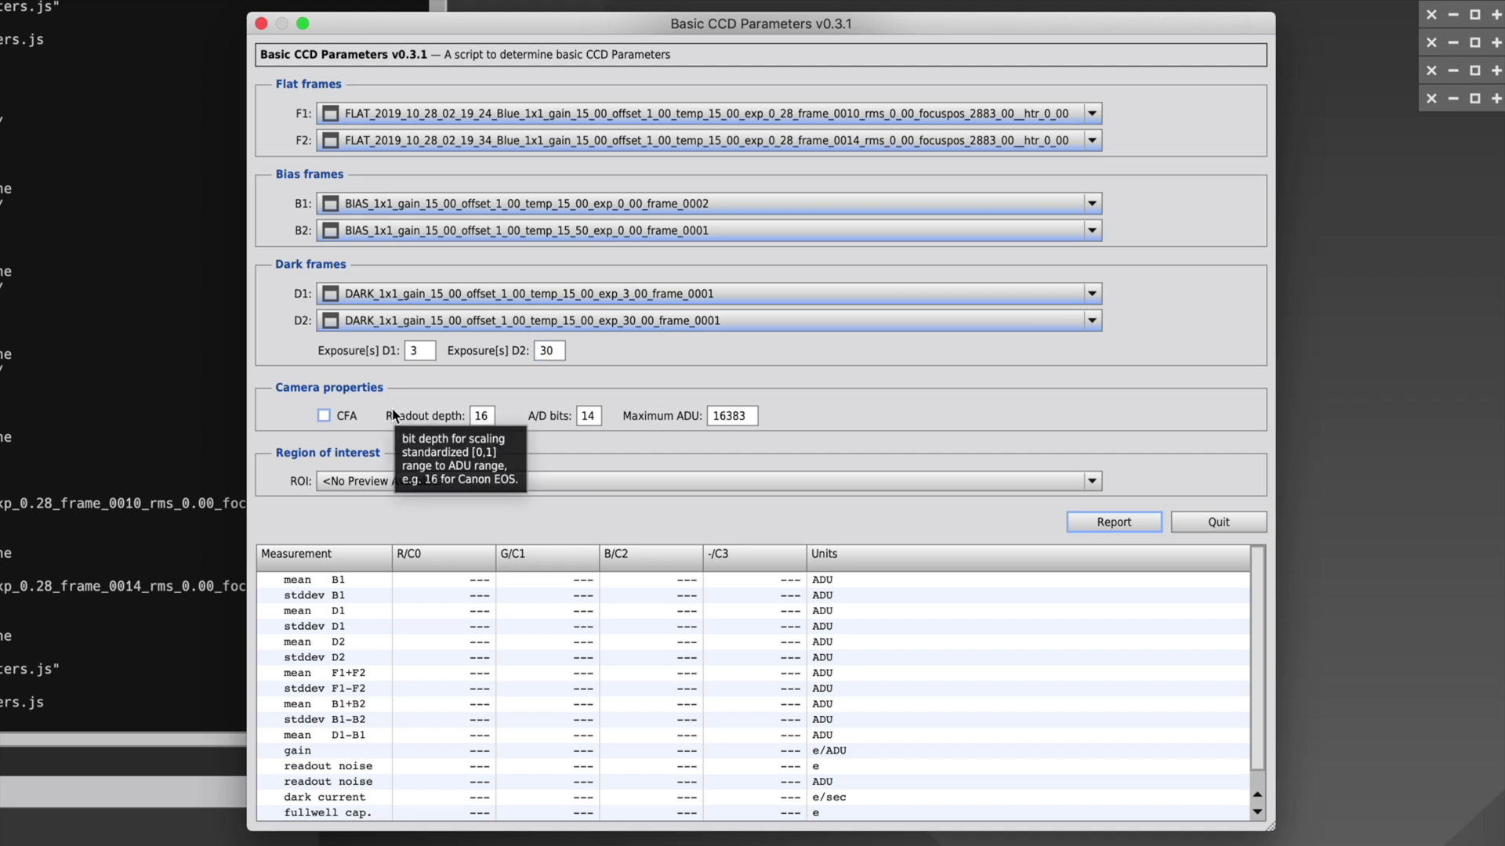
{"action": "double_click", "coordinate": [480, 415]}
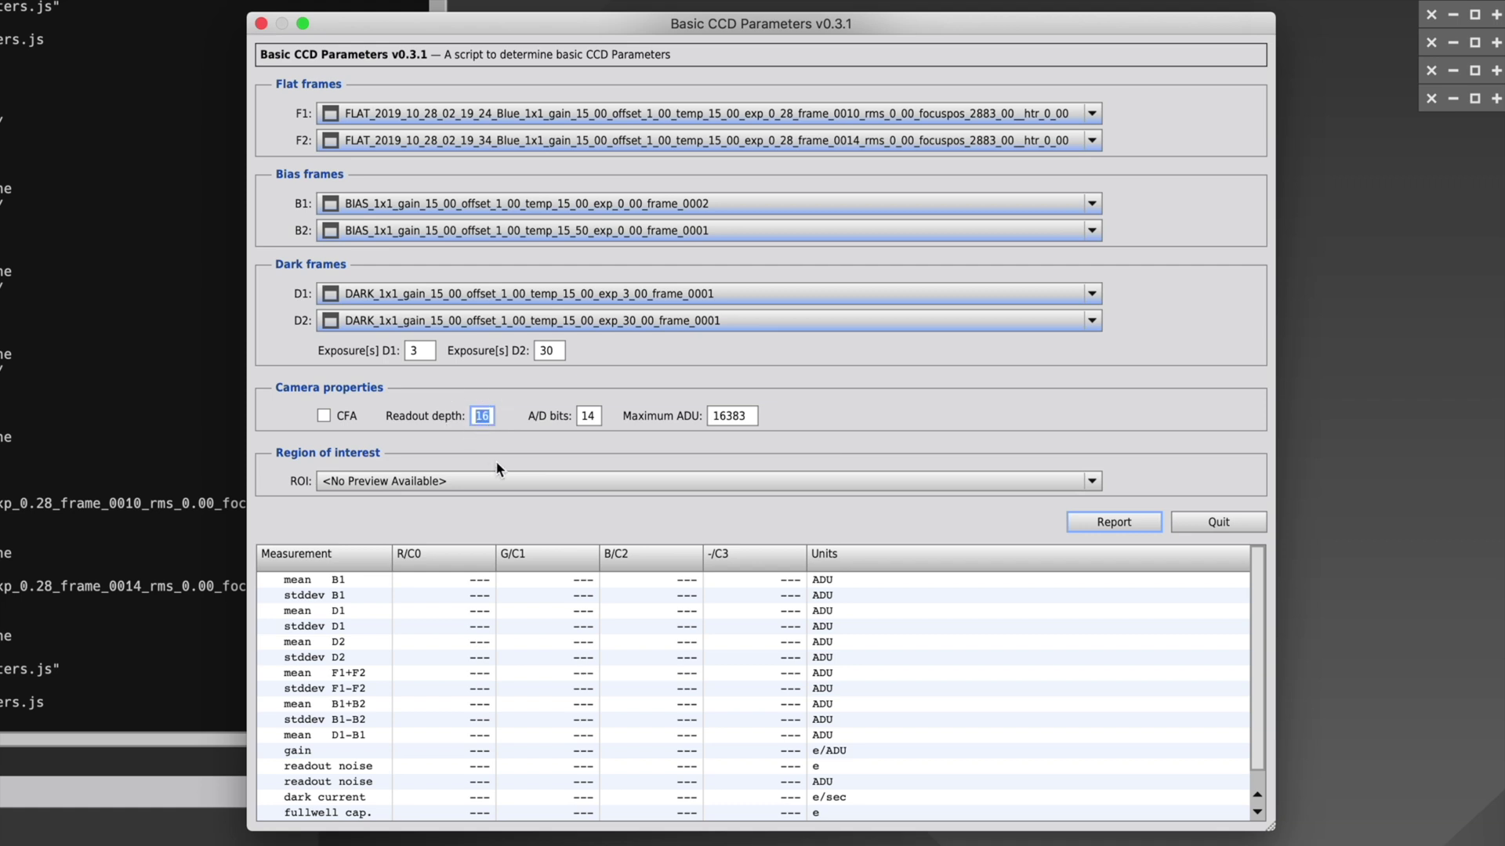
{"action": "type", "text": "12"}
{"action": "key", "text": "Tab"}
{"action": "type", "text": "12"}
{"action": "key", "text": "Tab"}
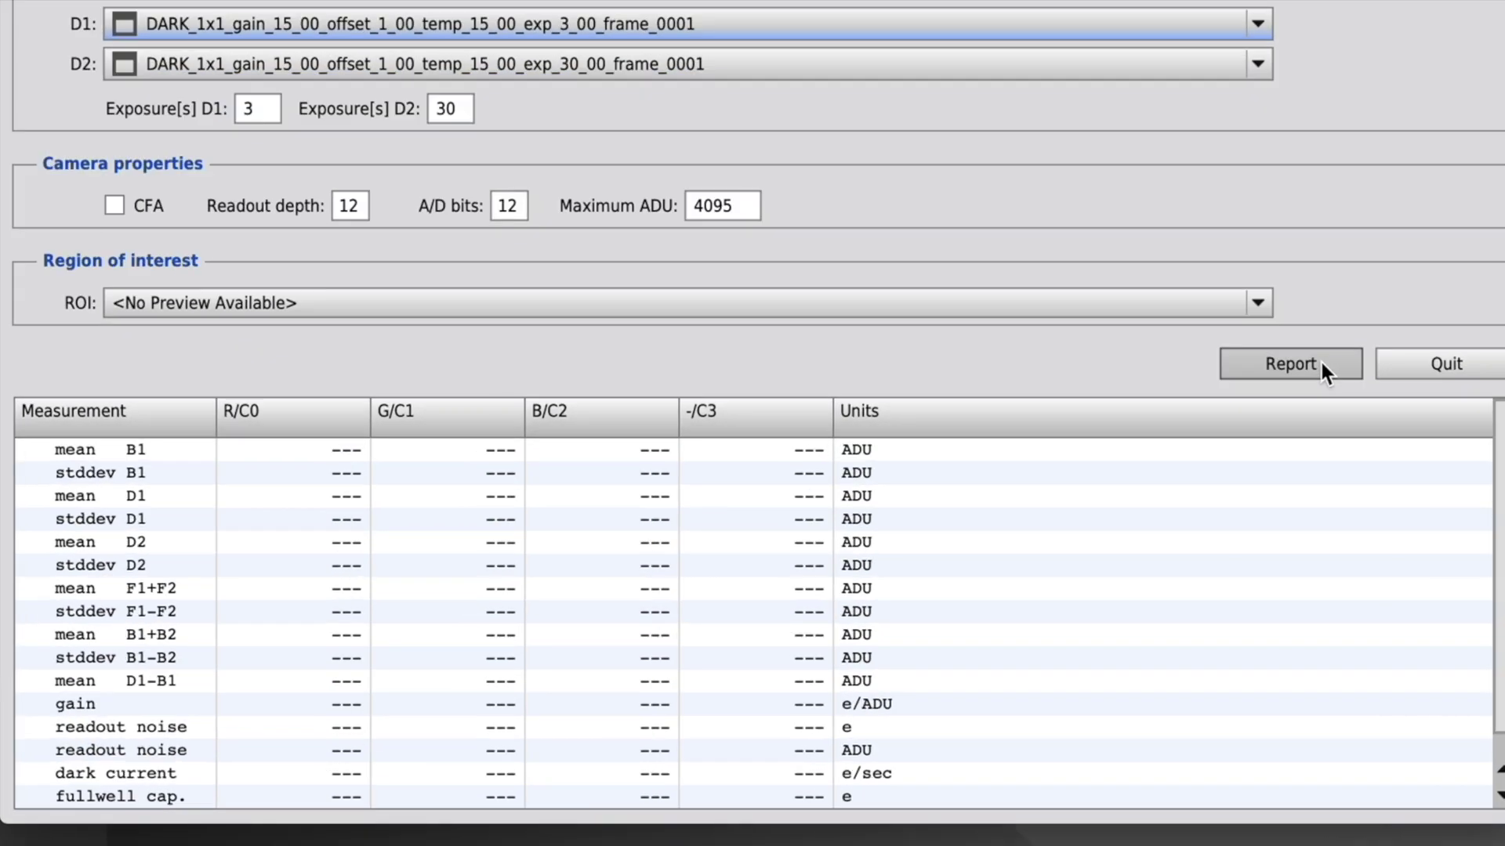
- Run the CCD report and note readout noise 3.221 e and gain 4.146 e/ADU
{"action": "left_click", "coordinate": [1133, 518]}
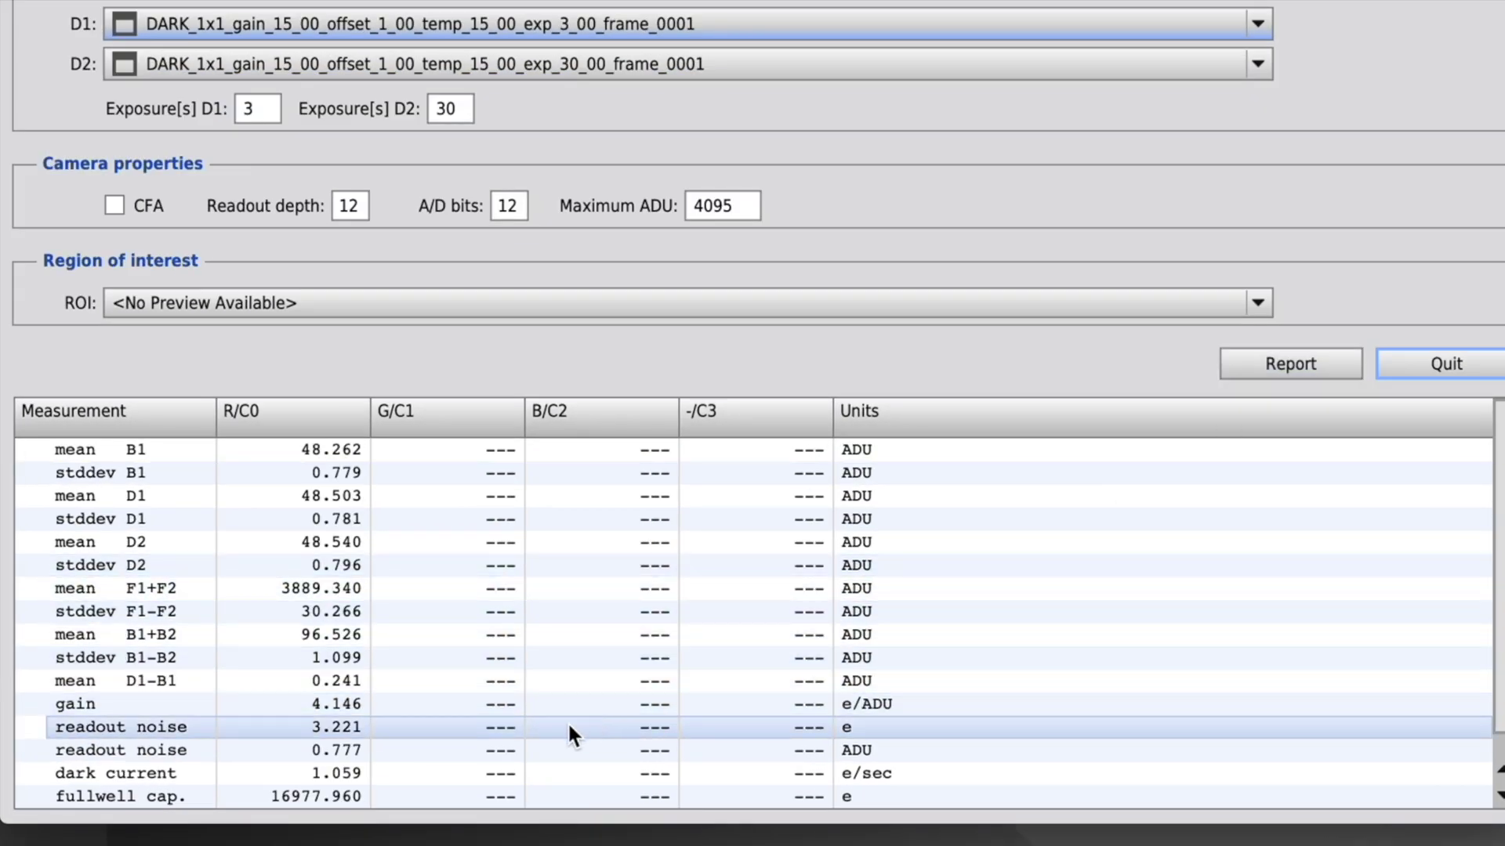
{"action": "left_click", "coordinate": [478, 727]}
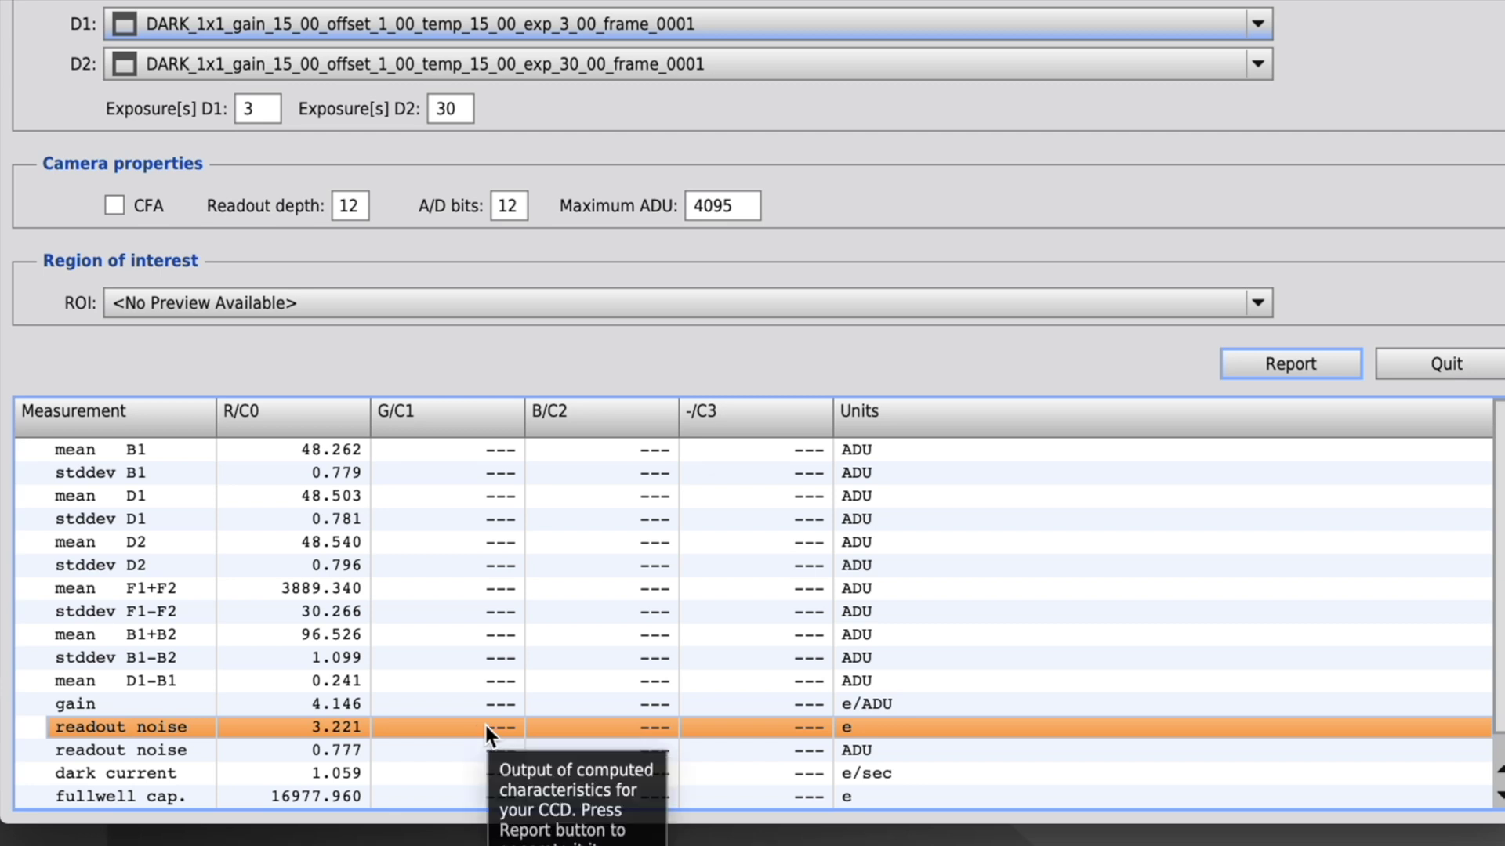
{"action": "left_click", "coordinate": [444, 703]}
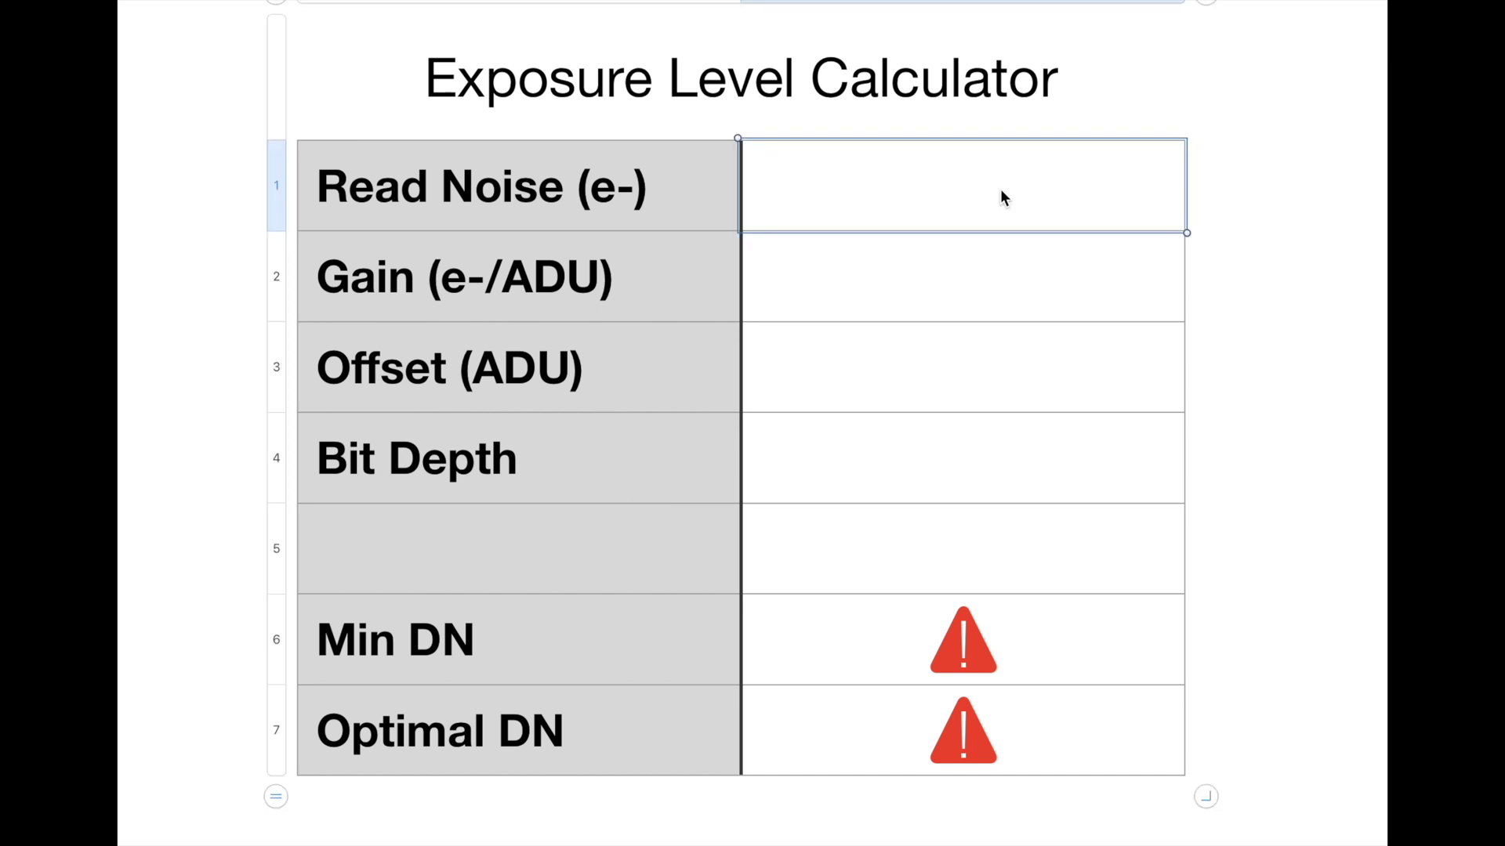
- Enter read noise 3.2, gain 4.1, offset 50 and bit depth 12 into the Exposure Level Calculator
{"action": "type", "text": "3.2"}
{"action": "key", "text": "Return"}
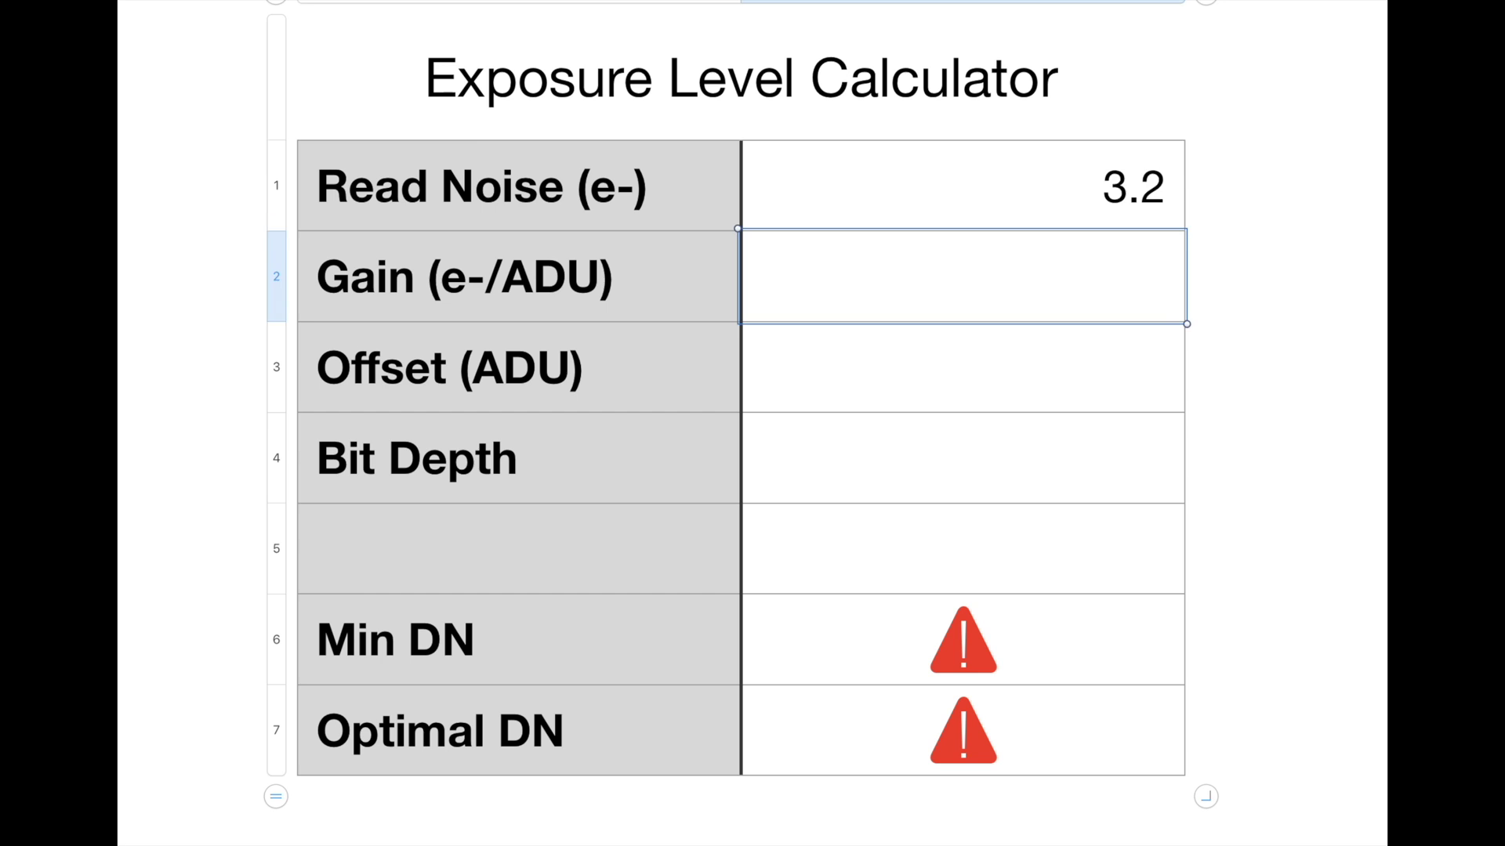
{"action": "type", "text": "4.1"}
{"action": "key", "text": "Return"}
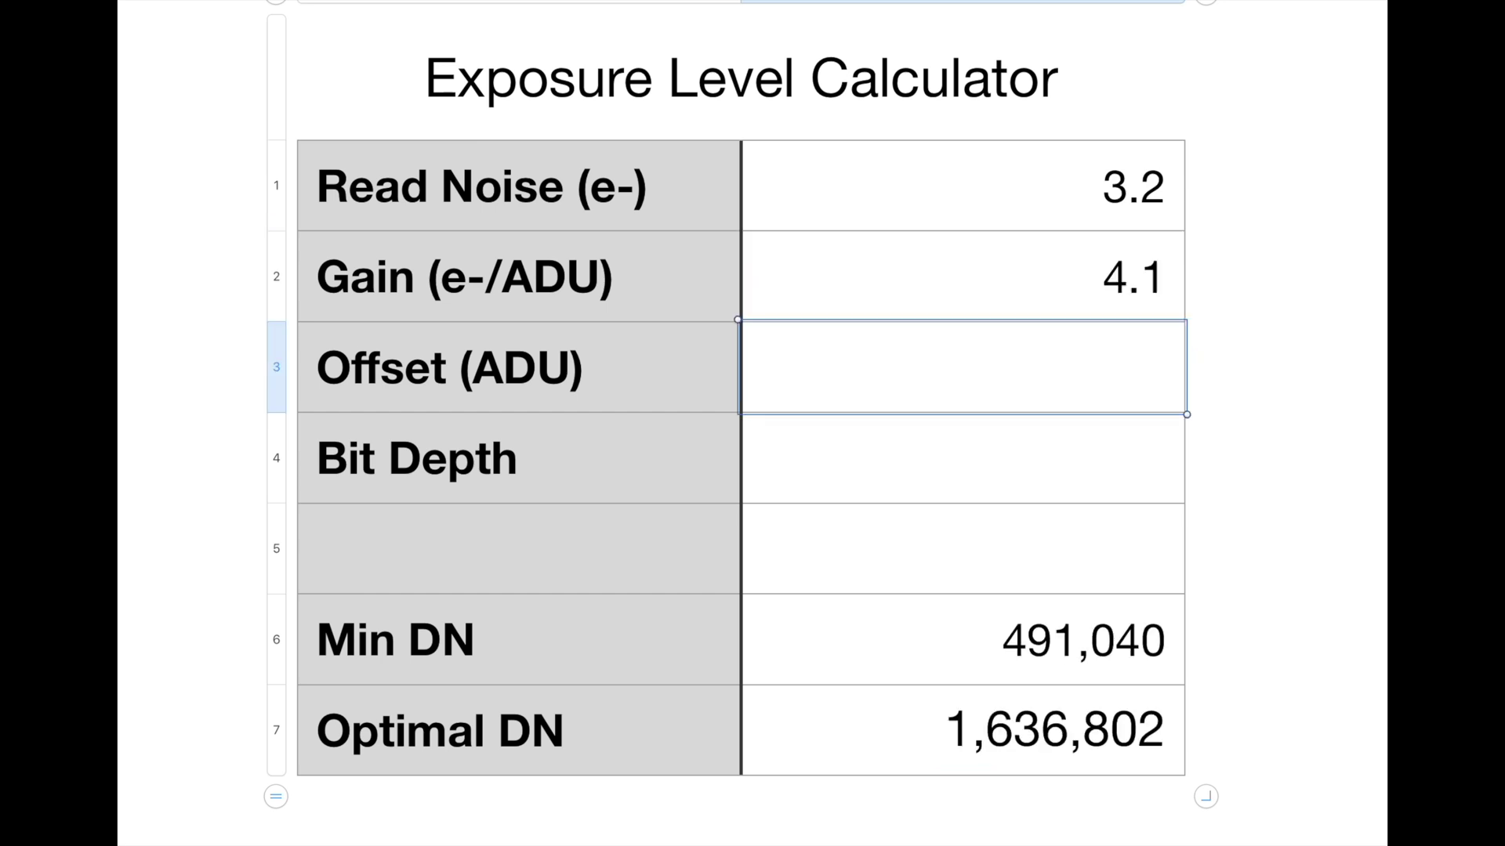
{"action": "type", "text": "50"}
{"action": "key", "text": "Return"}
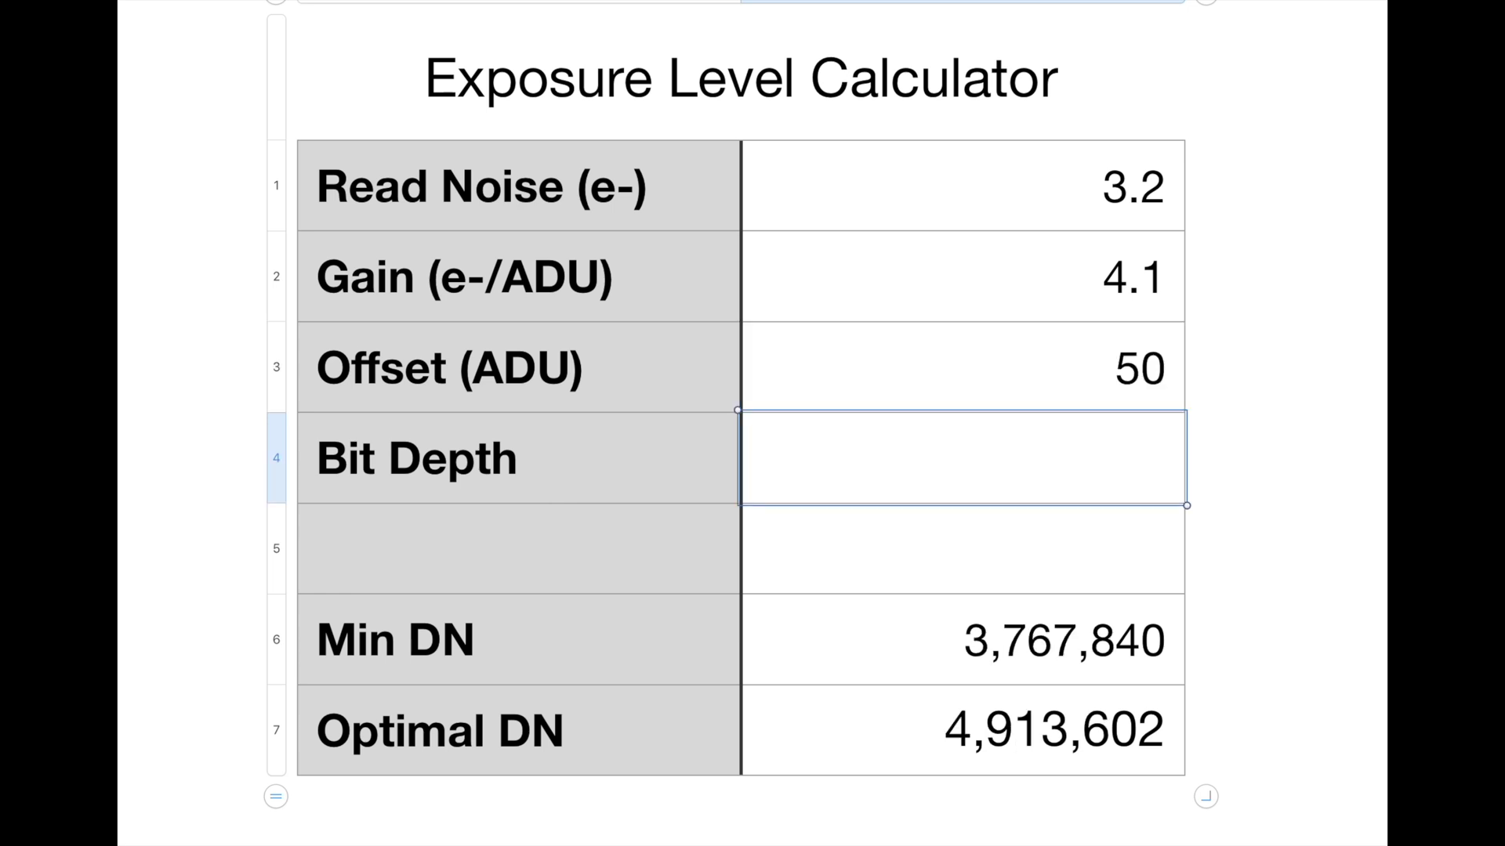
{"action": "type", "text": "12"}
{"action": "key", "text": "Return"}
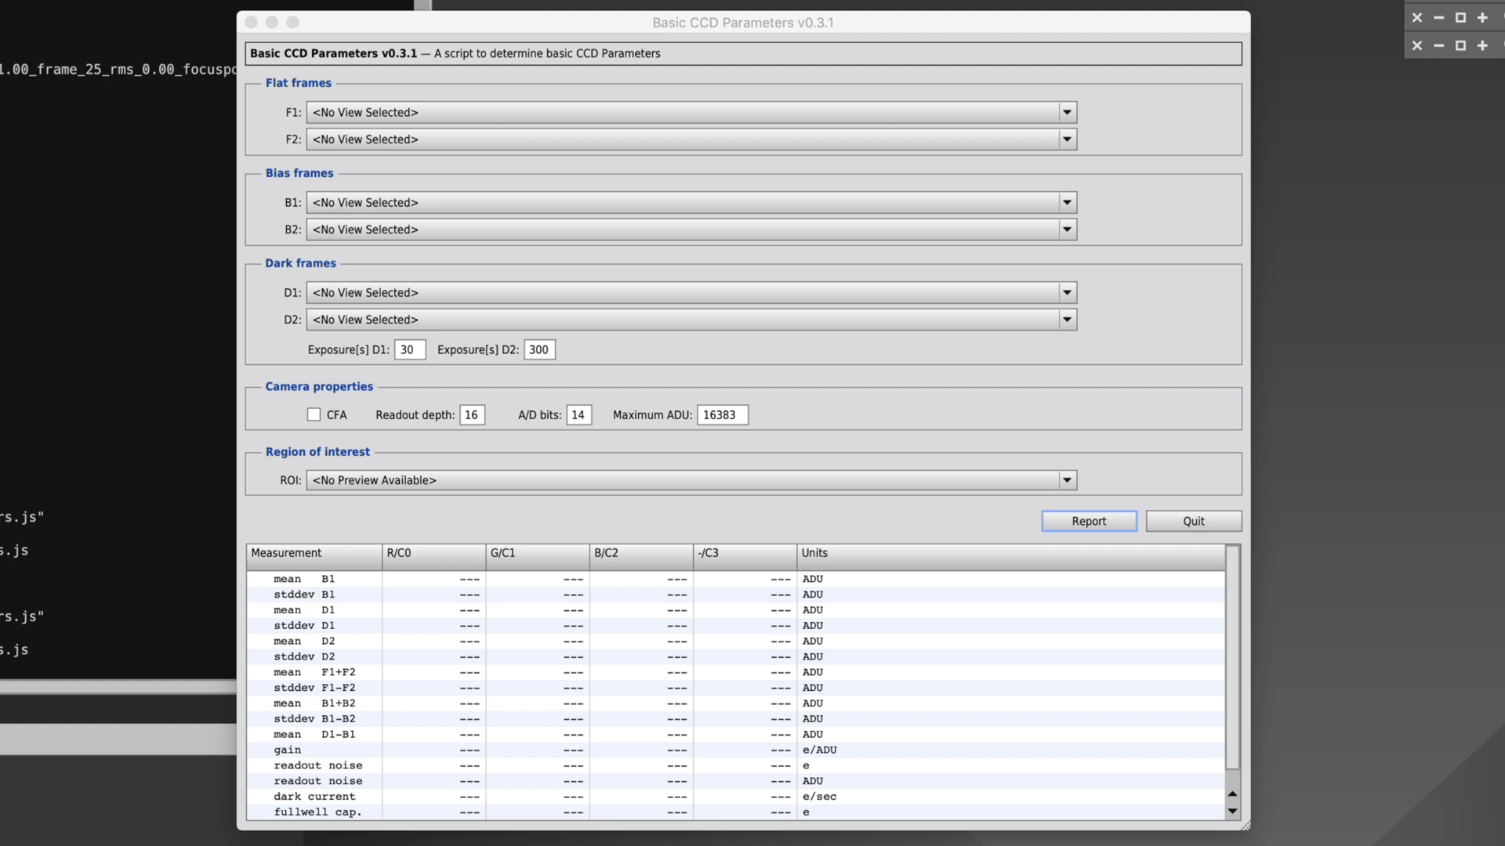
- Assign Red flats 23_50_58 and 23_51_02, biases frame_0001 and frame_0002, and the 3 s and 30 s darks
{"action": "left_click", "coordinate": [569, 112]}
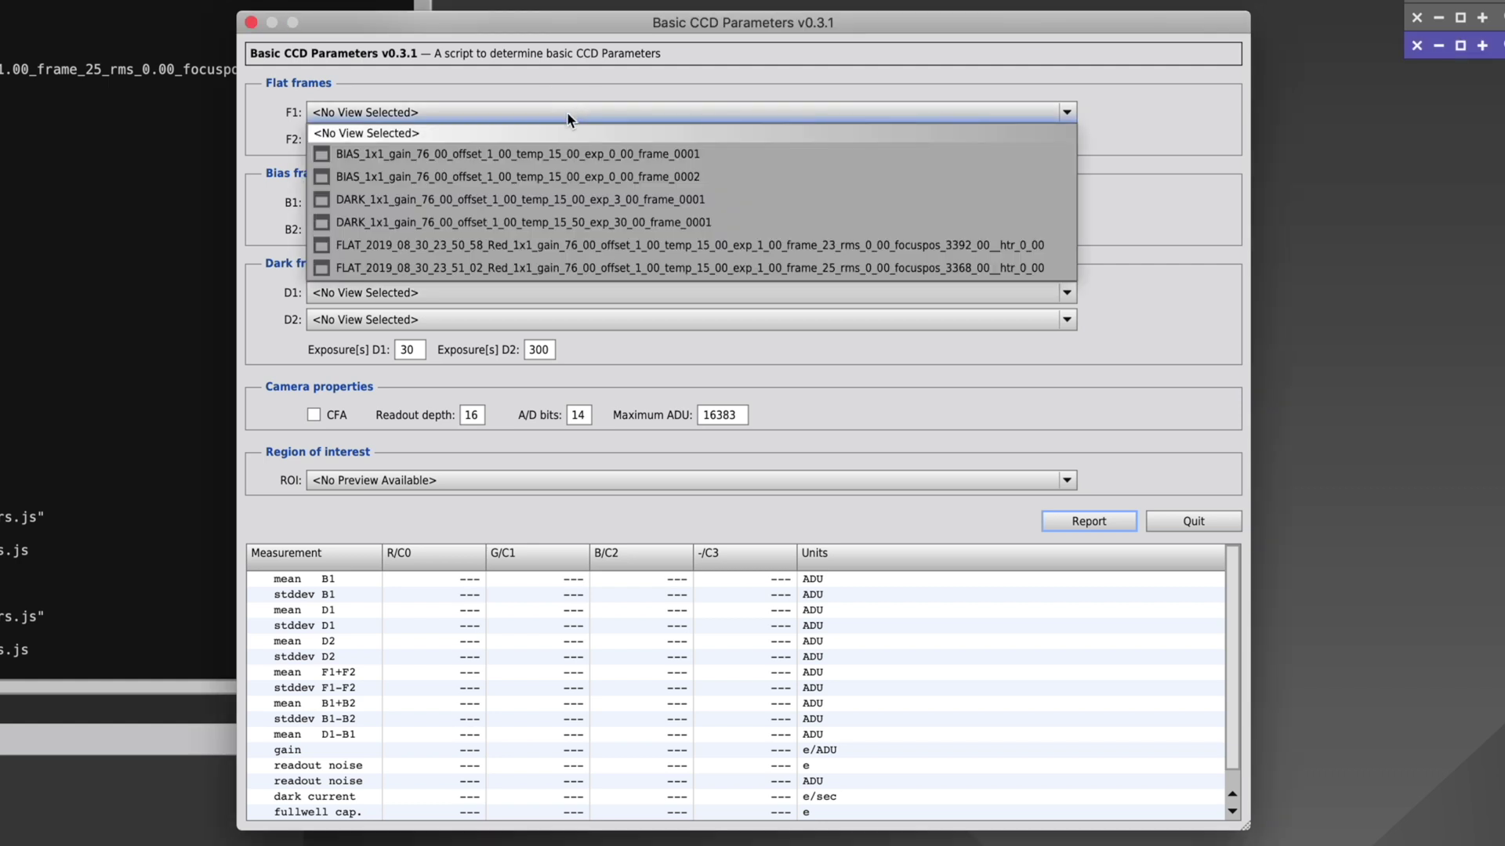
{"action": "left_click", "coordinate": [497, 244]}
{"action": "left_click", "coordinate": [495, 140]}
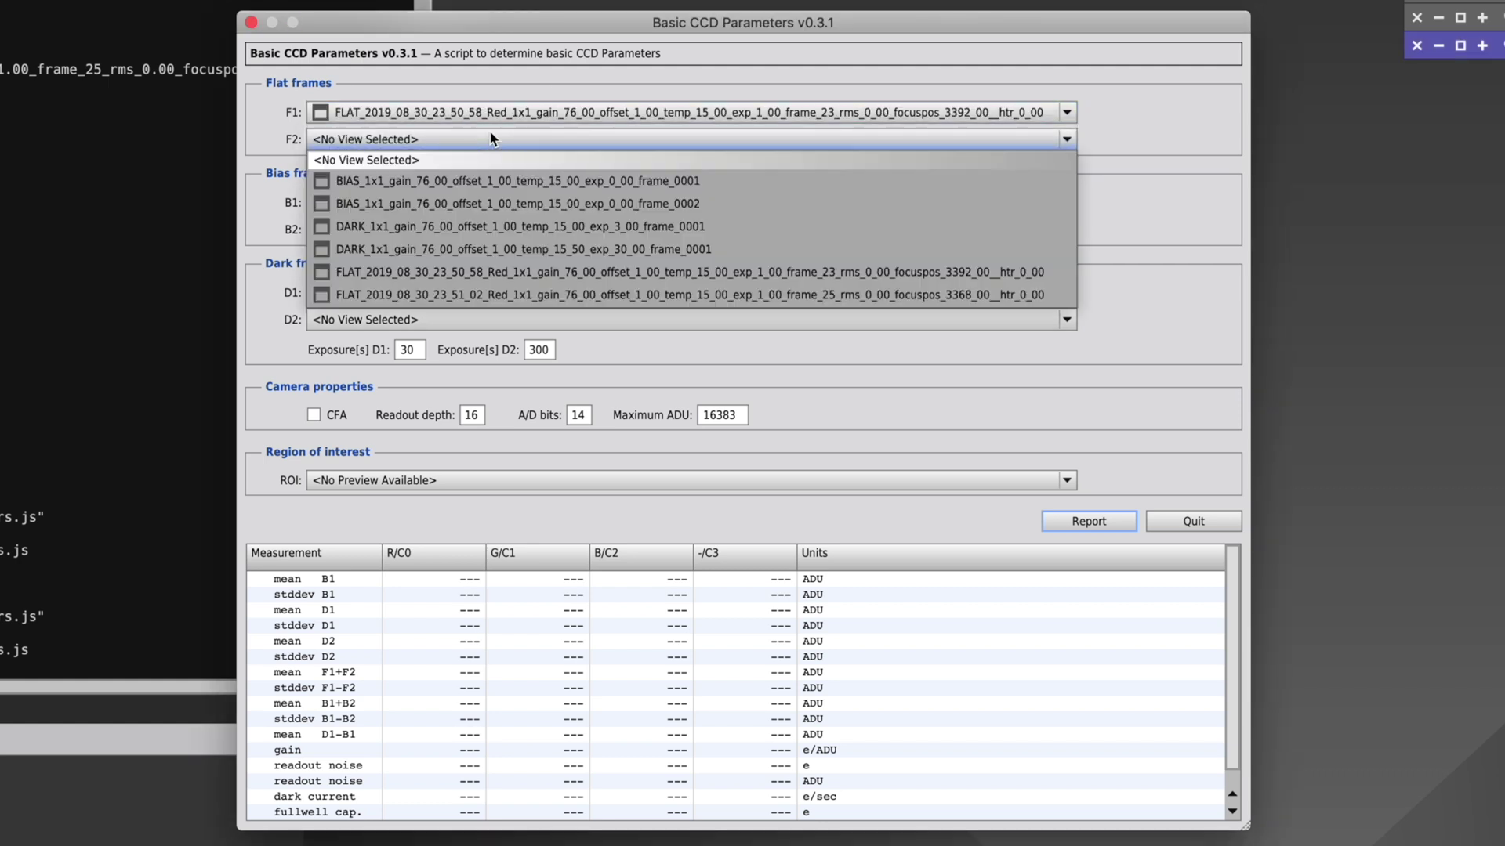
{"action": "left_click", "coordinate": [478, 296]}
{"action": "left_click", "coordinate": [468, 204]}
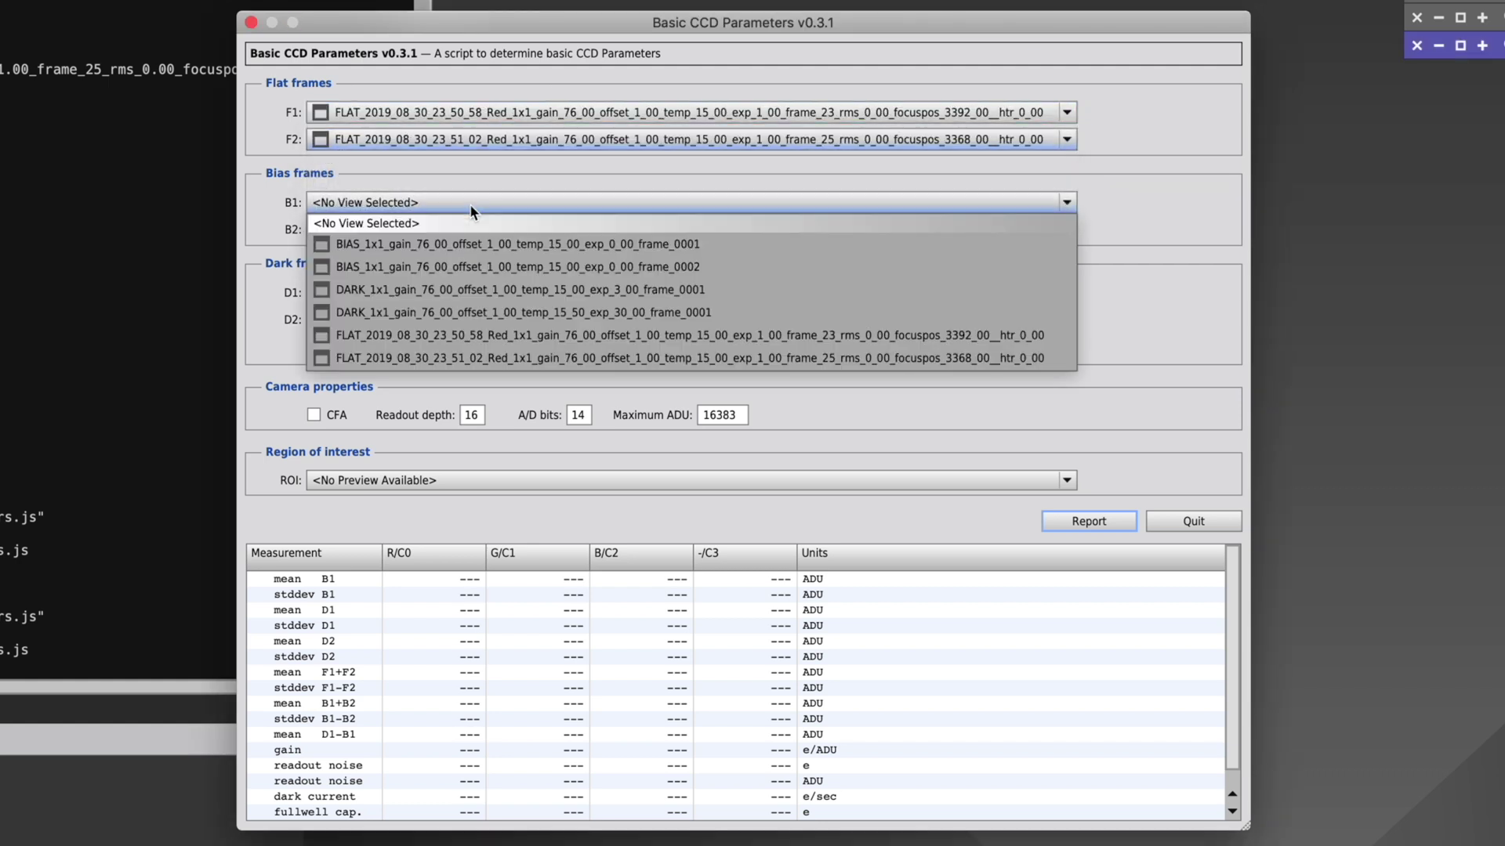
{"action": "left_click", "coordinate": [460, 243]}
{"action": "left_click", "coordinate": [462, 231]}
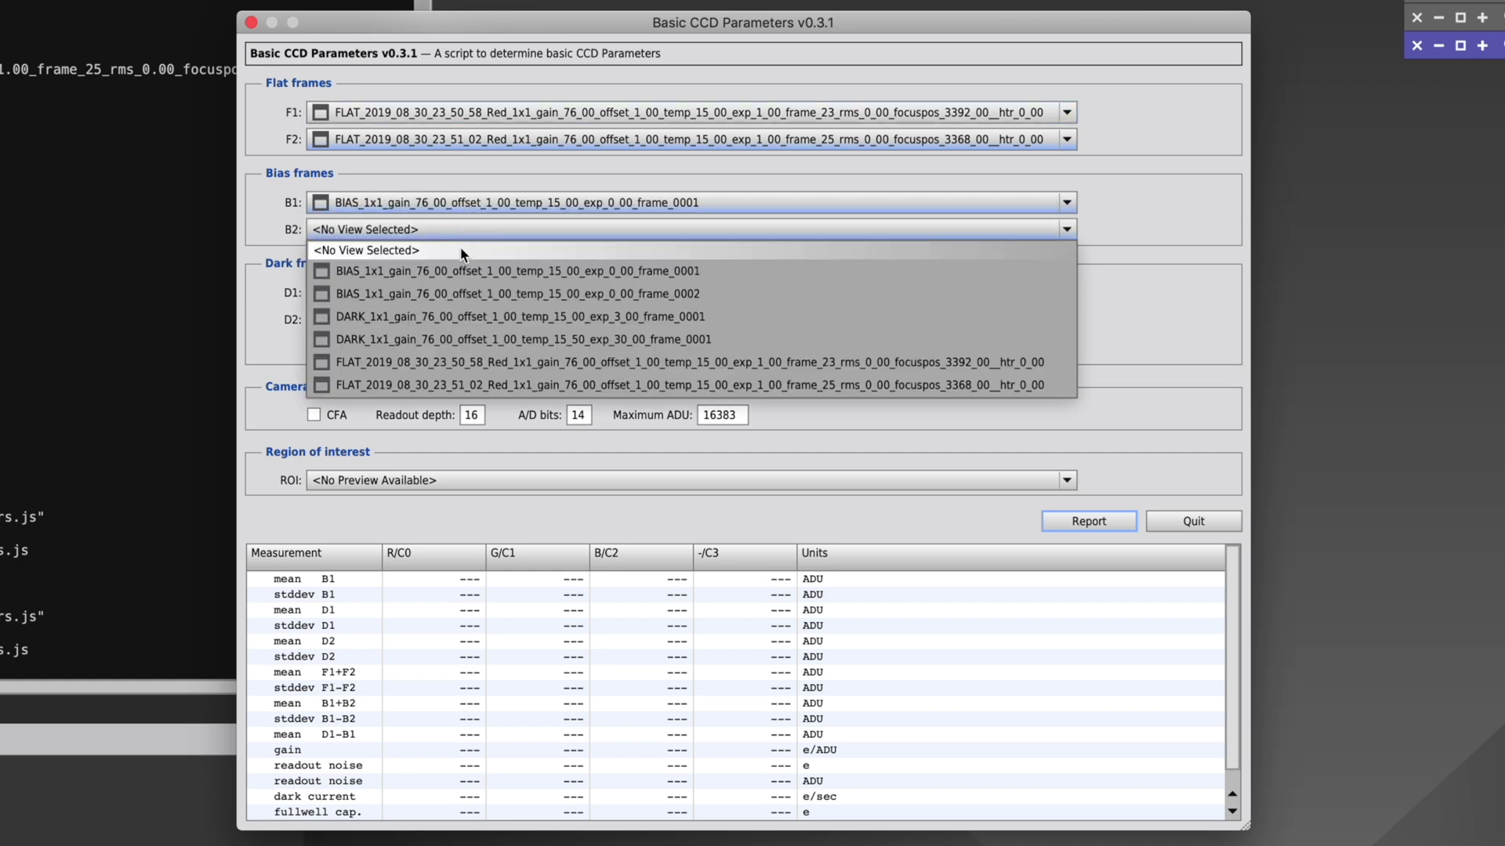
{"action": "left_click", "coordinate": [456, 294]}
{"action": "left_click", "coordinate": [451, 294]}
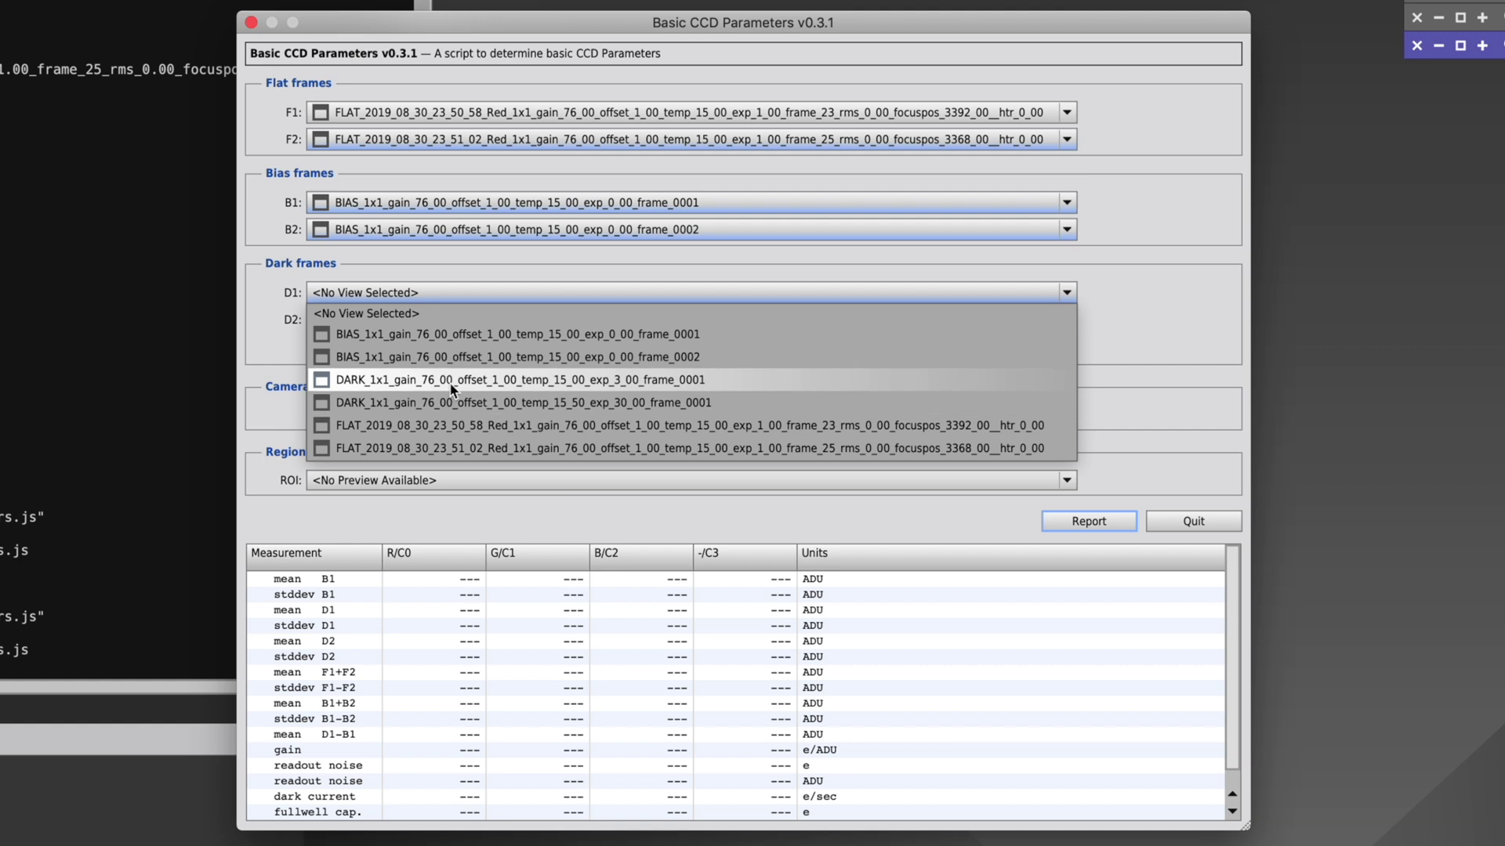
{"action": "left_click", "coordinate": [451, 387]}
{"action": "left_click", "coordinate": [452, 323]}
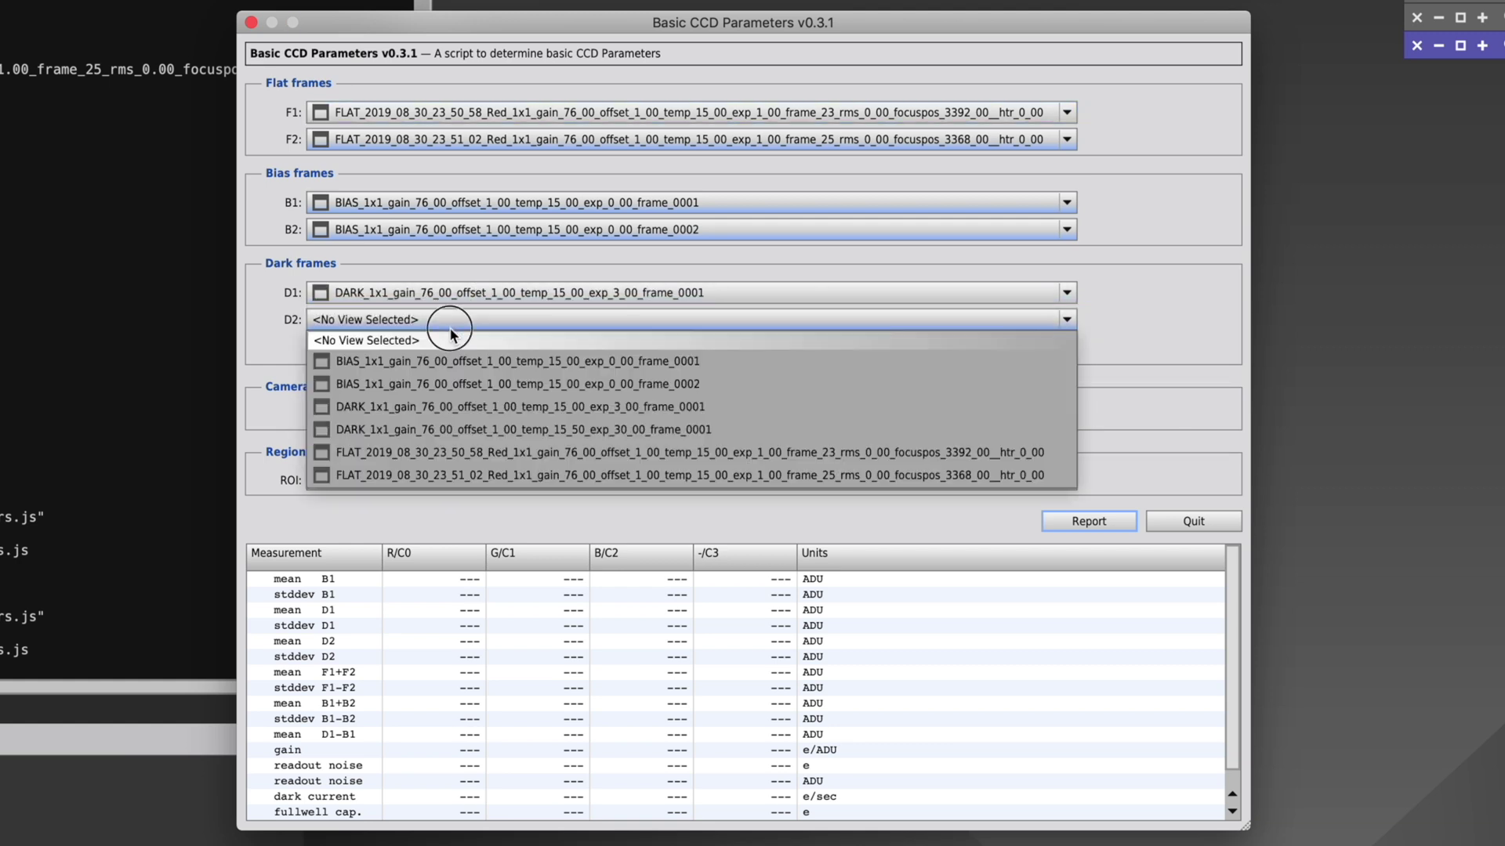
{"action": "left_click", "coordinate": [483, 427]}
- Set dark exposures to 3 and 30 s, with readout depth and A/D bits of 12
{"action": "double_click", "coordinate": [389, 348]}
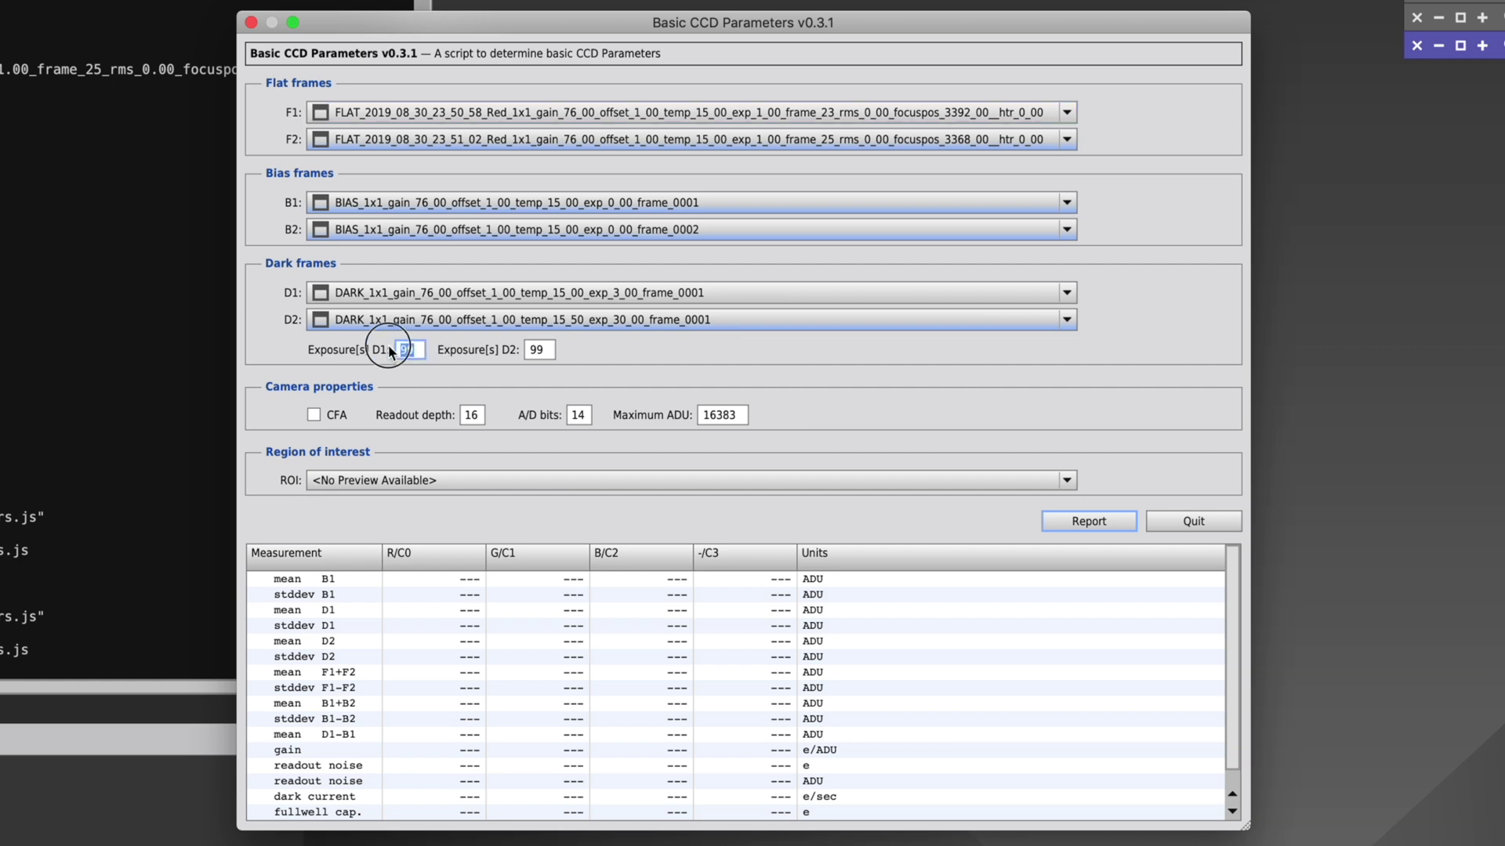
{"action": "type", "text": "3"}
{"action": "key", "text": "Tab"}
{"action": "type", "text": "30"}
{"action": "key", "text": "Tab"}
{"action": "key", "text": "Tab"}
{"action": "type", "text": "12"}
{"action": "key", "text": "Tab"}
{"action": "type", "text": "12"}
{"action": "key", "text": "Tab"}
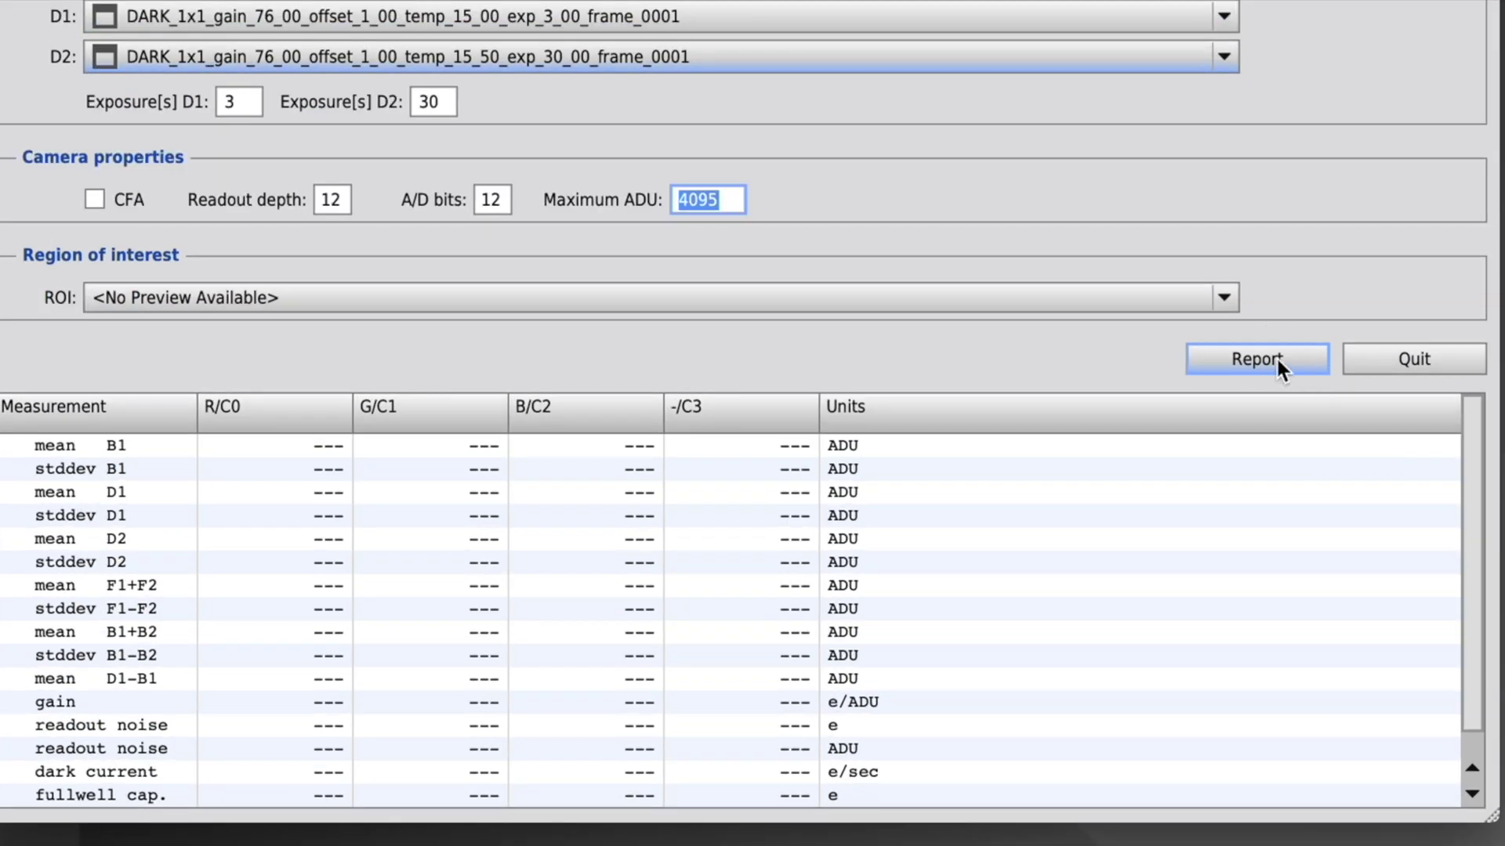
- Generate the CCD report and mark gain 2.019 e/ADU and readout noise 2.109 e
{"action": "left_click", "coordinate": [1102, 522]}
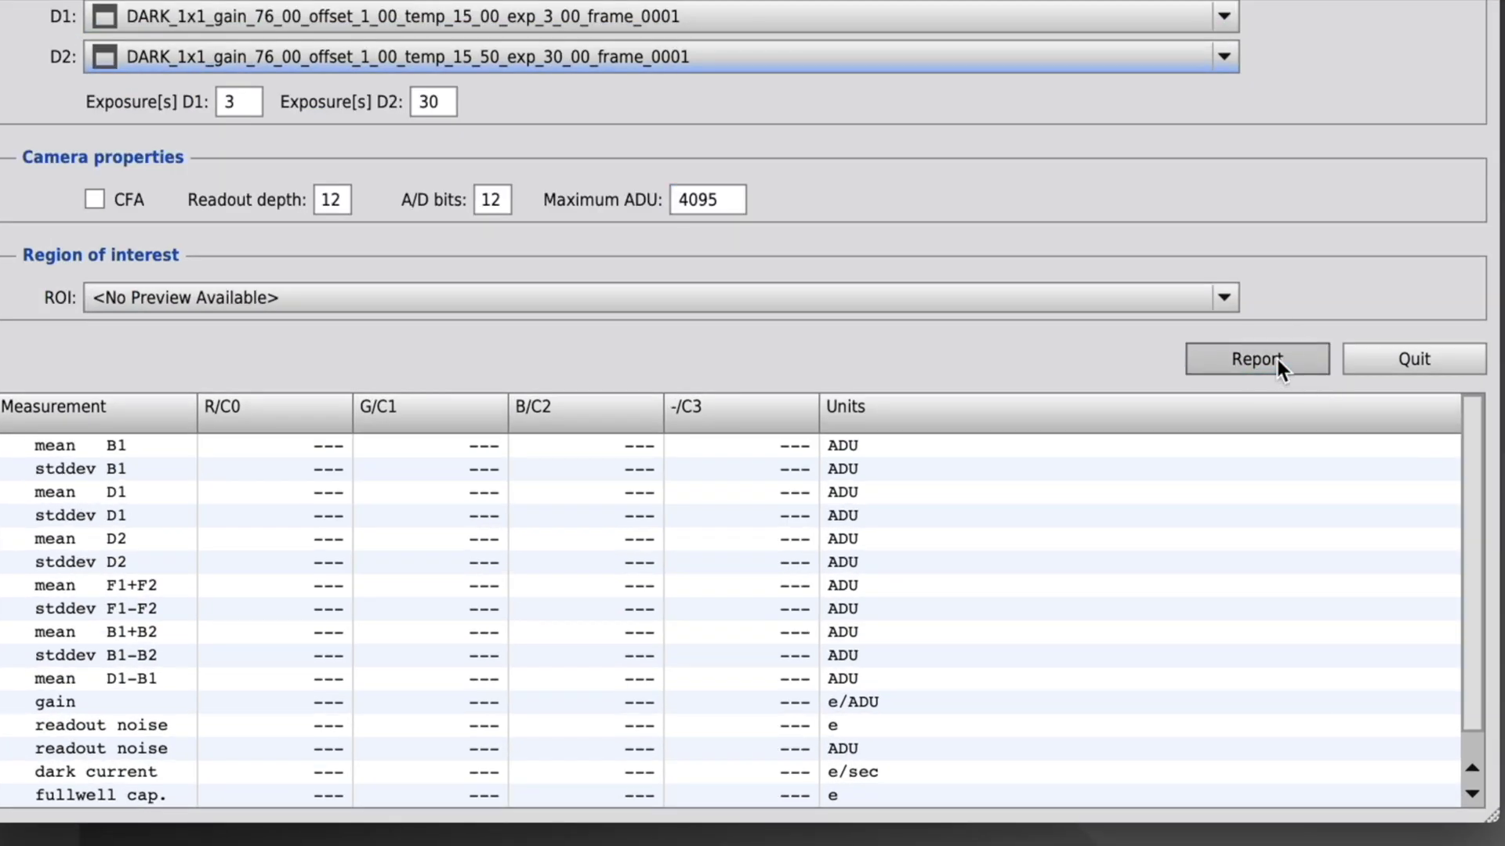
{"action": "left_click", "coordinate": [394, 636]}
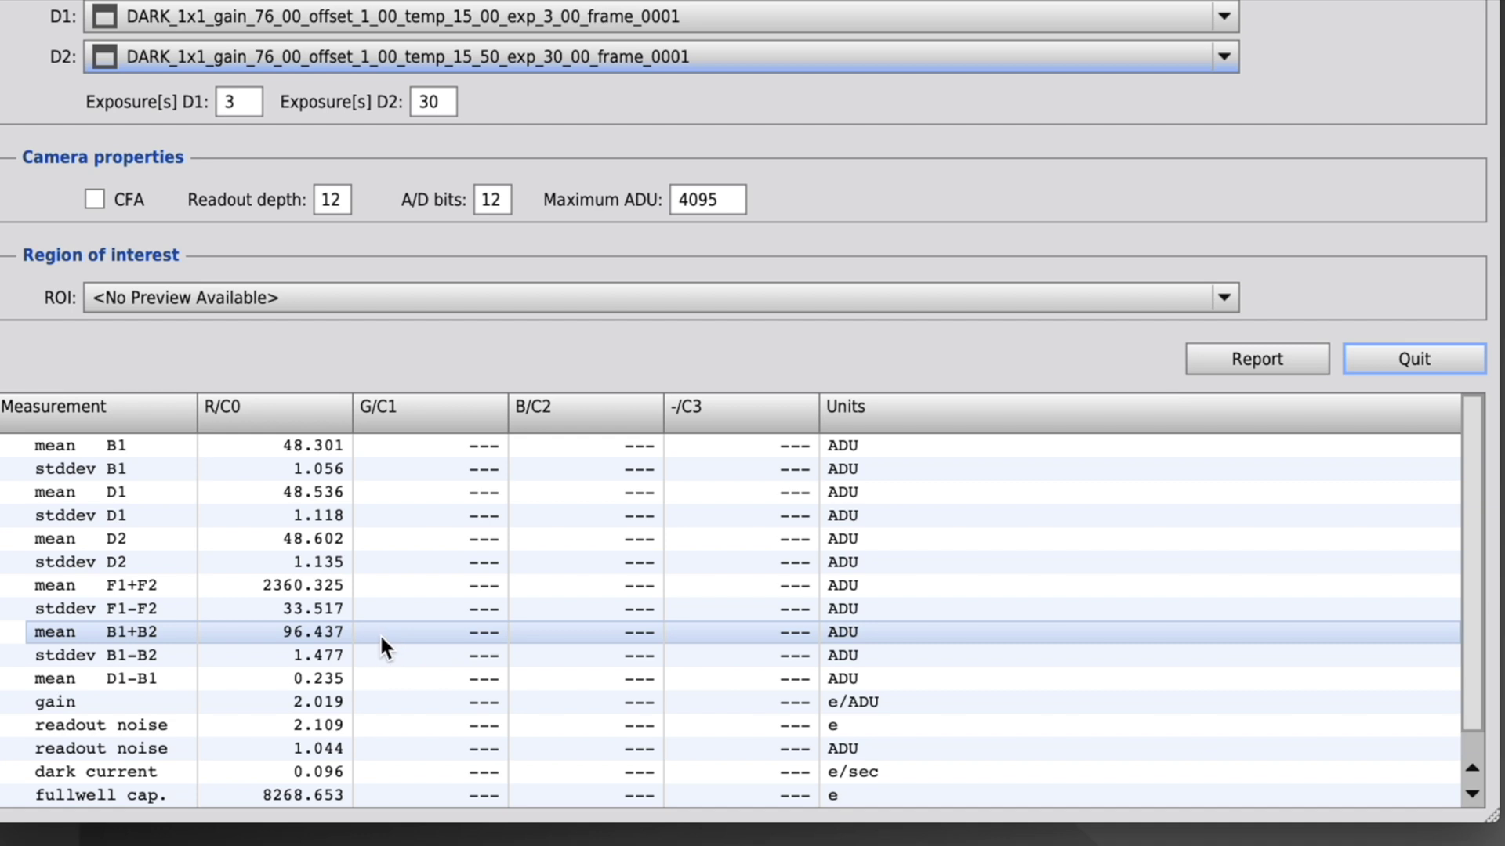
{"action": "left_click", "coordinate": [416, 701]}
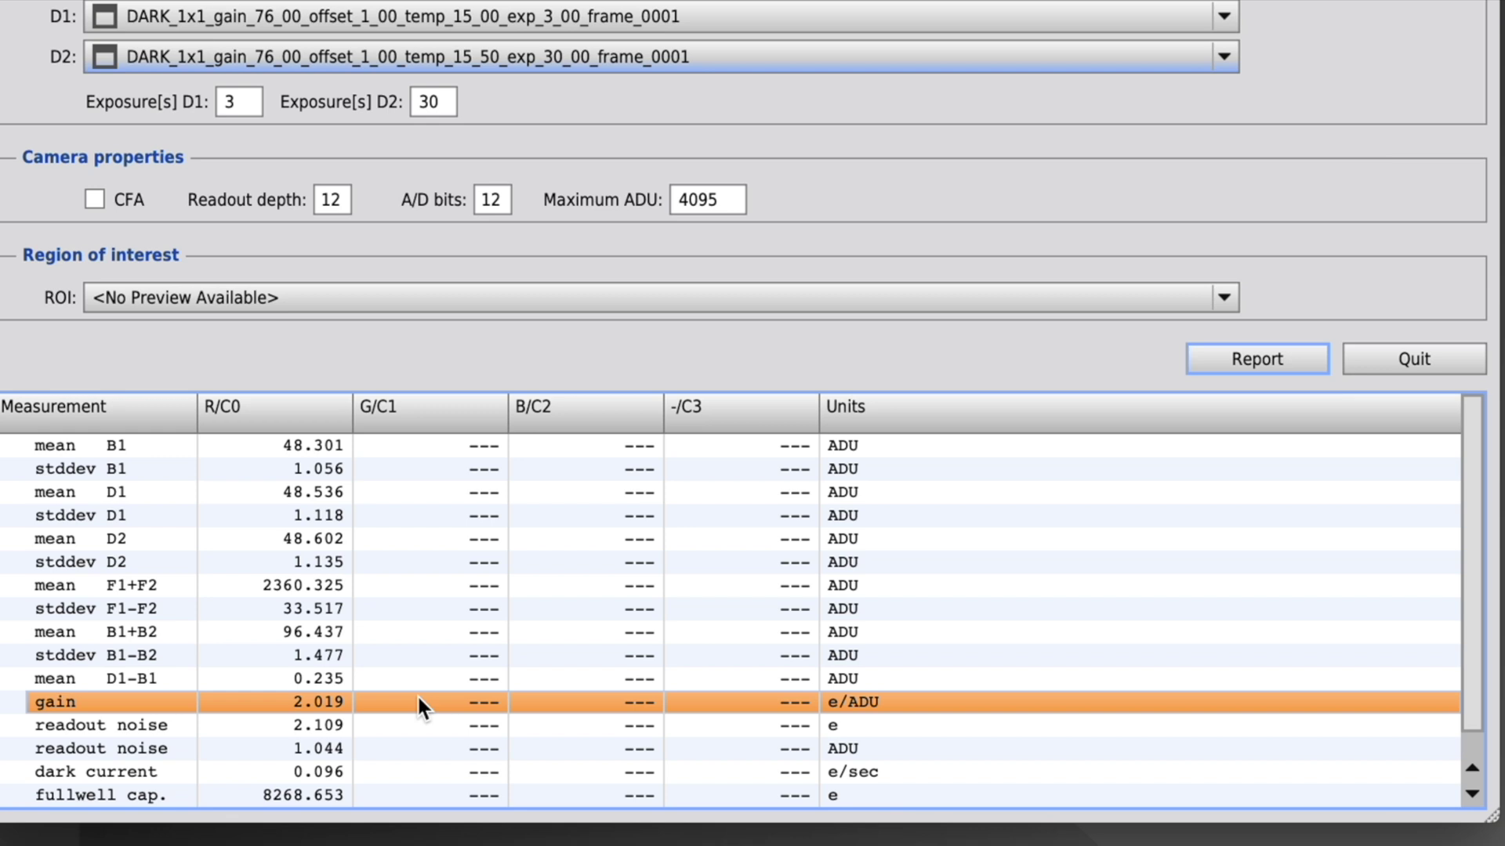
{"action": "left_click", "coordinate": [419, 725]}
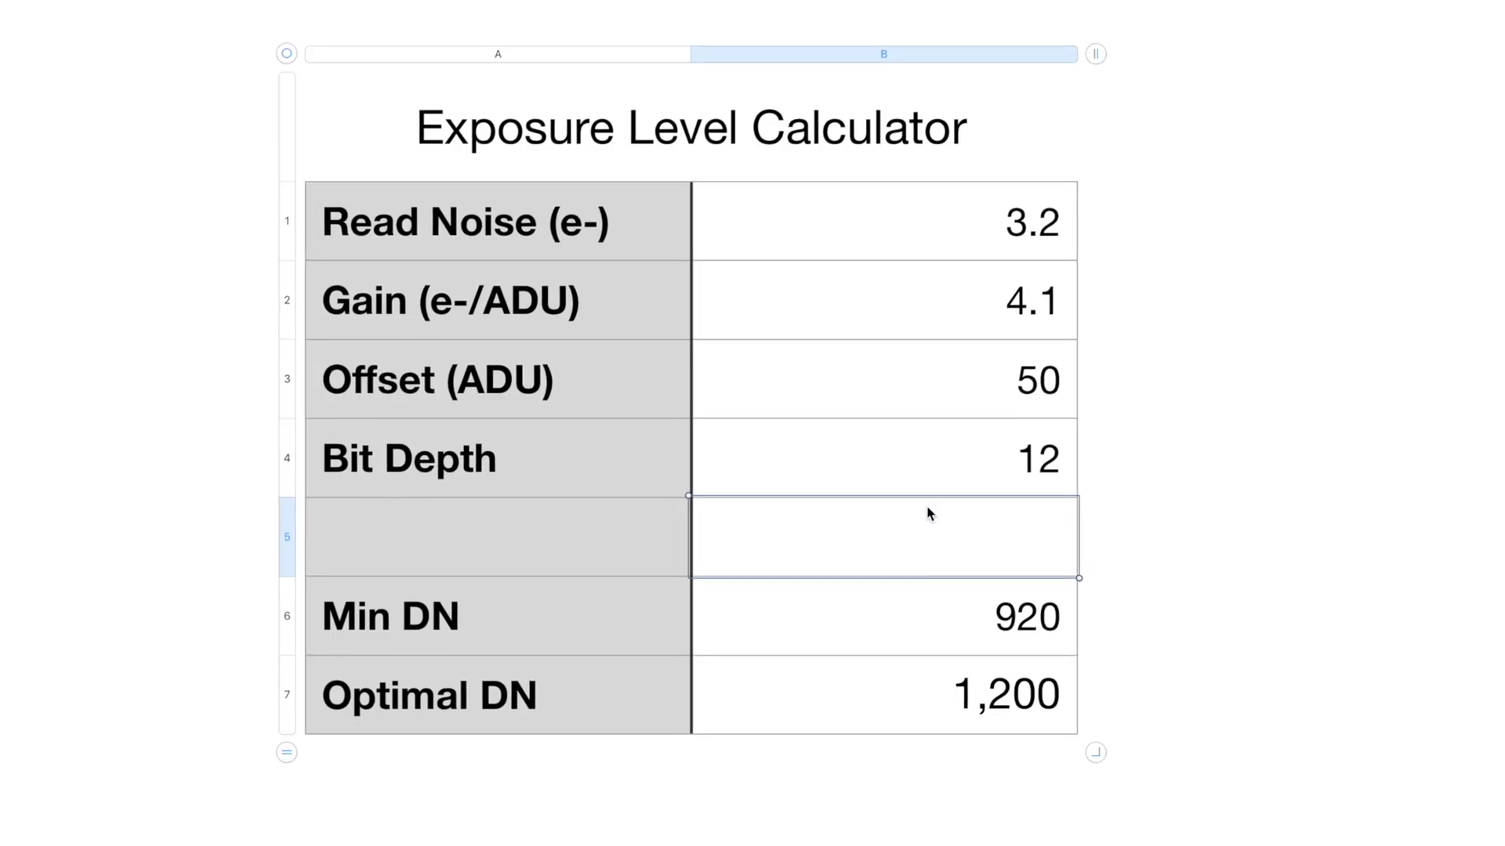
- Replace read noise 3.2 with 2.1 and gain 4.1 with 2 in the calculator
{"action": "left_click", "coordinate": [977, 239]}
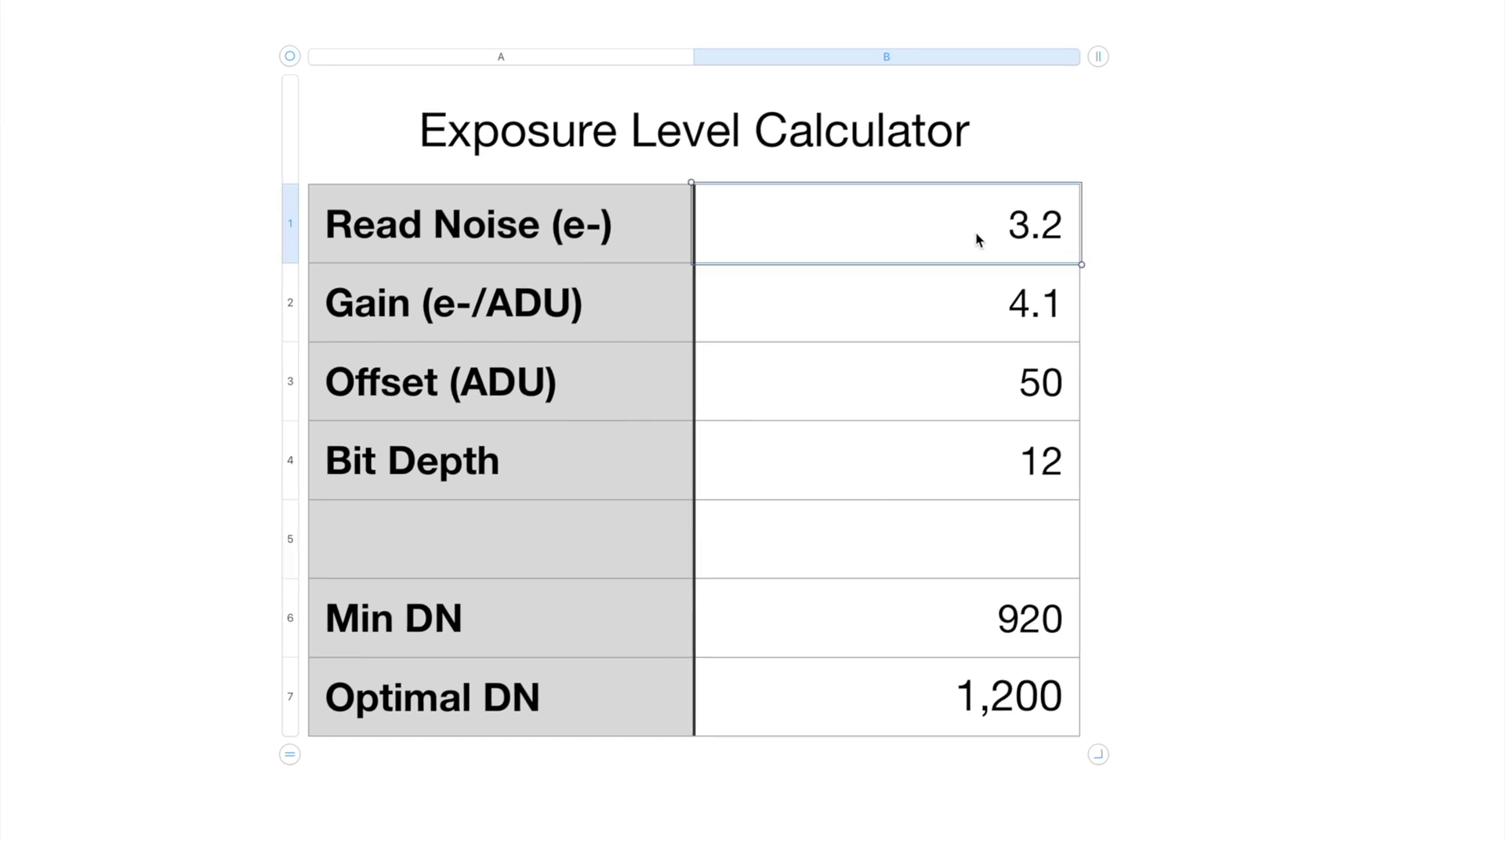
{"action": "type", "text": "2.1"}
{"action": "key", "text": "Return"}
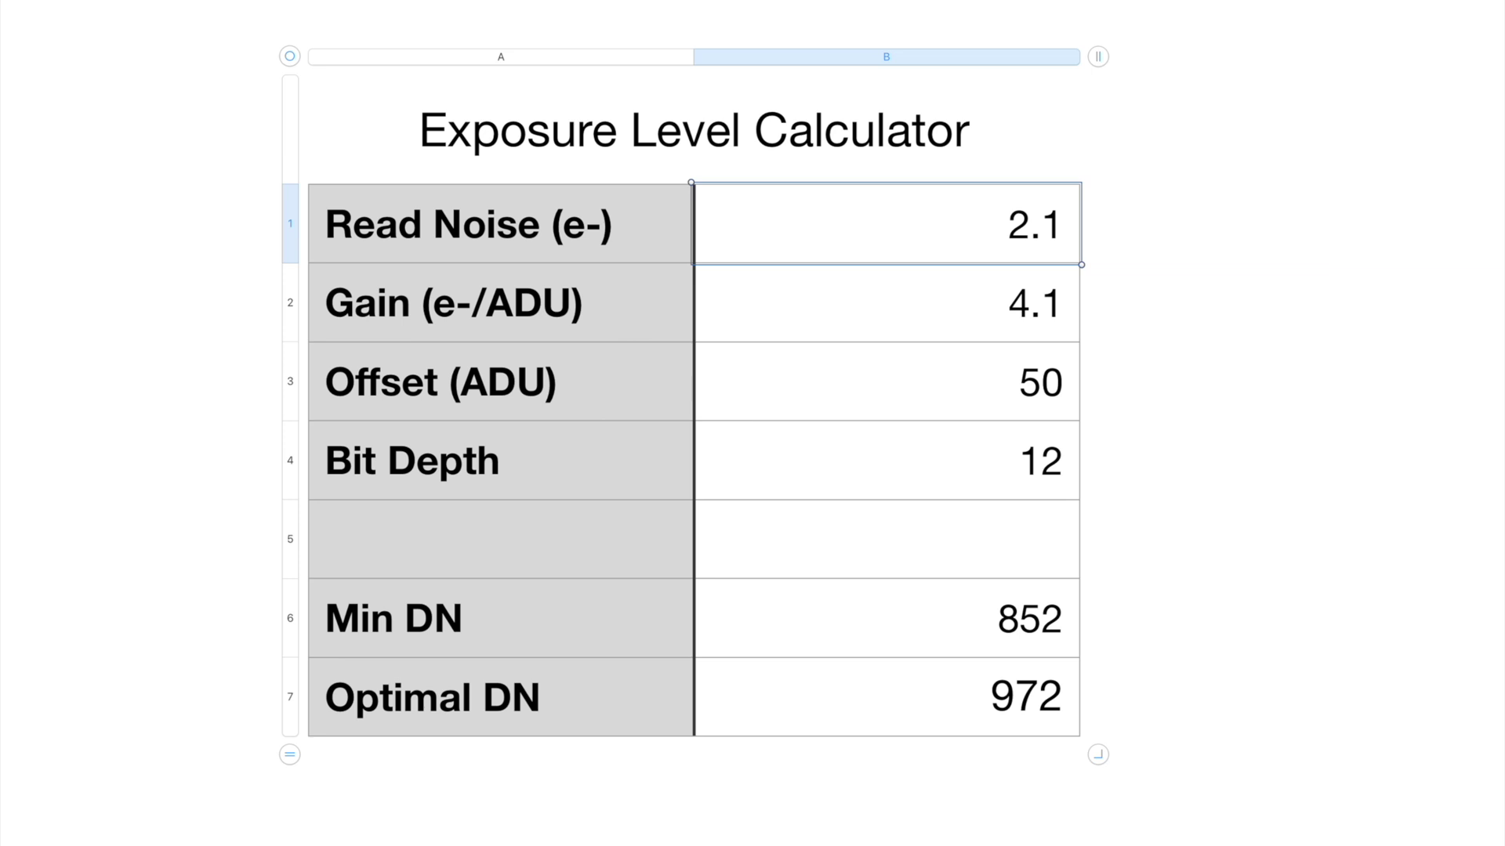
{"action": "left_click", "coordinate": [885, 303]}
{"action": "type", "text": "2"}
{"action": "key", "text": "Return"}
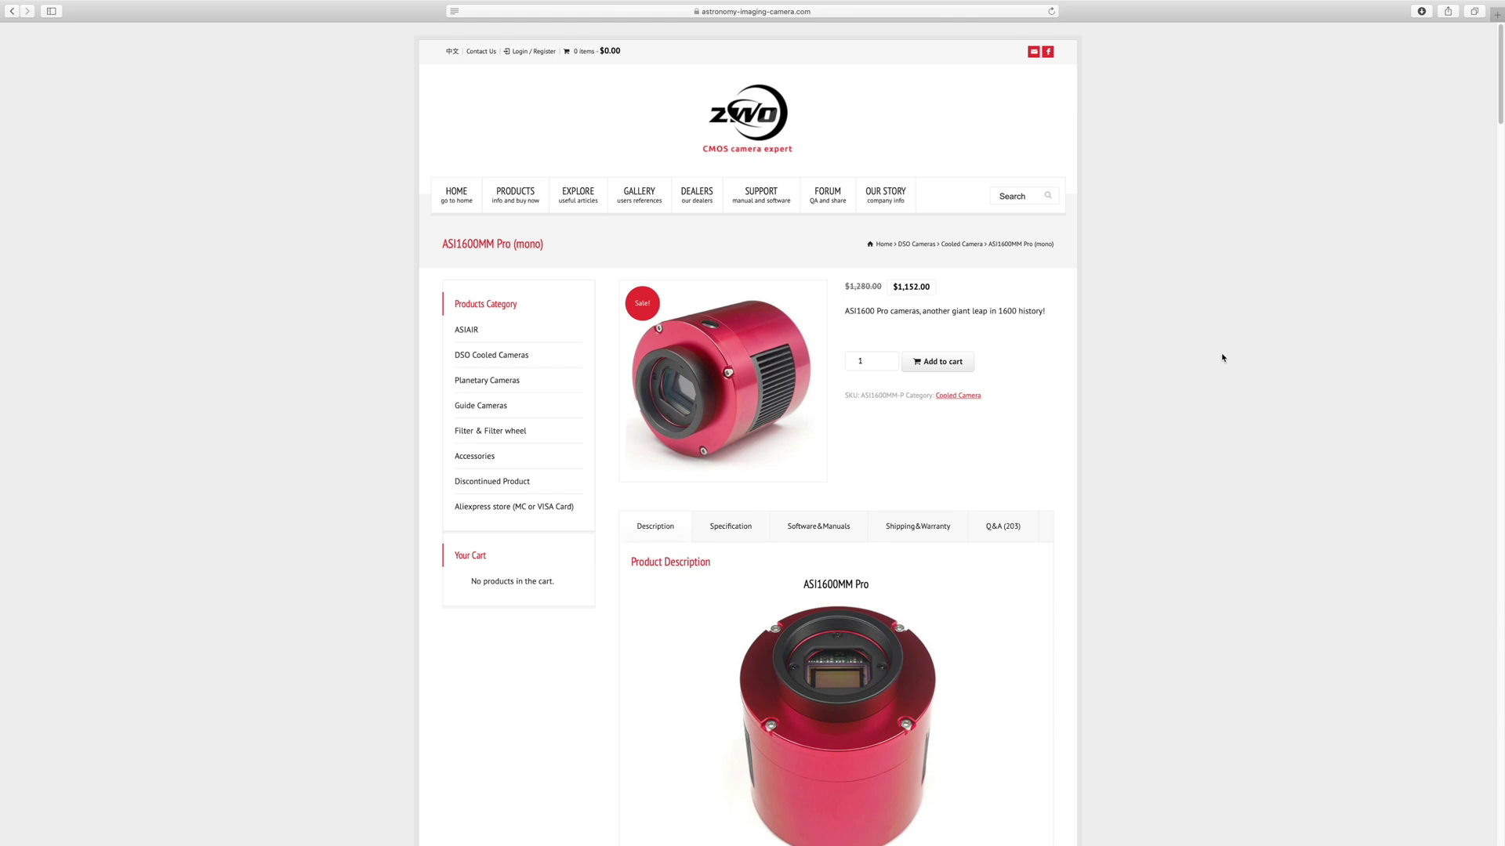
- Scroll the ZWO ASI1600MM Pro page down to the spec icons and DDR Memory Buffer section
{"action": "scroll", "coordinate": [1222, 358], "scroll_direction": "down", "scroll_amount": 10}
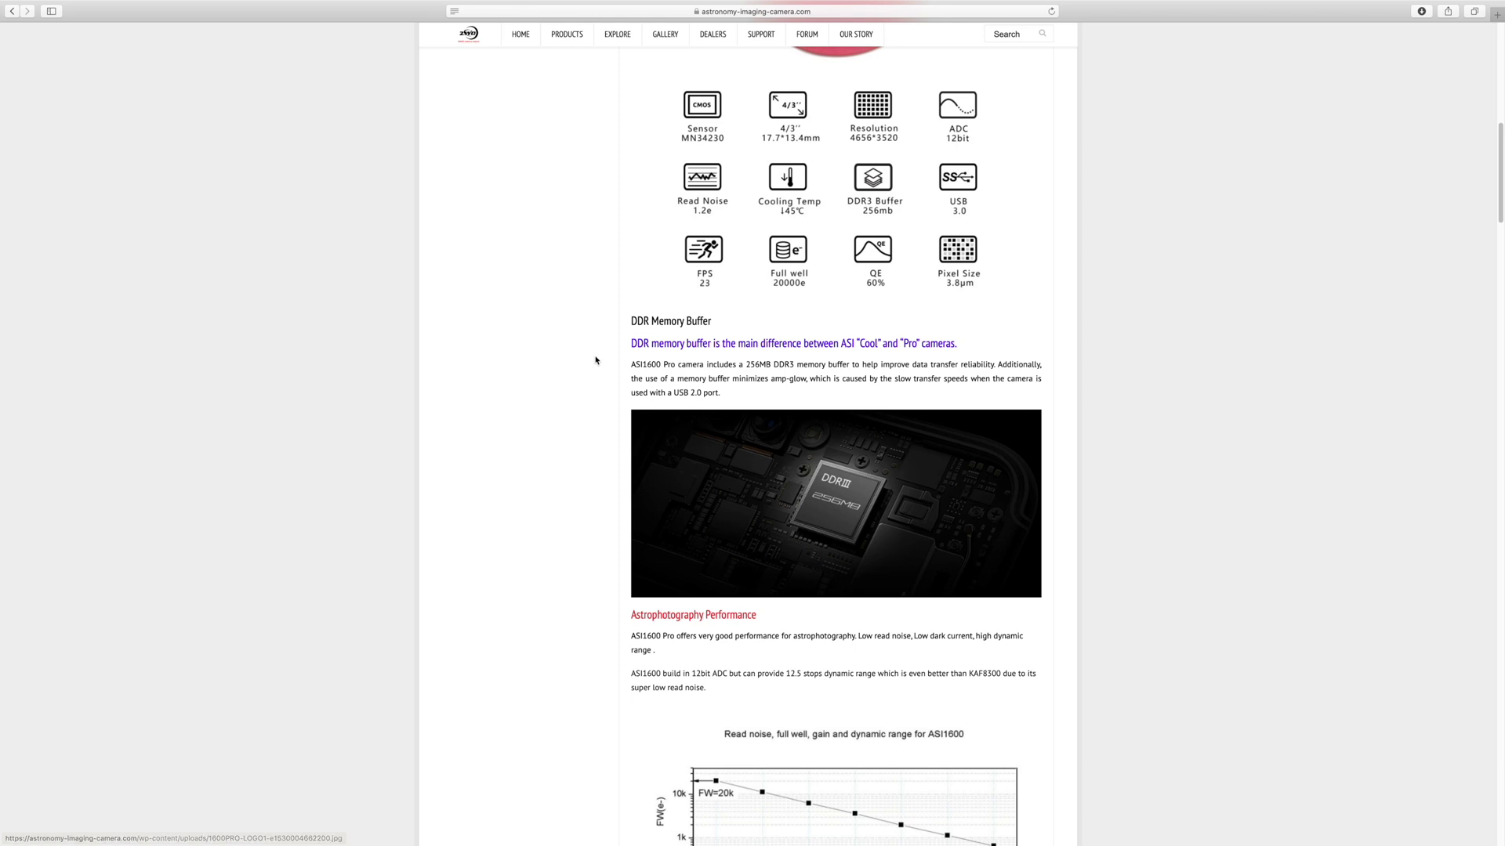
{"action": "scroll", "coordinate": [594, 357], "scroll_direction": "down", "scroll_amount": 8}
- Scroll further down to the ASI1600 charts of read noise, full well, gain and dynamic range versus gain
{"action": "scroll", "coordinate": [595, 360], "scroll_direction": "down", "scroll_amount": 1}
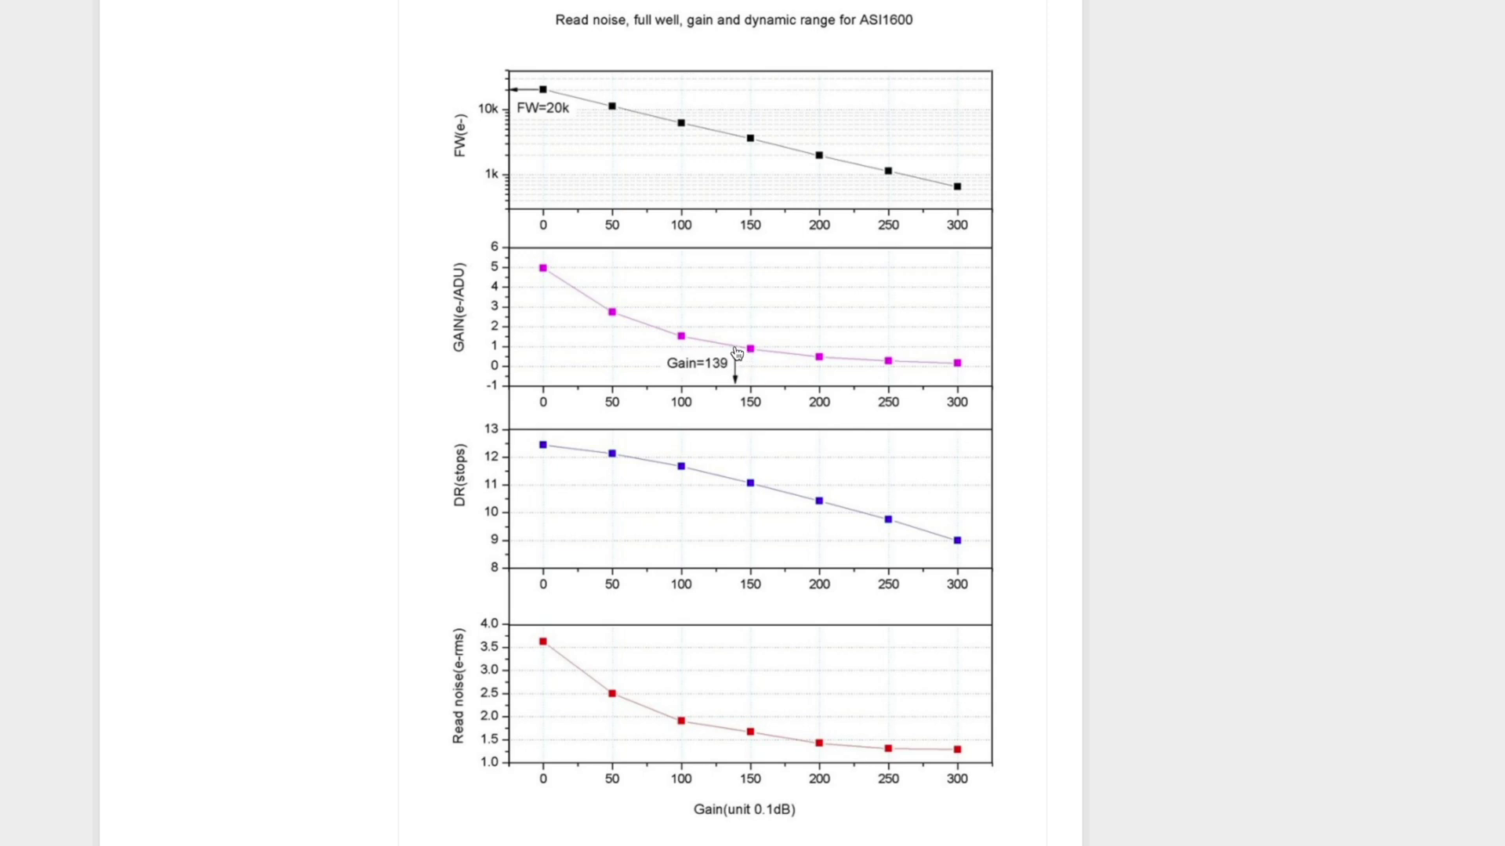
{"action": "scroll", "coordinate": [443, 552], "scroll_direction": "down", "scroll_amount": 1}
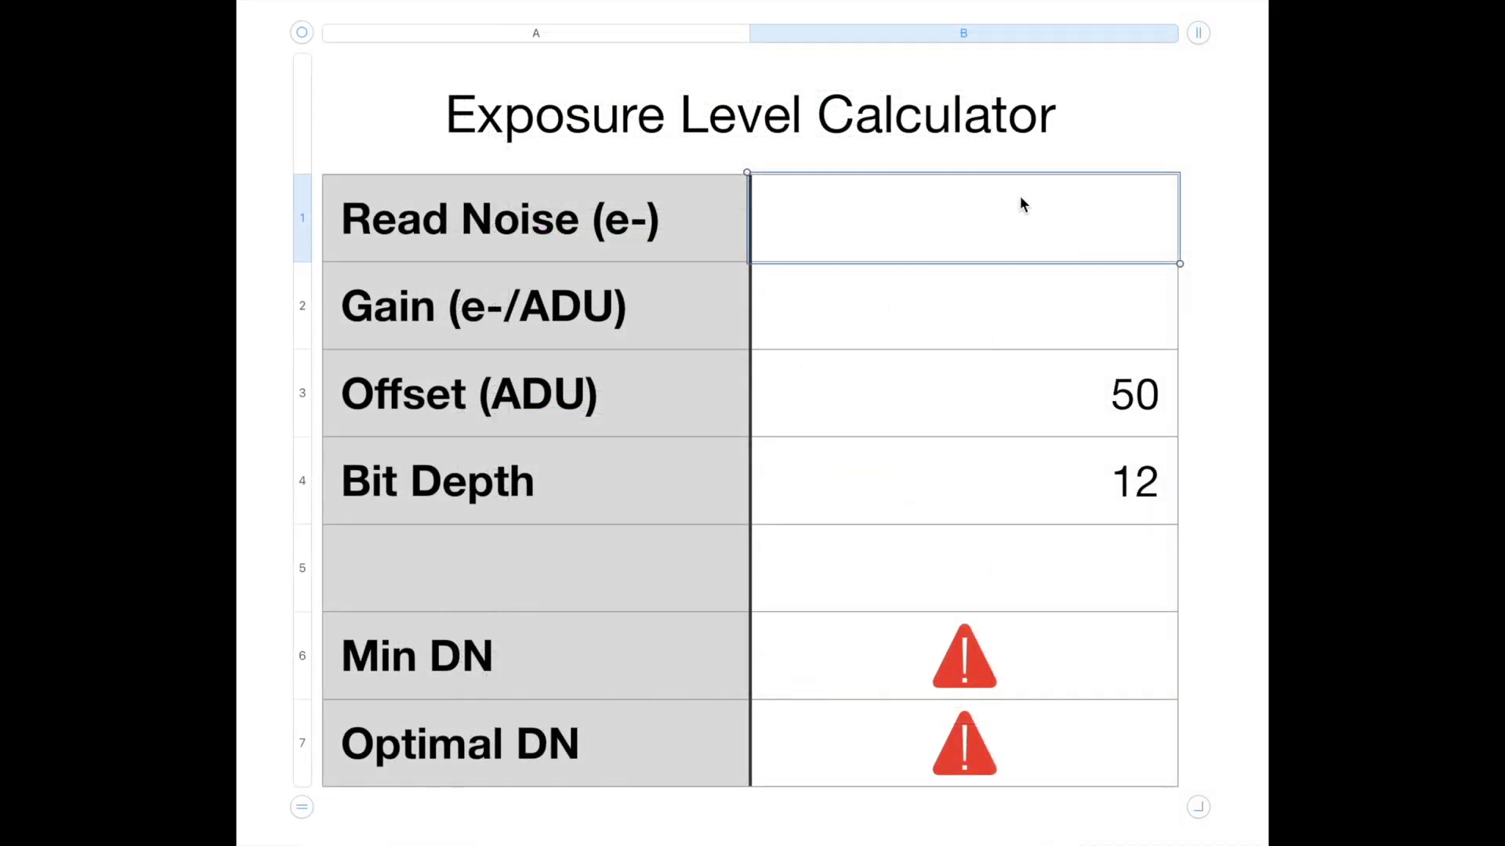
- Enter read noise 1.75 and gain 1, producing Min DN 947 and Optimal DN 1,290
{"action": "type", "text": "1.75"}
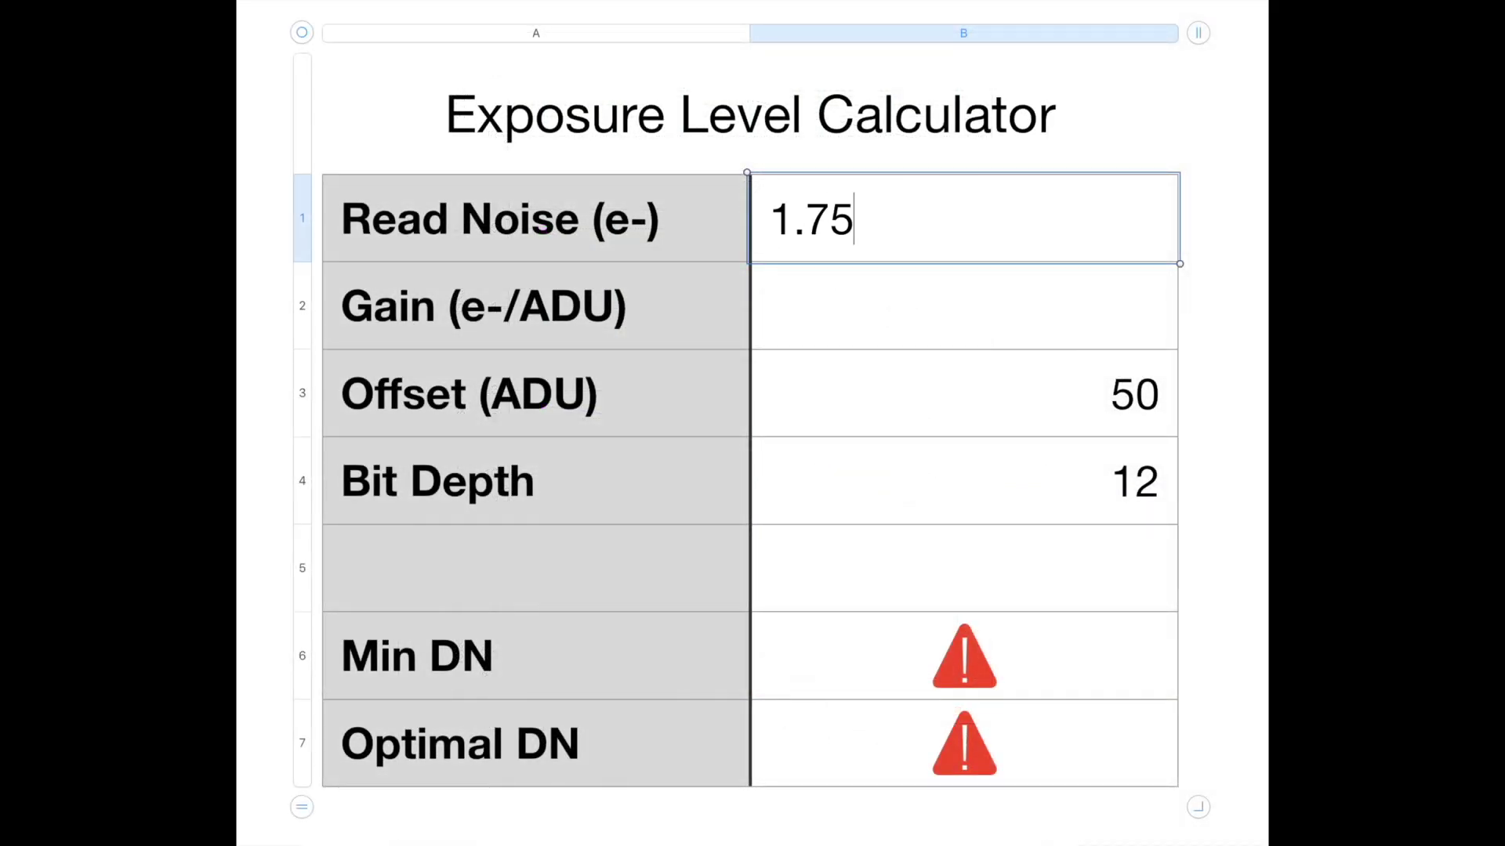
{"action": "key", "text": "Return"}
{"action": "type", "text": "1"}
{"action": "key", "text": "Return"}
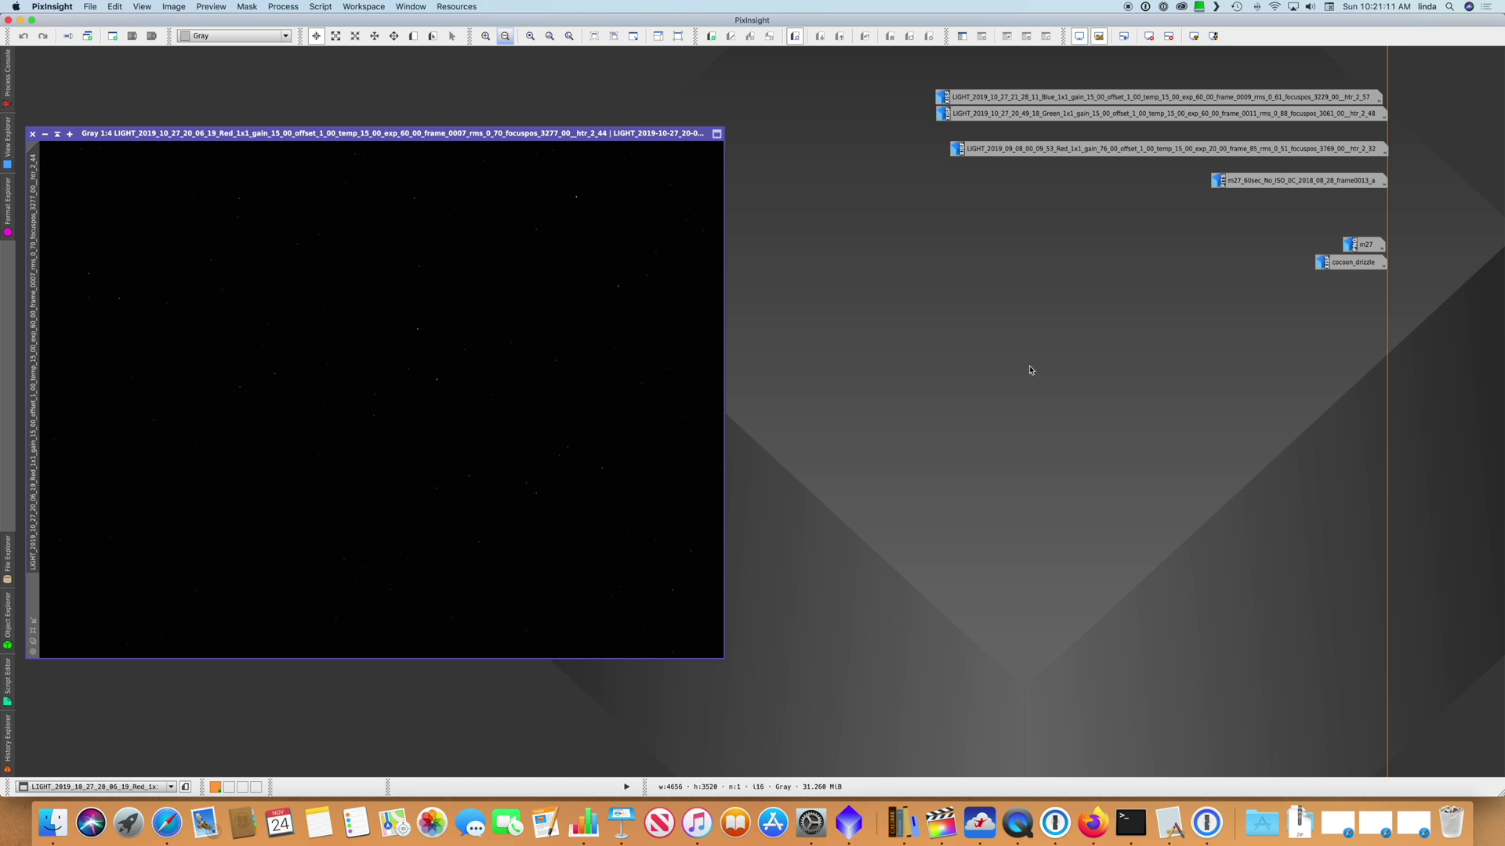
- Show Statistics for the Red light frame, reading mean 1070.9 and median 1056.0
{"action": "left_click", "coordinate": [284, 6]}
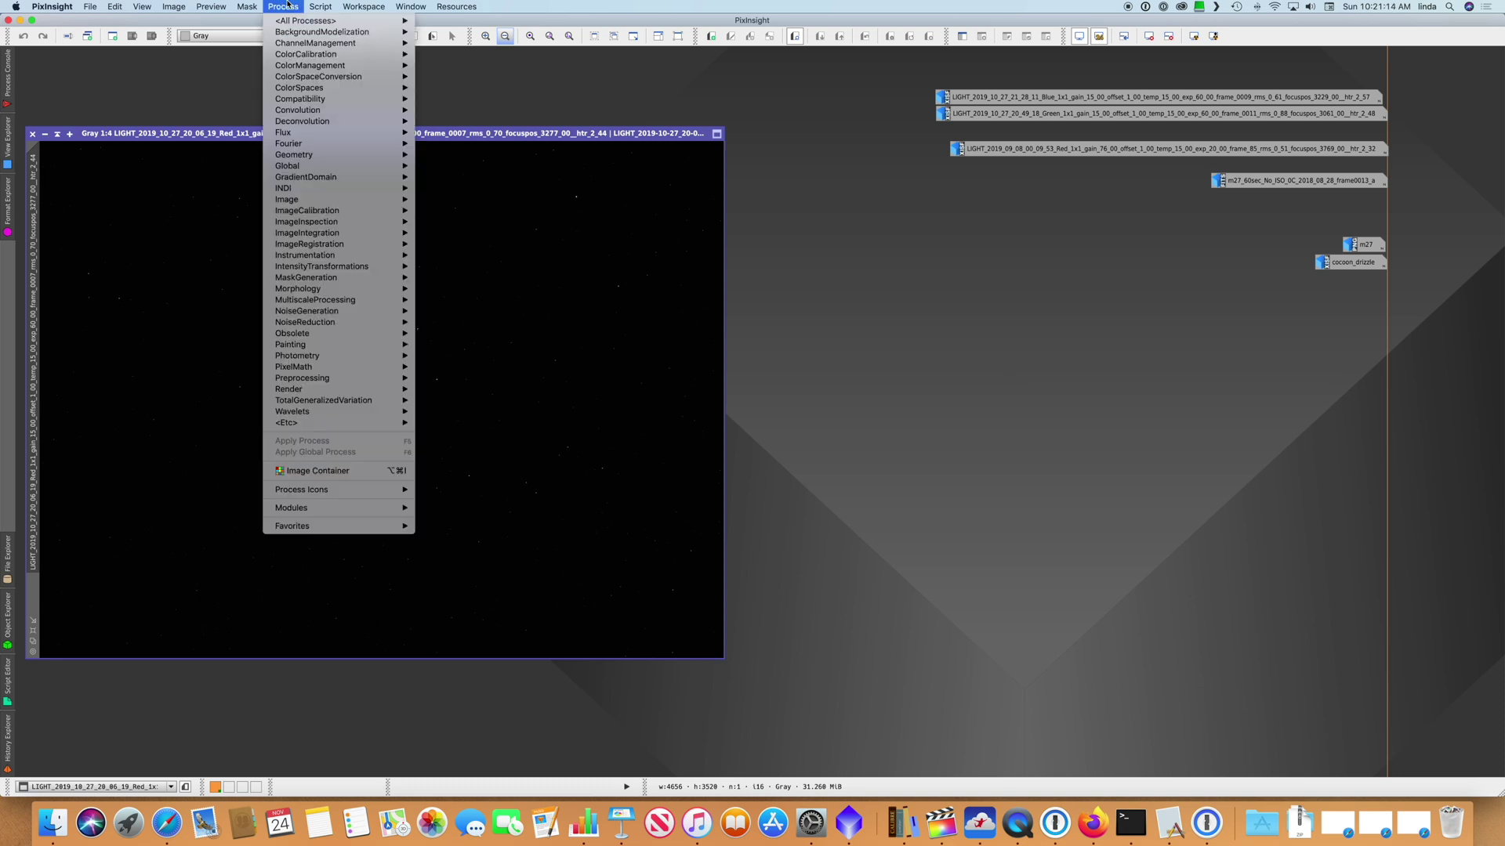
{"action": "mouse_move", "coordinate": [368, 199]}
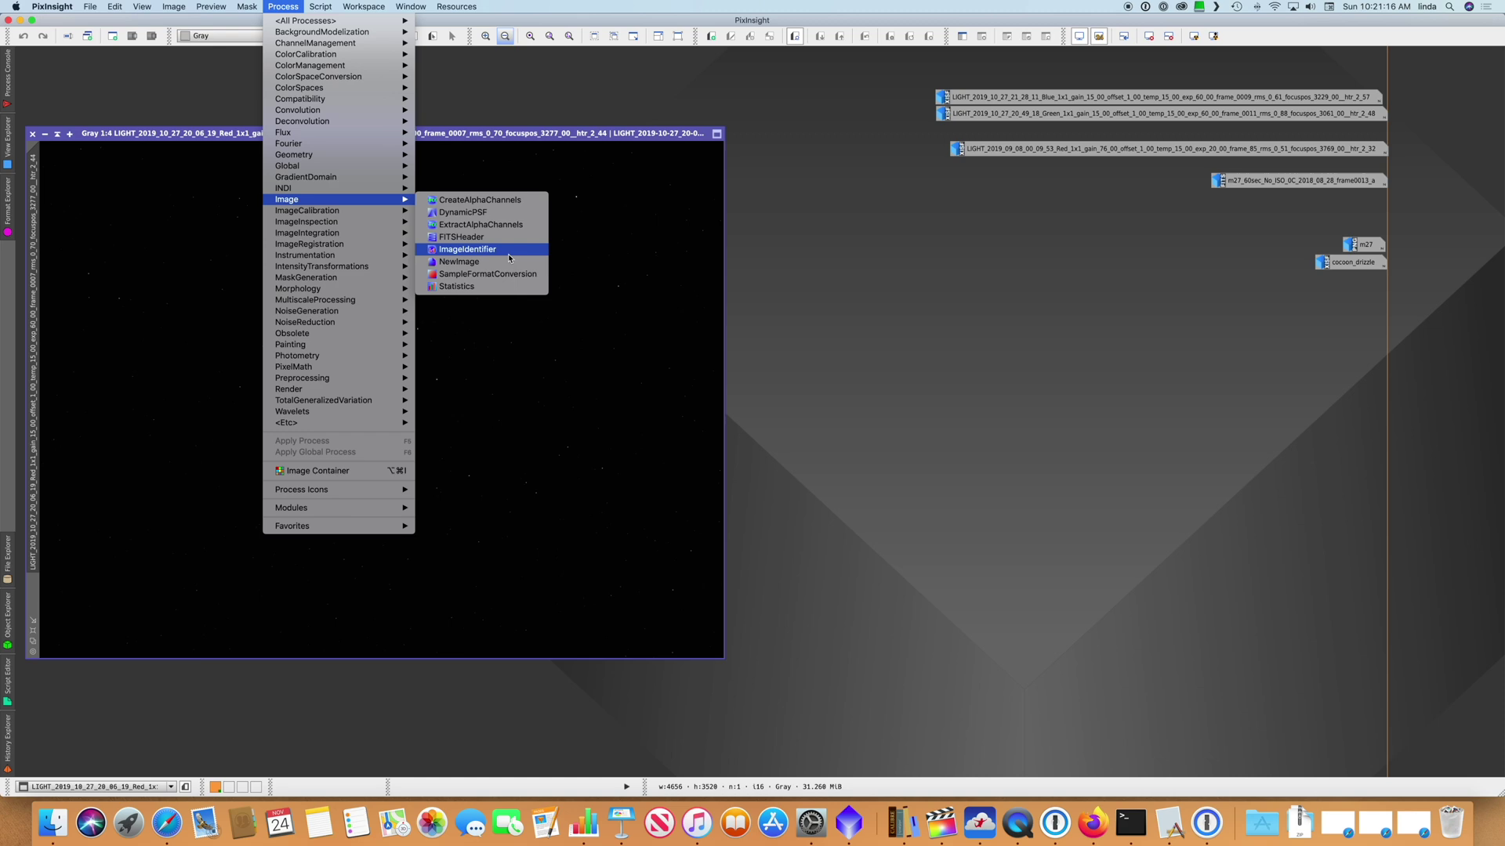
{"action": "left_click", "coordinate": [495, 285]}
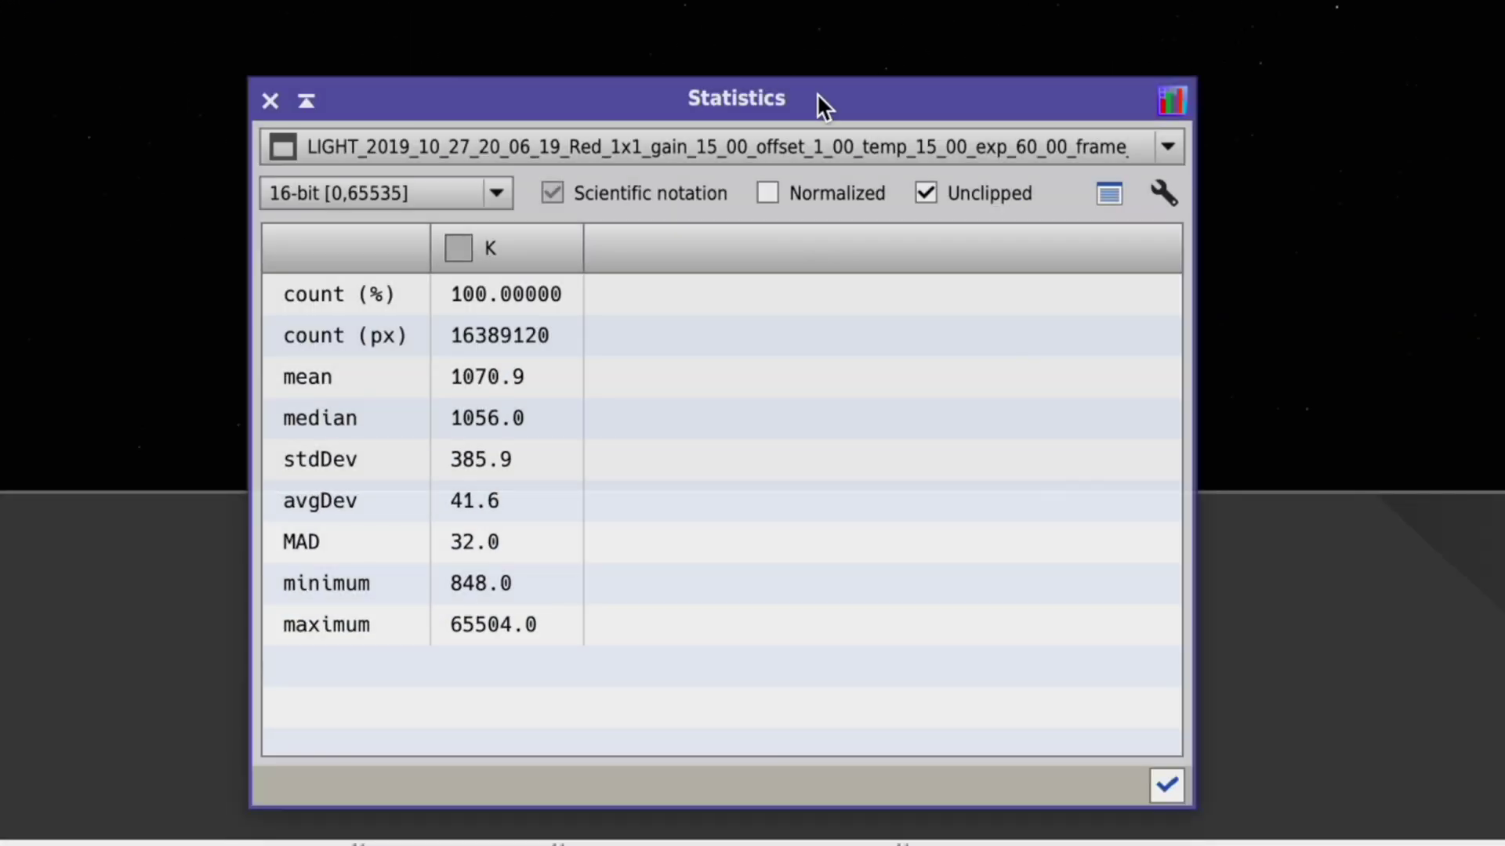
{"action": "left_click", "coordinate": [817, 93]}
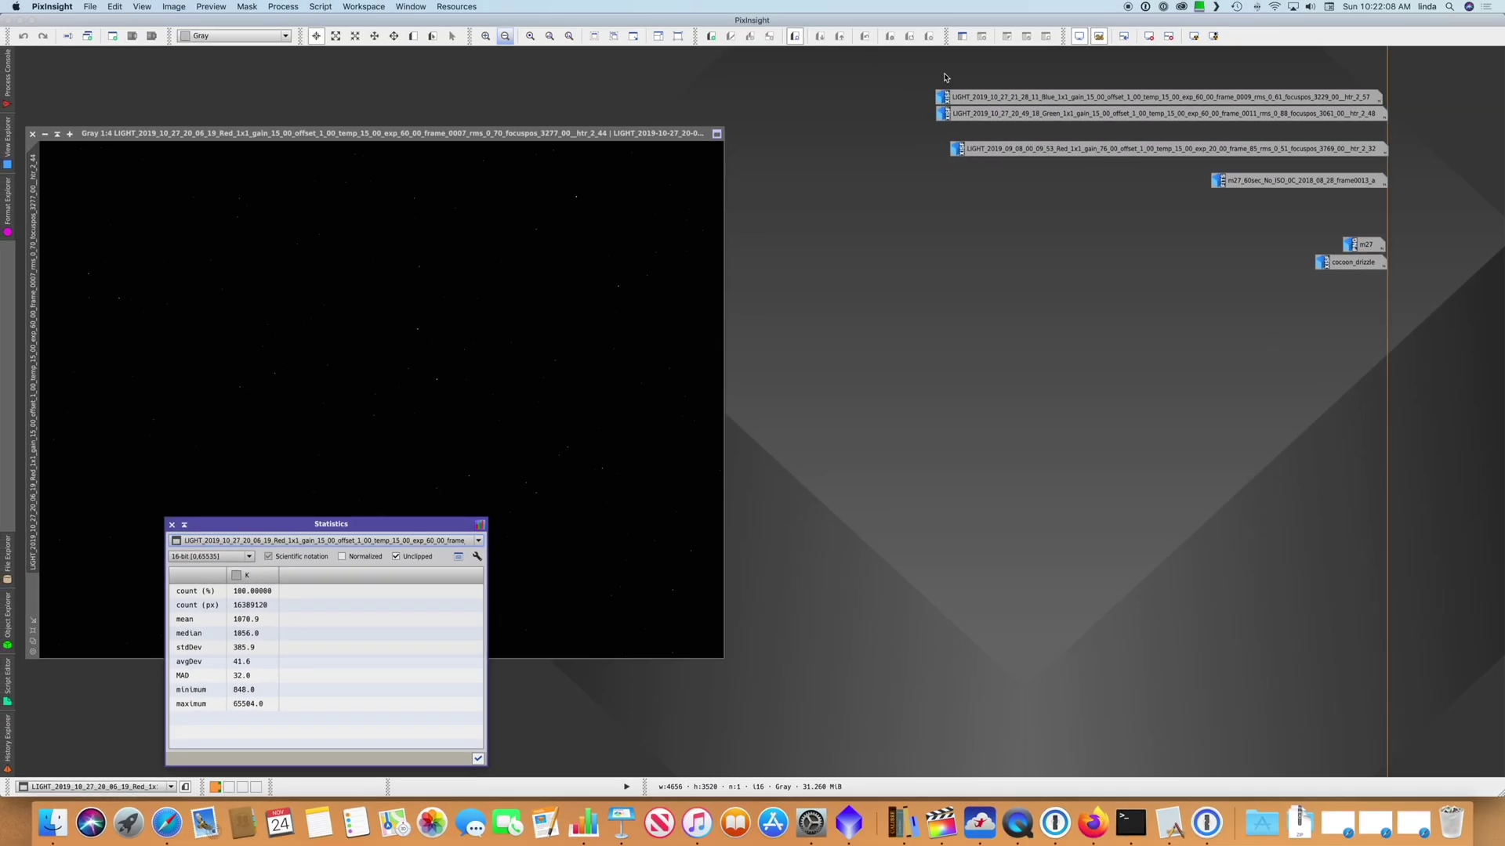
- Open the Blue and Green light frames from their workspace icons
{"action": "double_click", "coordinate": [1059, 100]}
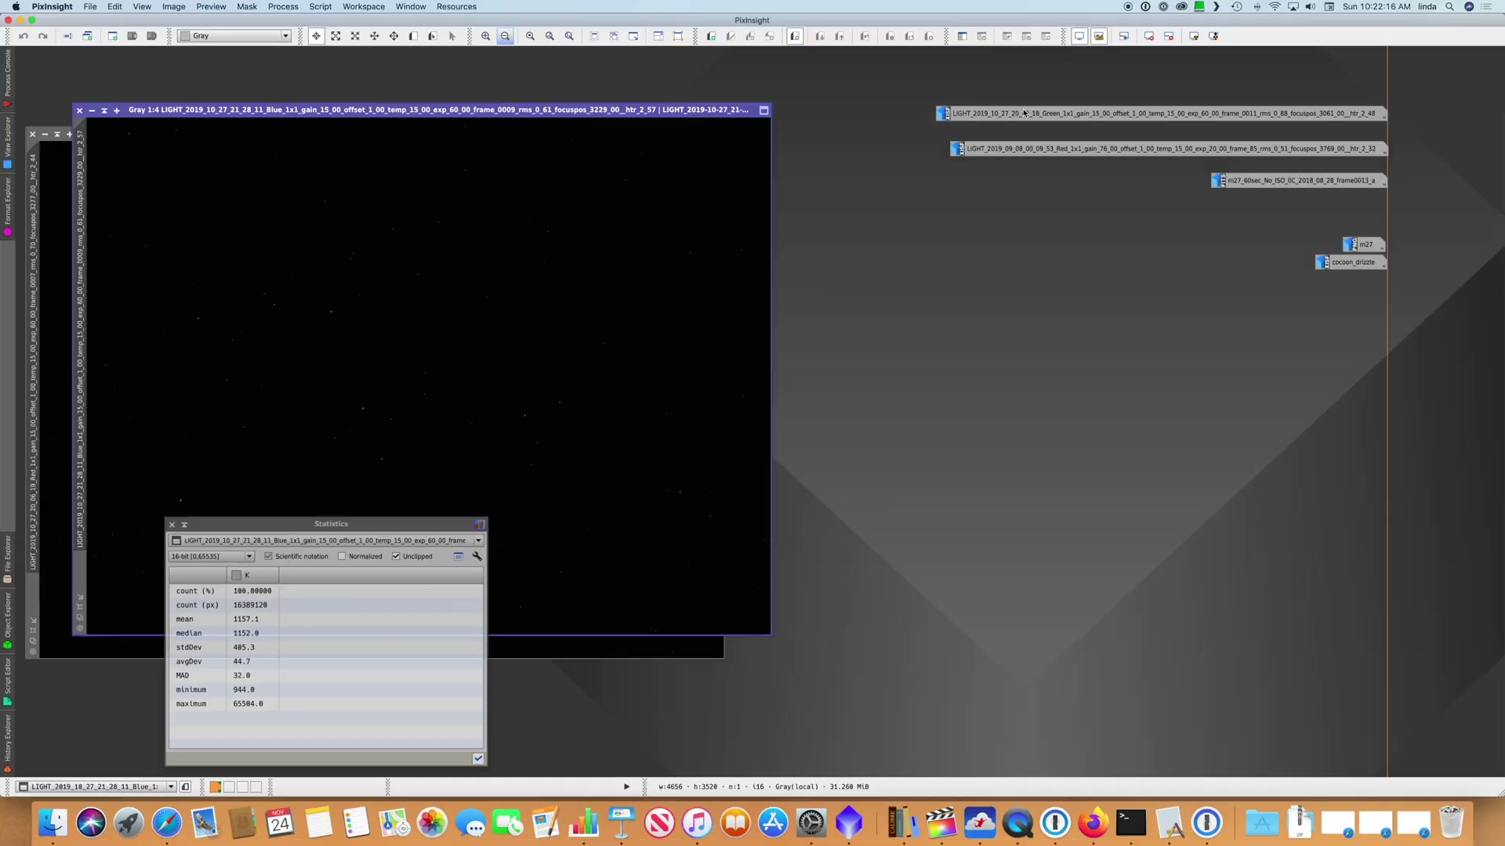
{"action": "mouse_move", "coordinate": [1028, 119]}
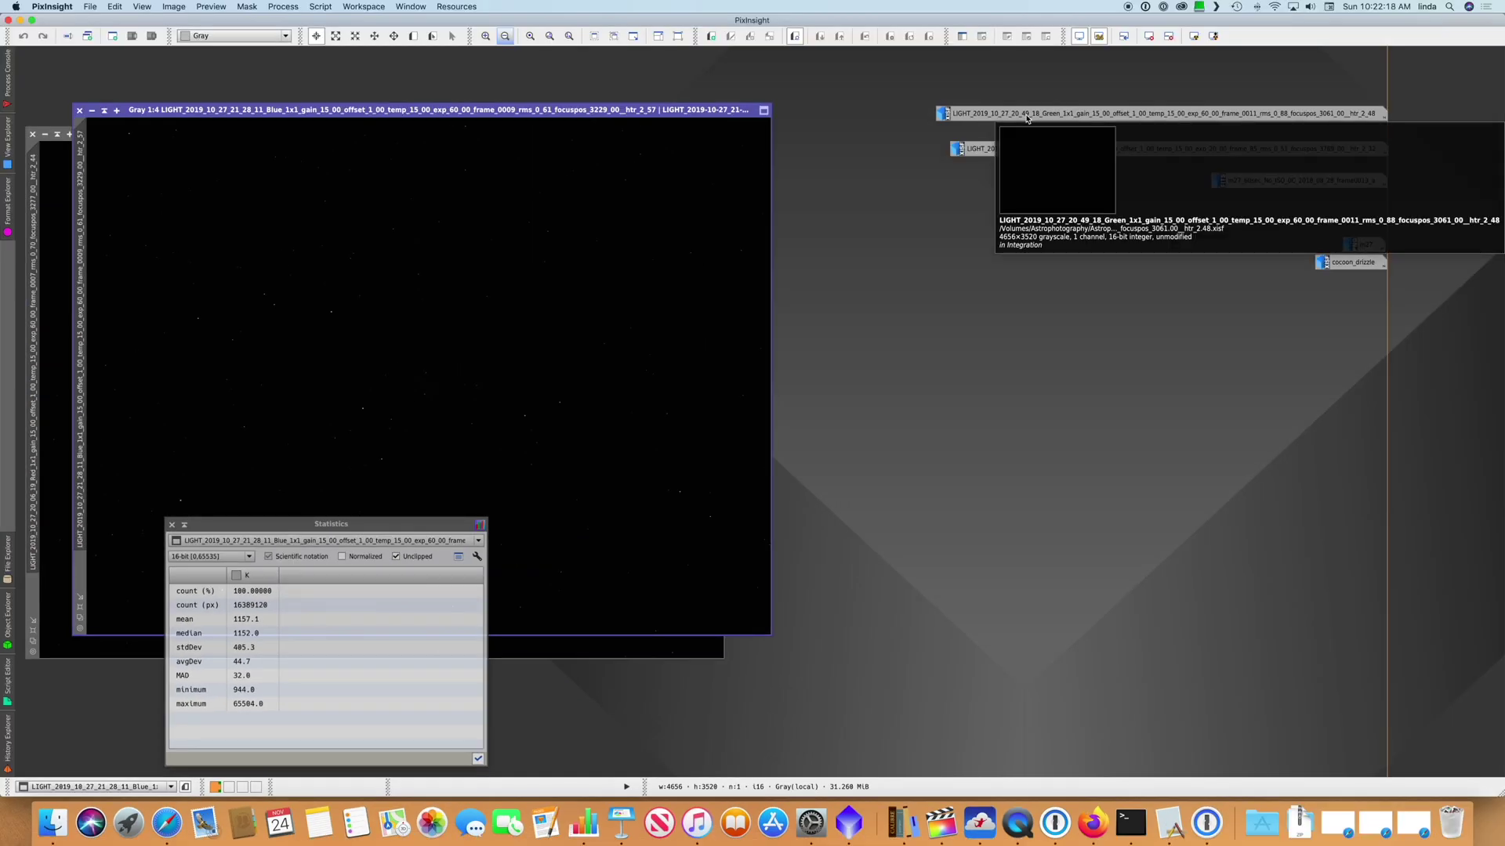
{"action": "double_click", "coordinate": [1027, 114]}
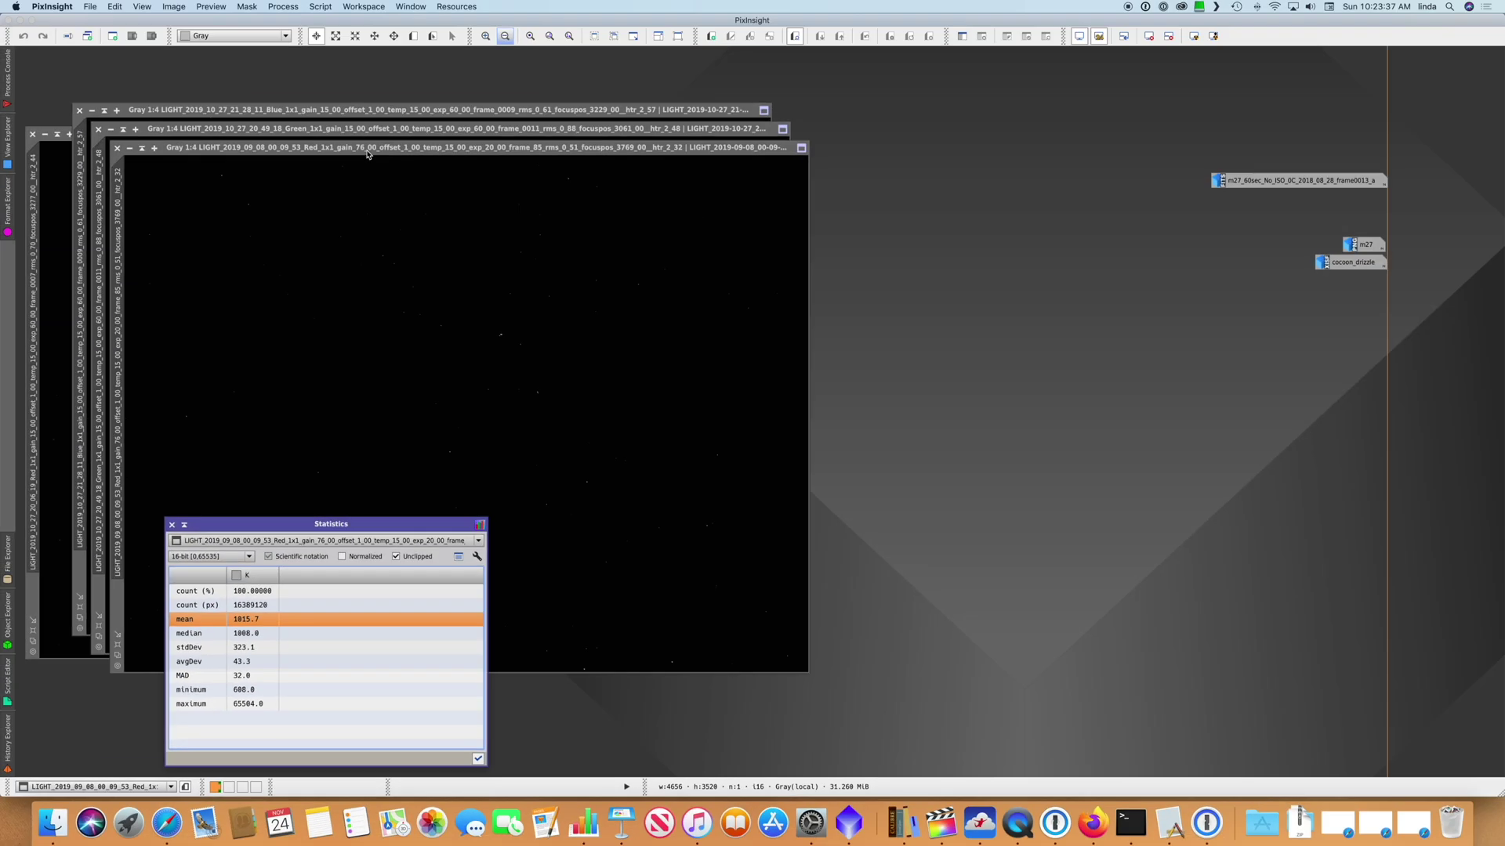
- Open the m27_60sec frame and move its window up and to the left
{"action": "double_click", "coordinate": [1314, 184]}
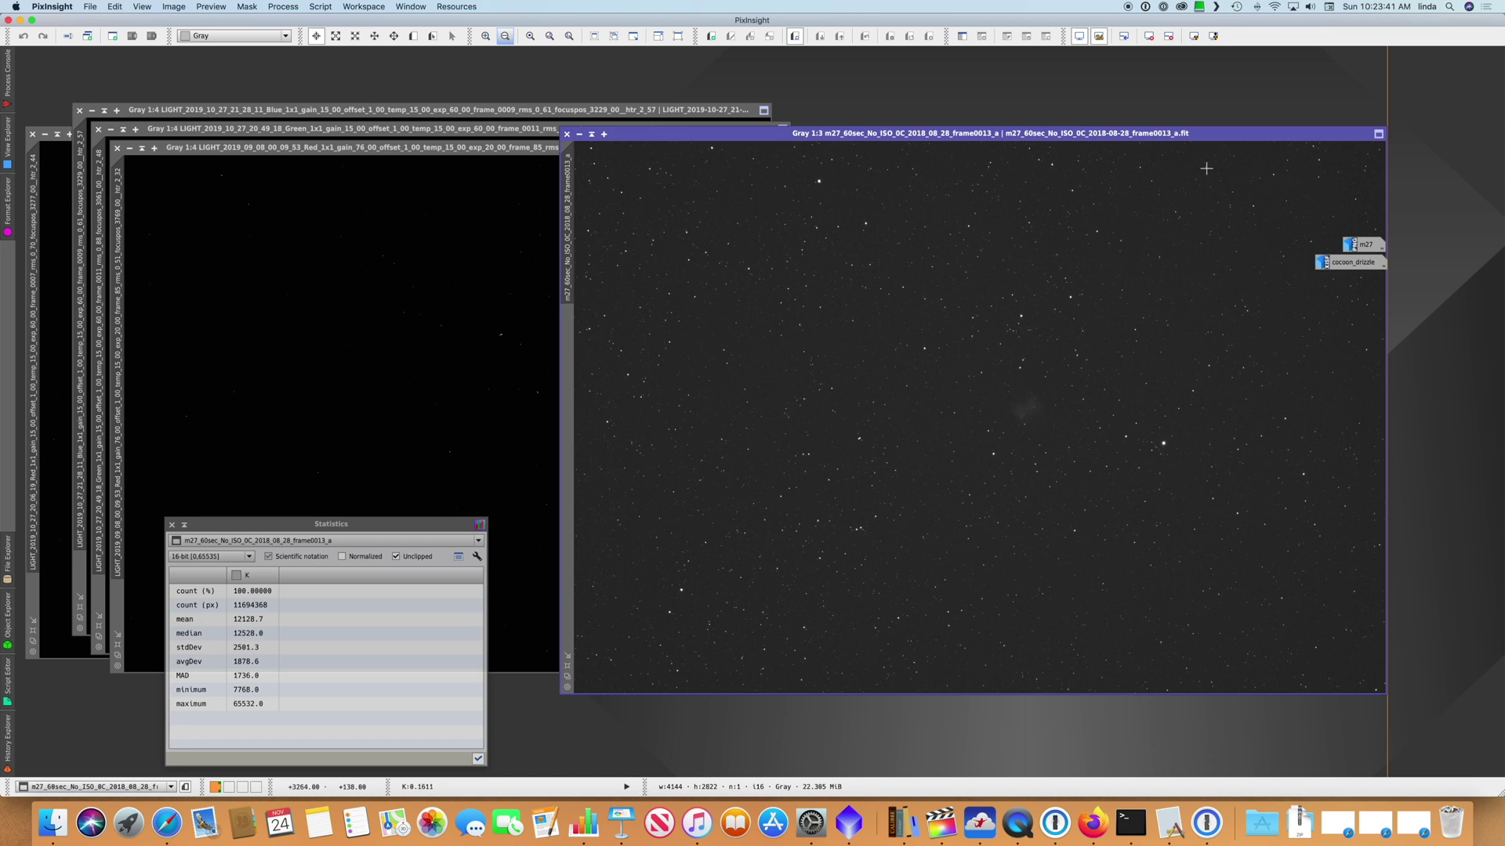
{"action": "left_click_drag", "start_coordinate": [1152, 143], "coordinate": [956, 76]}
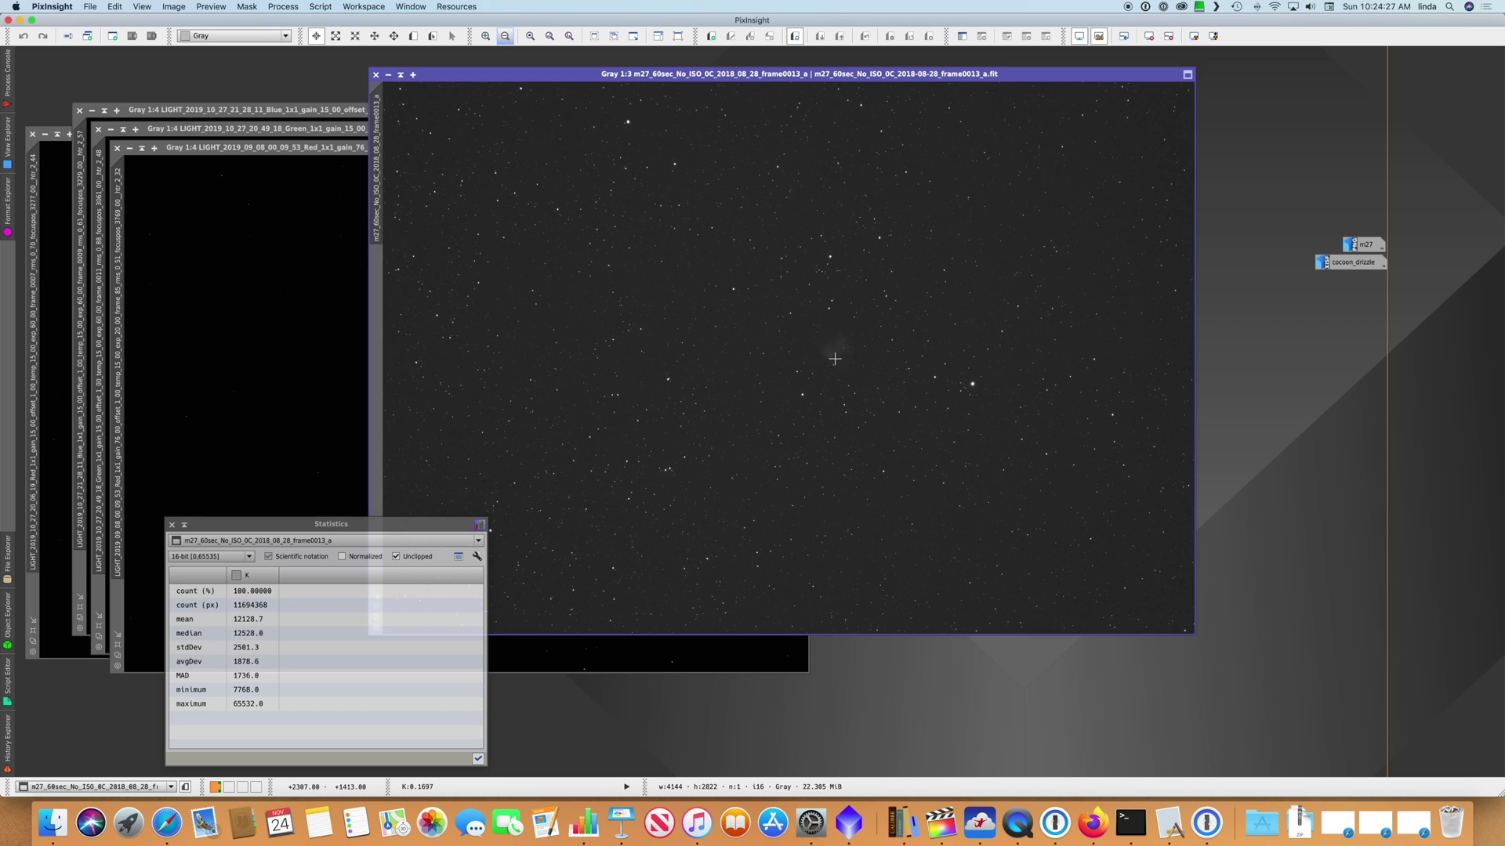
- Open the processed m27 and cocoon_drizzle images and arrange them side by side
{"action": "double_click", "coordinate": [1368, 245]}
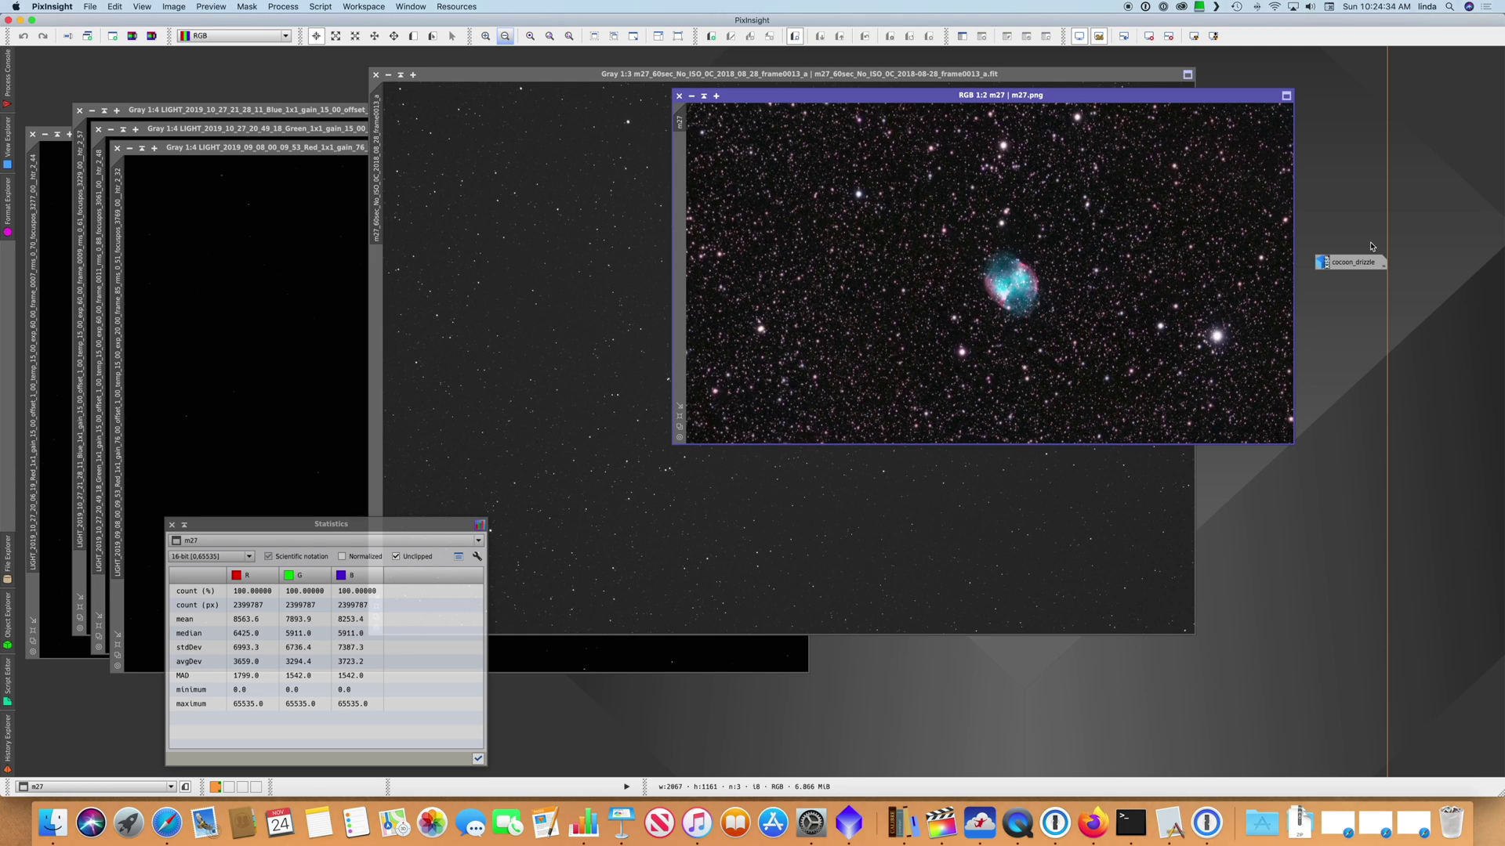
{"action": "double_click", "coordinate": [1350, 265]}
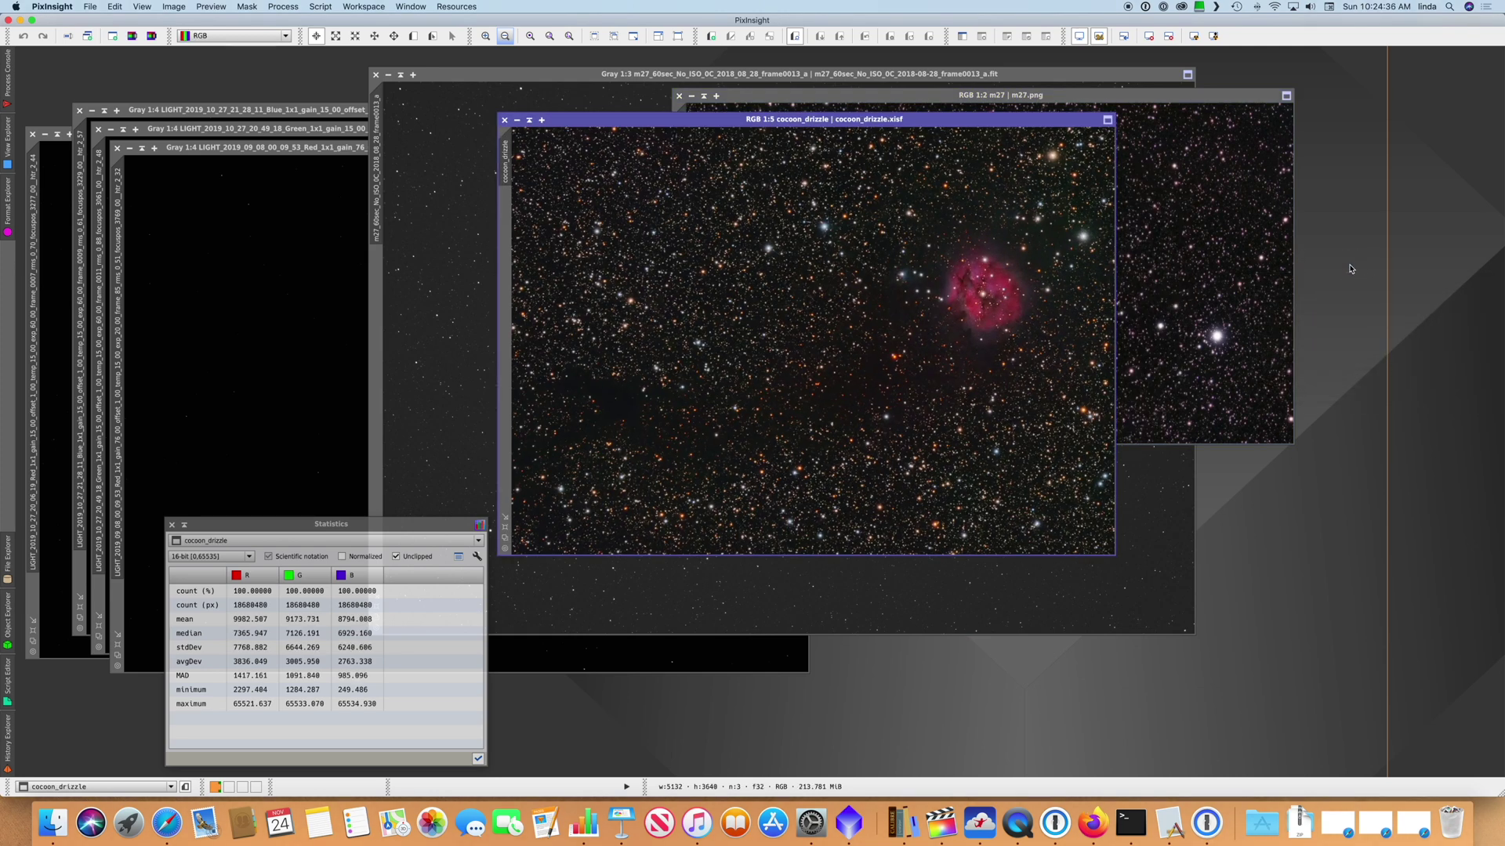
{"action": "left_click_drag", "start_coordinate": [871, 118], "coordinate": [504, 72]}
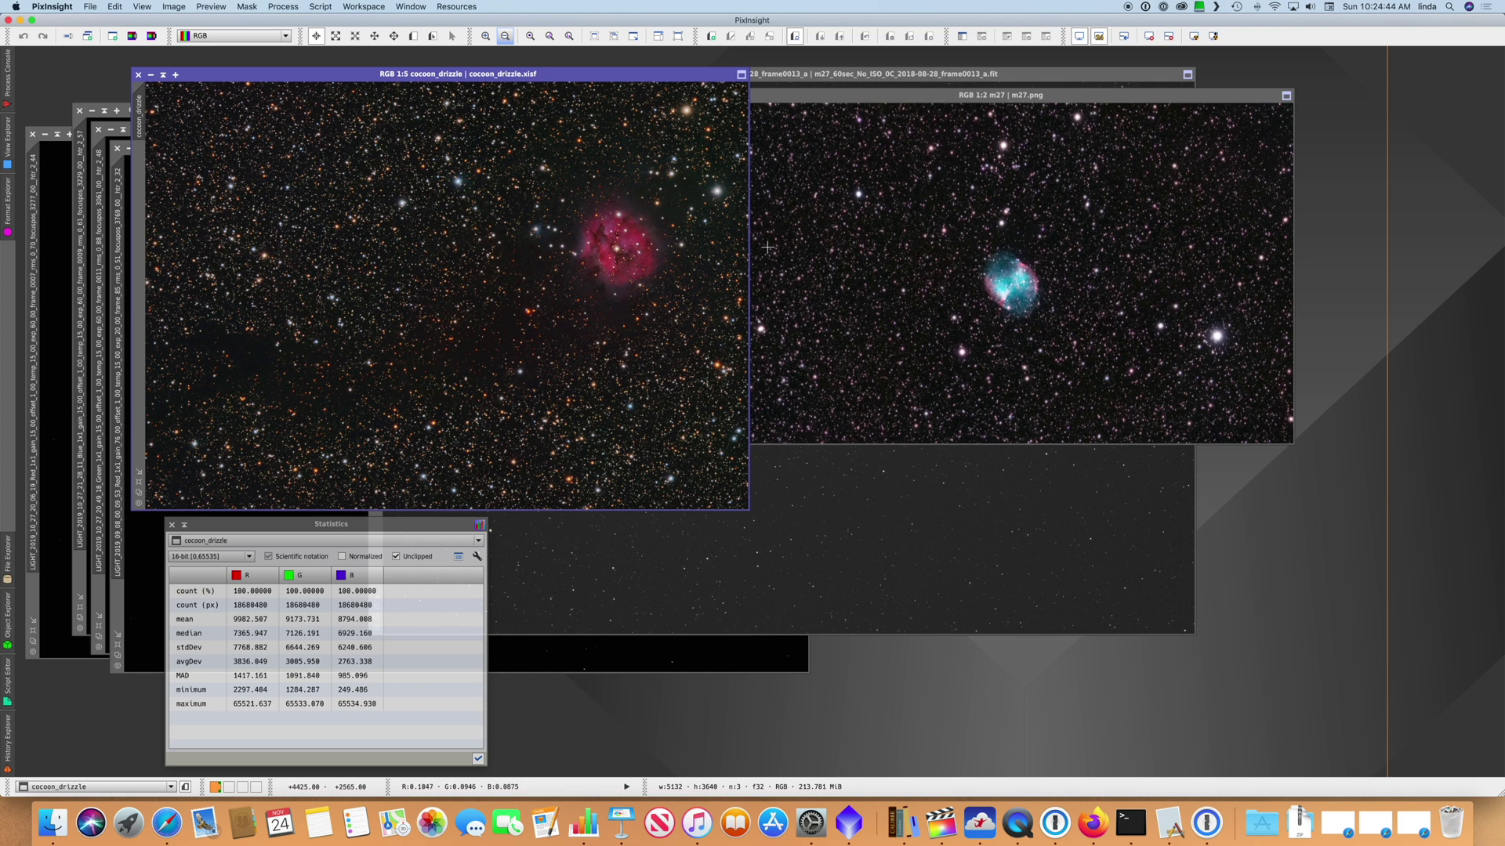
{"action": "left_click_drag", "start_coordinate": [939, 103], "coordinate": [1040, 82]}
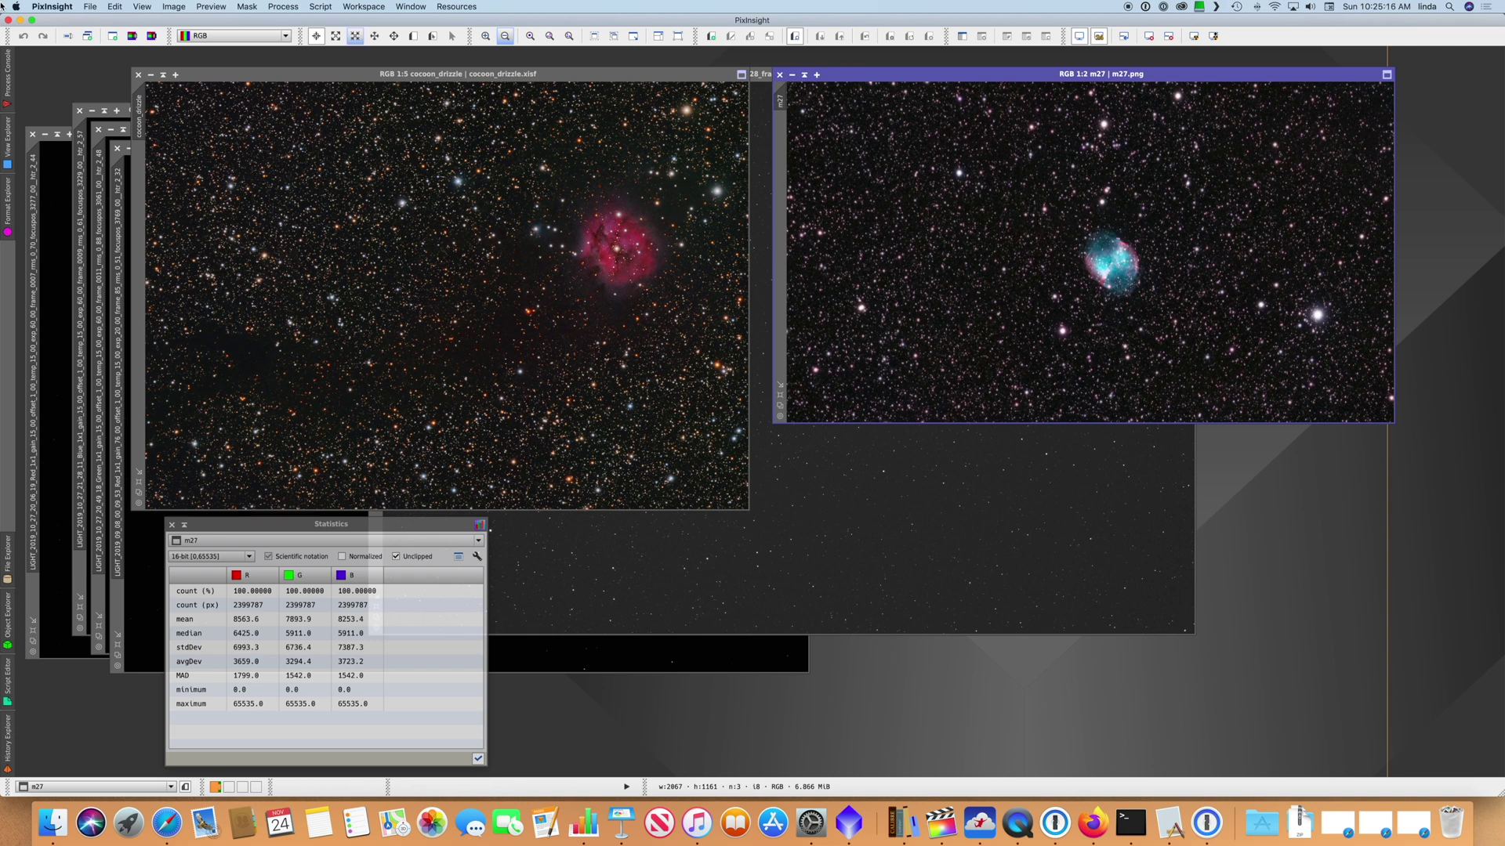
- Iconize both processed images and bring the gain 76 Red light frame forward
{"action": "left_click", "coordinate": [157, 74]}
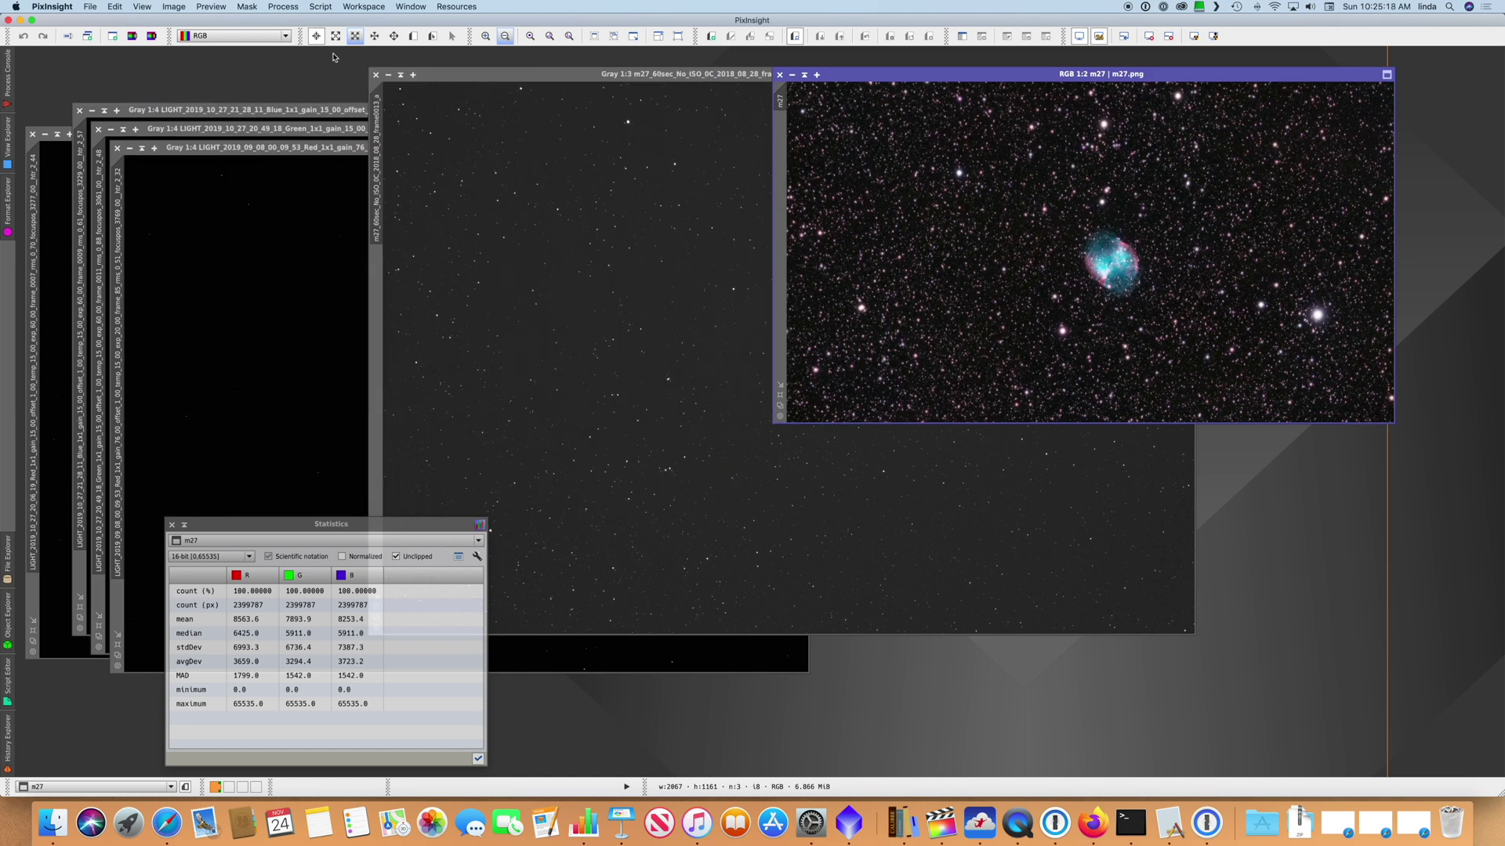
{"action": "left_click", "coordinate": [794, 76]}
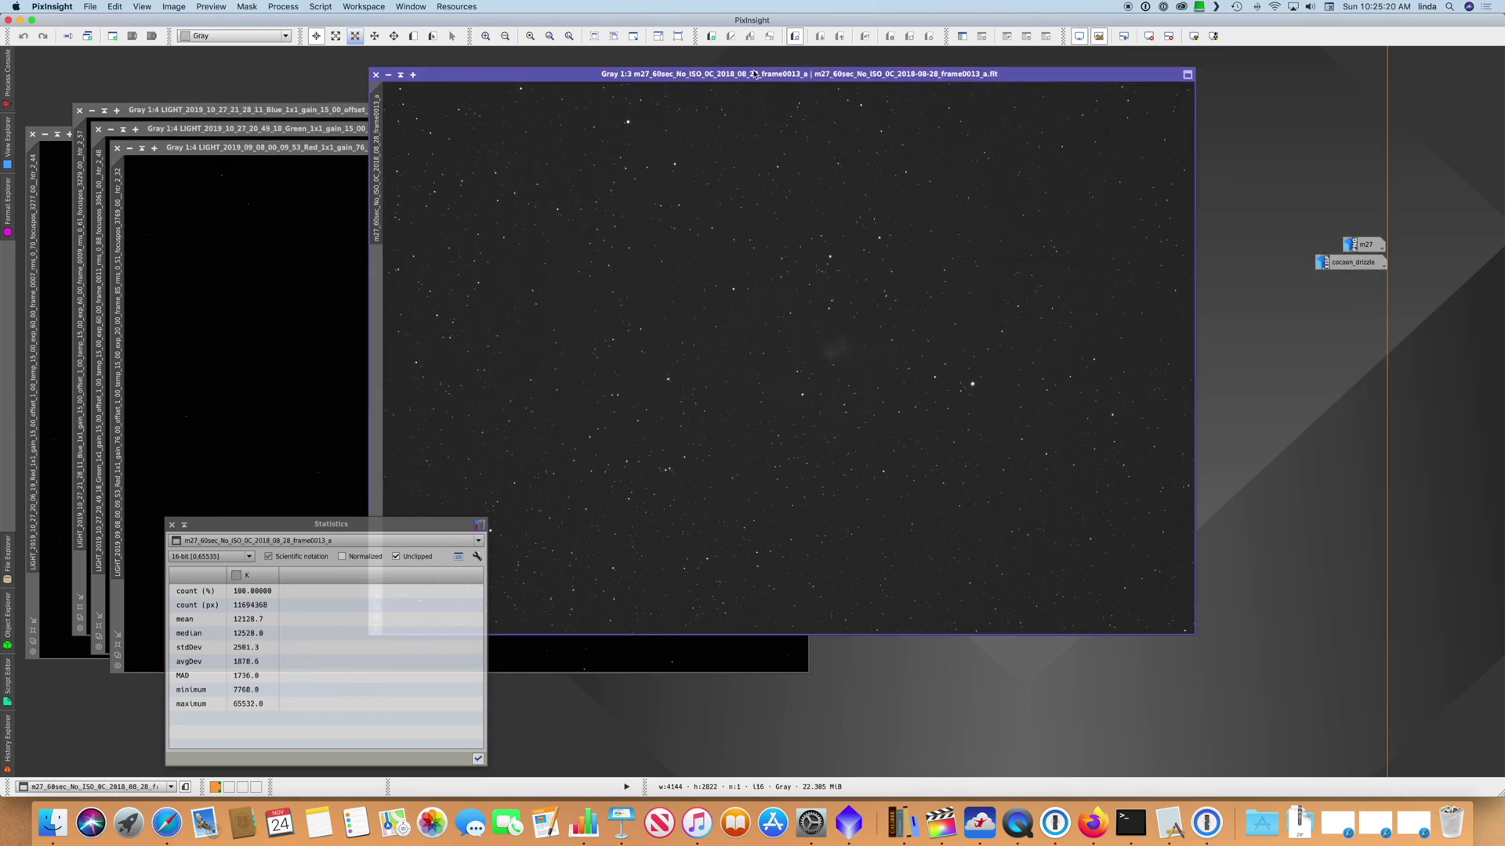
{"action": "left_click", "coordinate": [270, 165]}
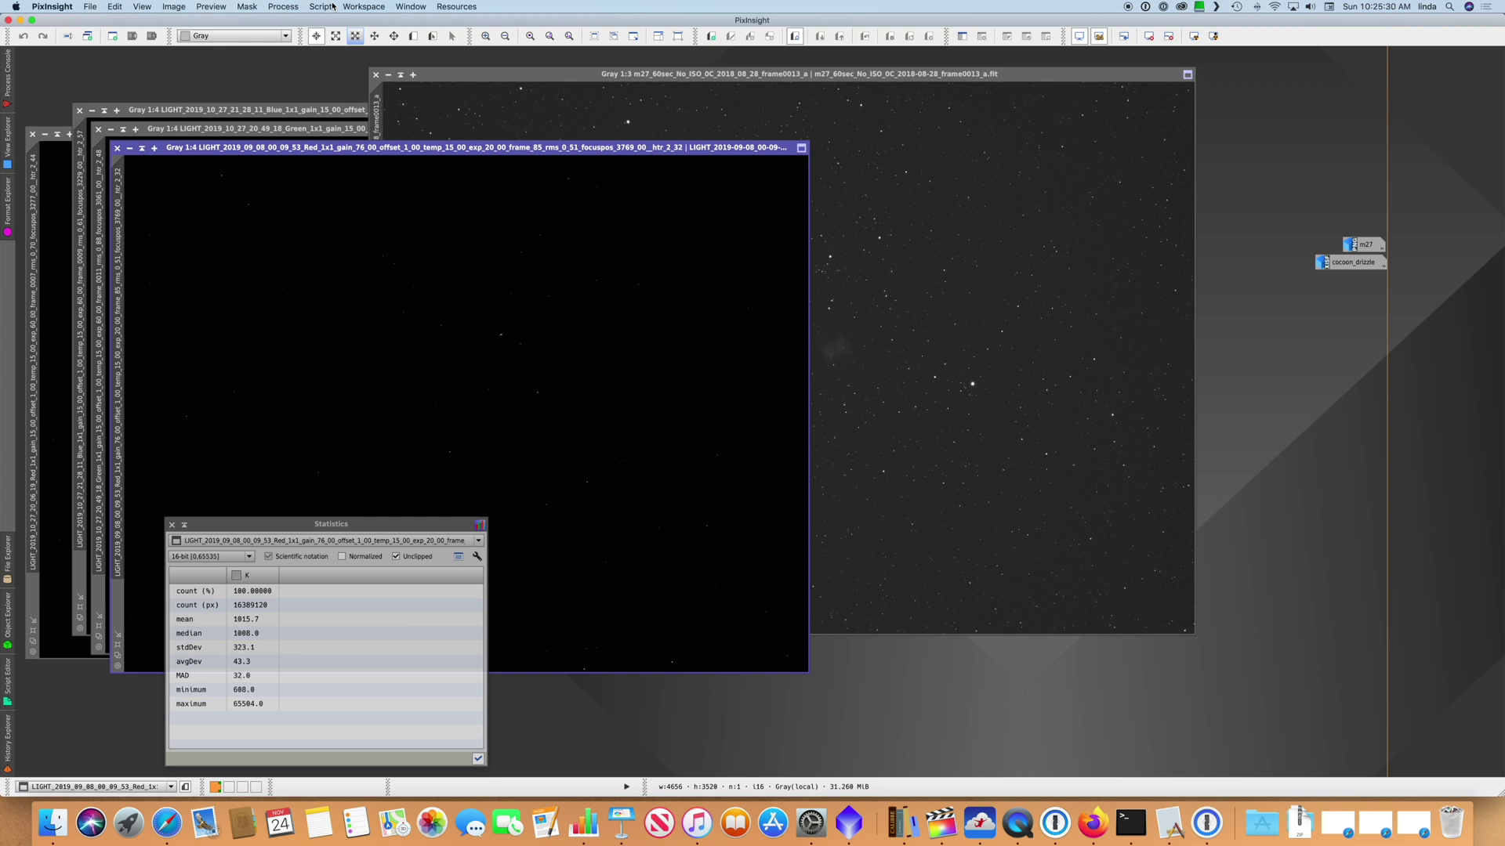
- Run the 2DPlot script on the red frame with Drawing Options set to 16-bit [0,65535]
{"action": "left_click", "coordinate": [333, 6]}
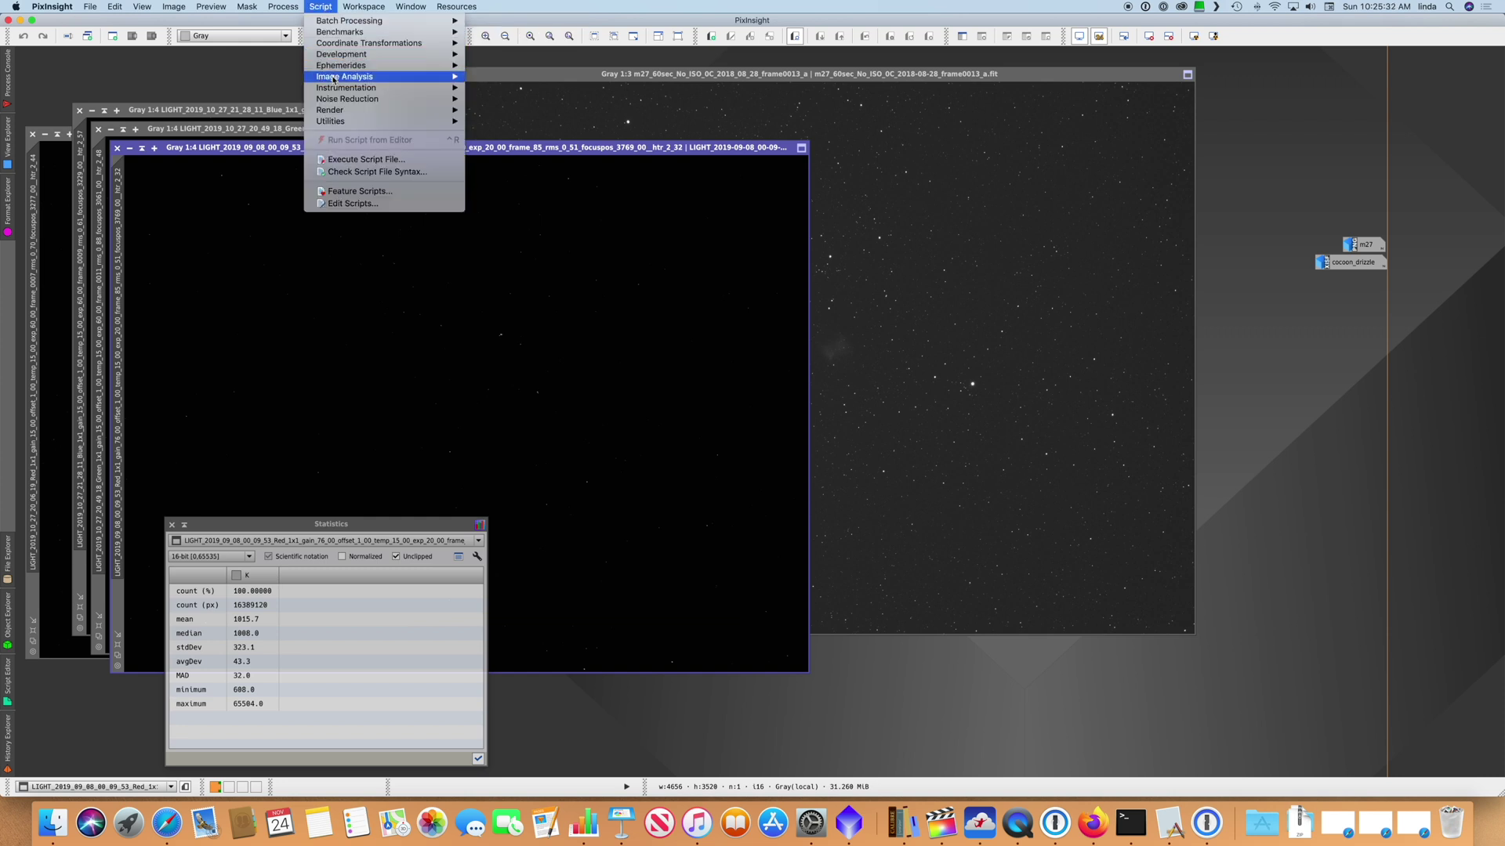
{"action": "mouse_move", "coordinate": [376, 110]}
{"action": "left_click", "coordinate": [511, 112]}
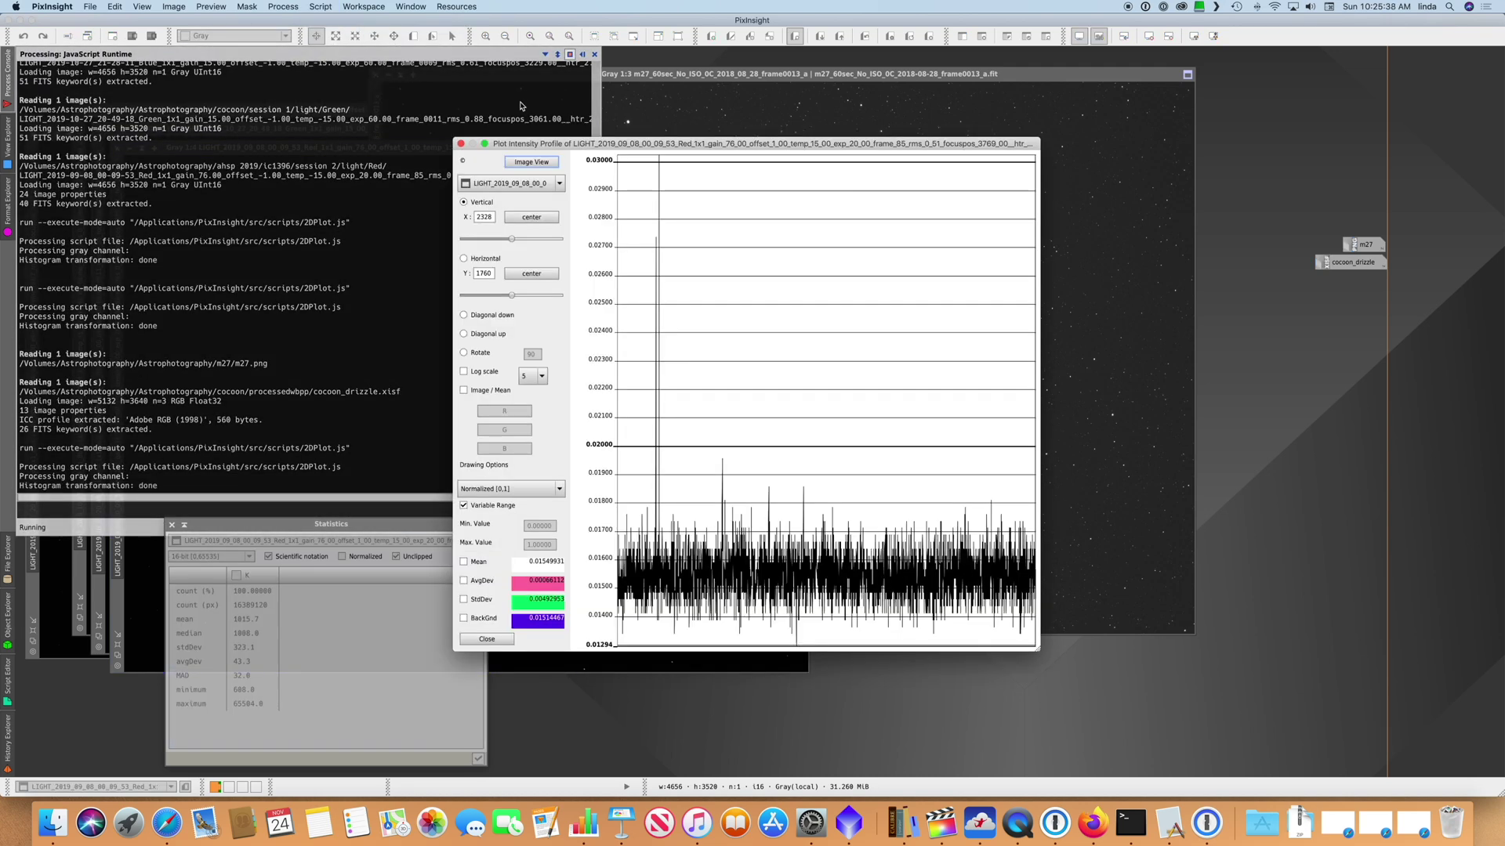
{"action": "left_click_drag", "start_coordinate": [654, 151], "coordinate": [898, 158]}
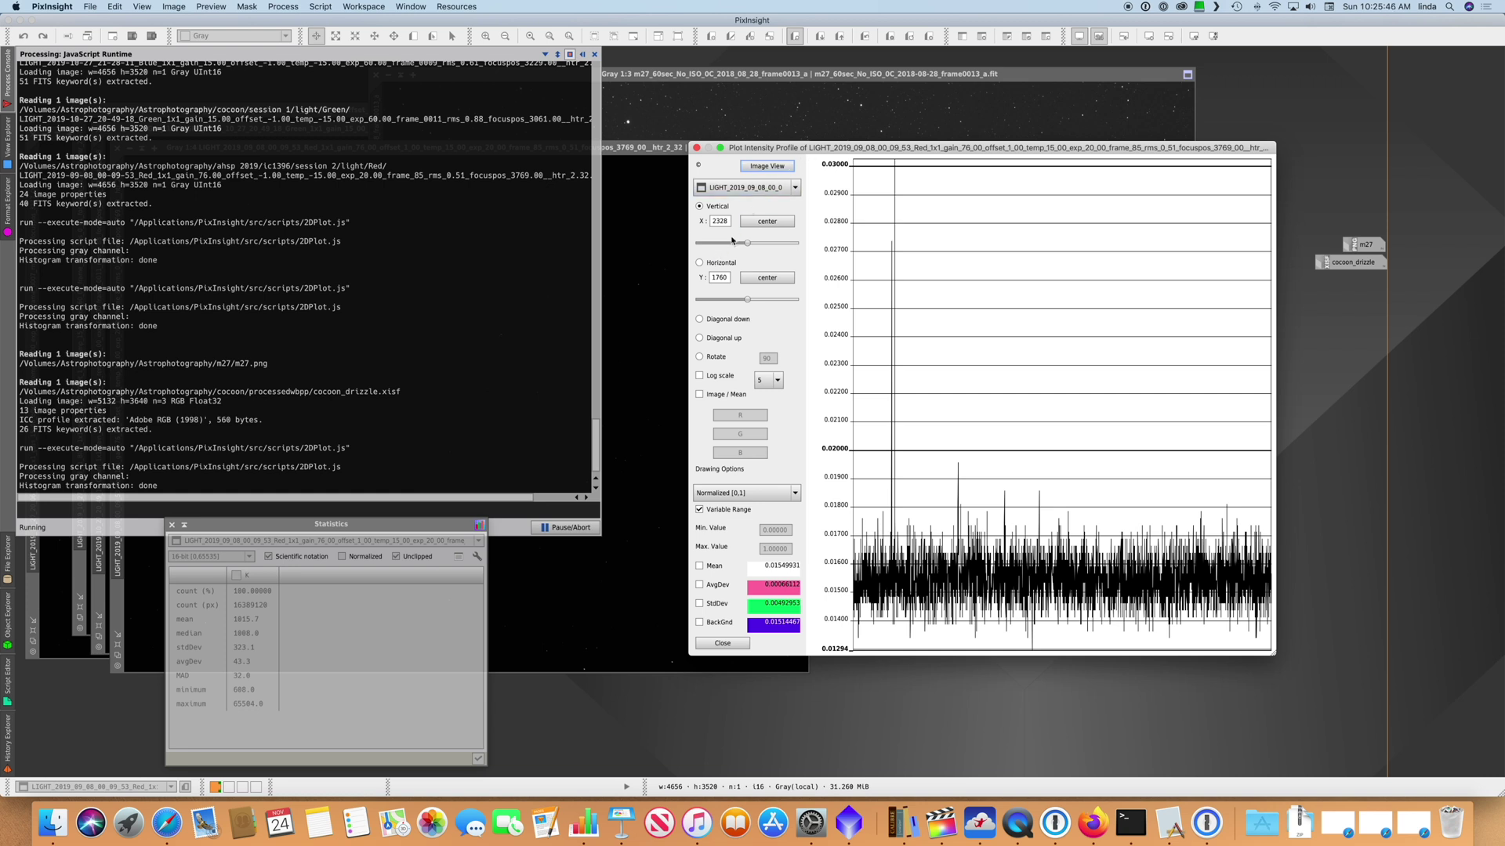
{"action": "left_click", "coordinate": [751, 492]}
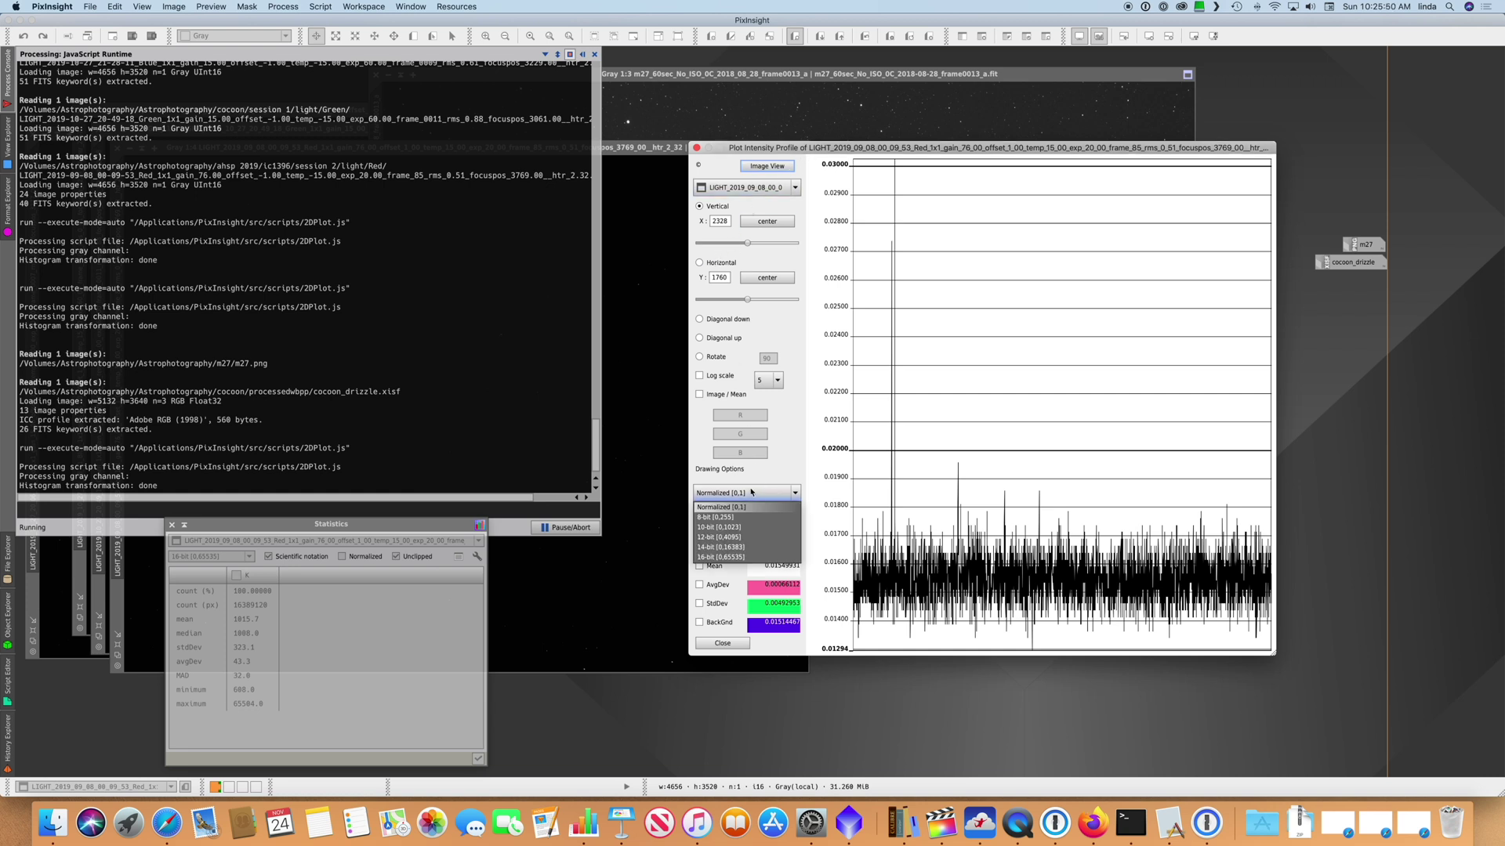
{"action": "left_click", "coordinate": [744, 557]}
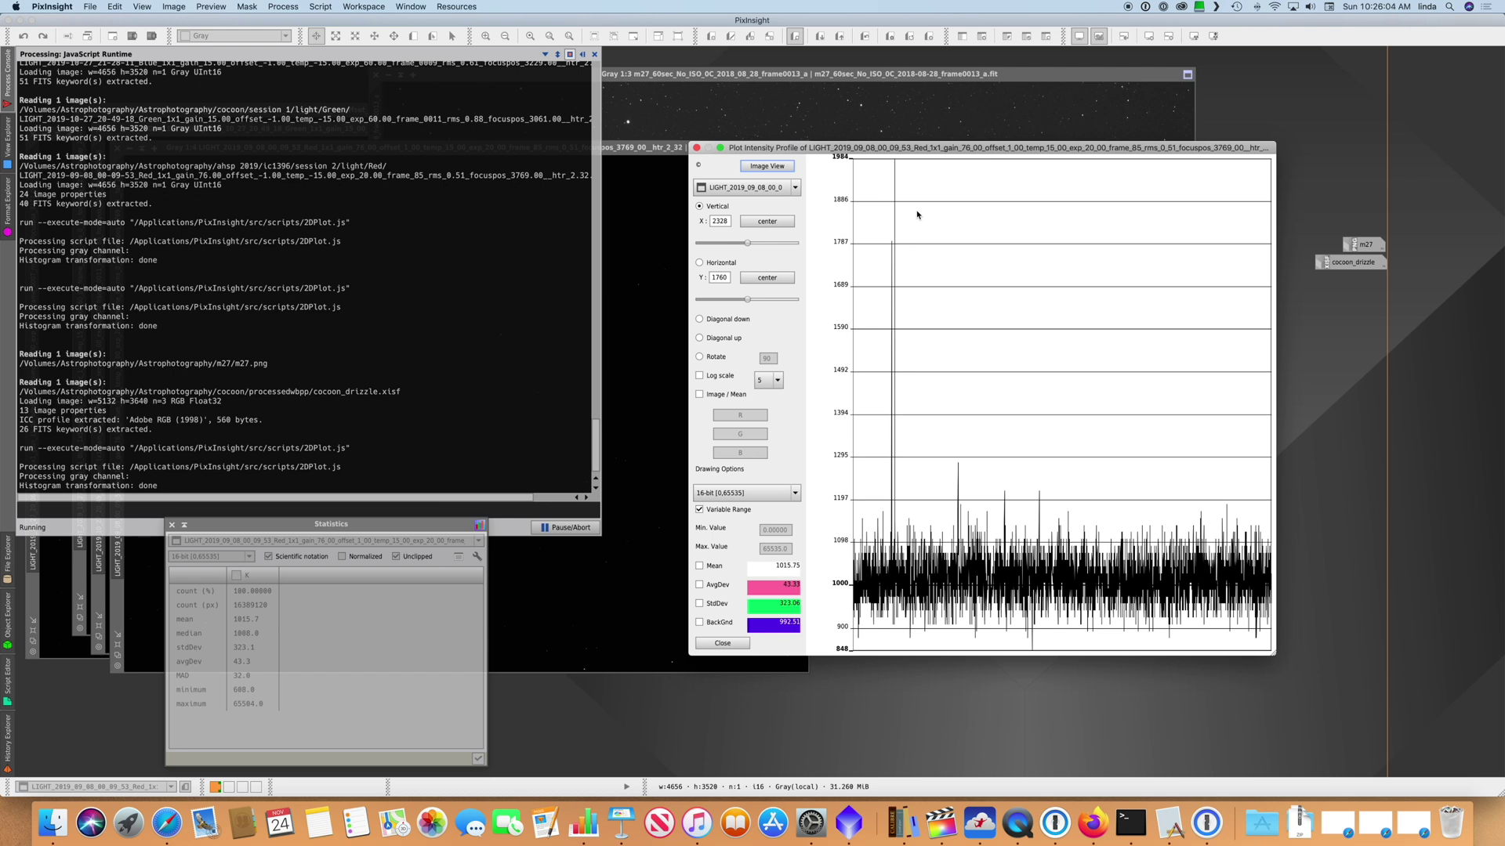
- Move the red frame's vertical profile line to X 2328 and replot its intensity graph
{"action": "left_click", "coordinate": [766, 165]}
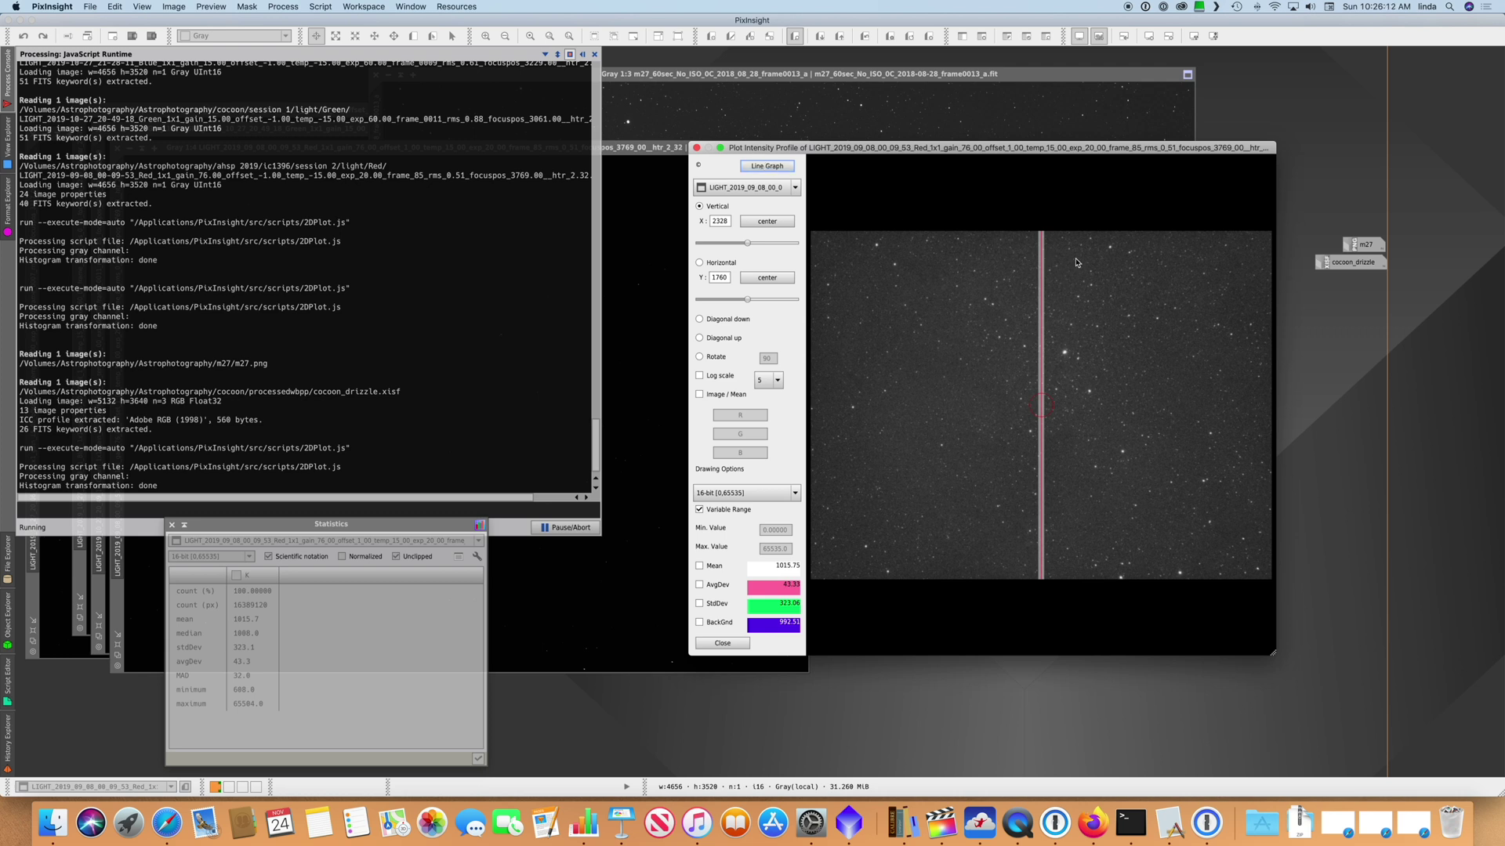
{"action": "left_click", "coordinate": [1064, 331]}
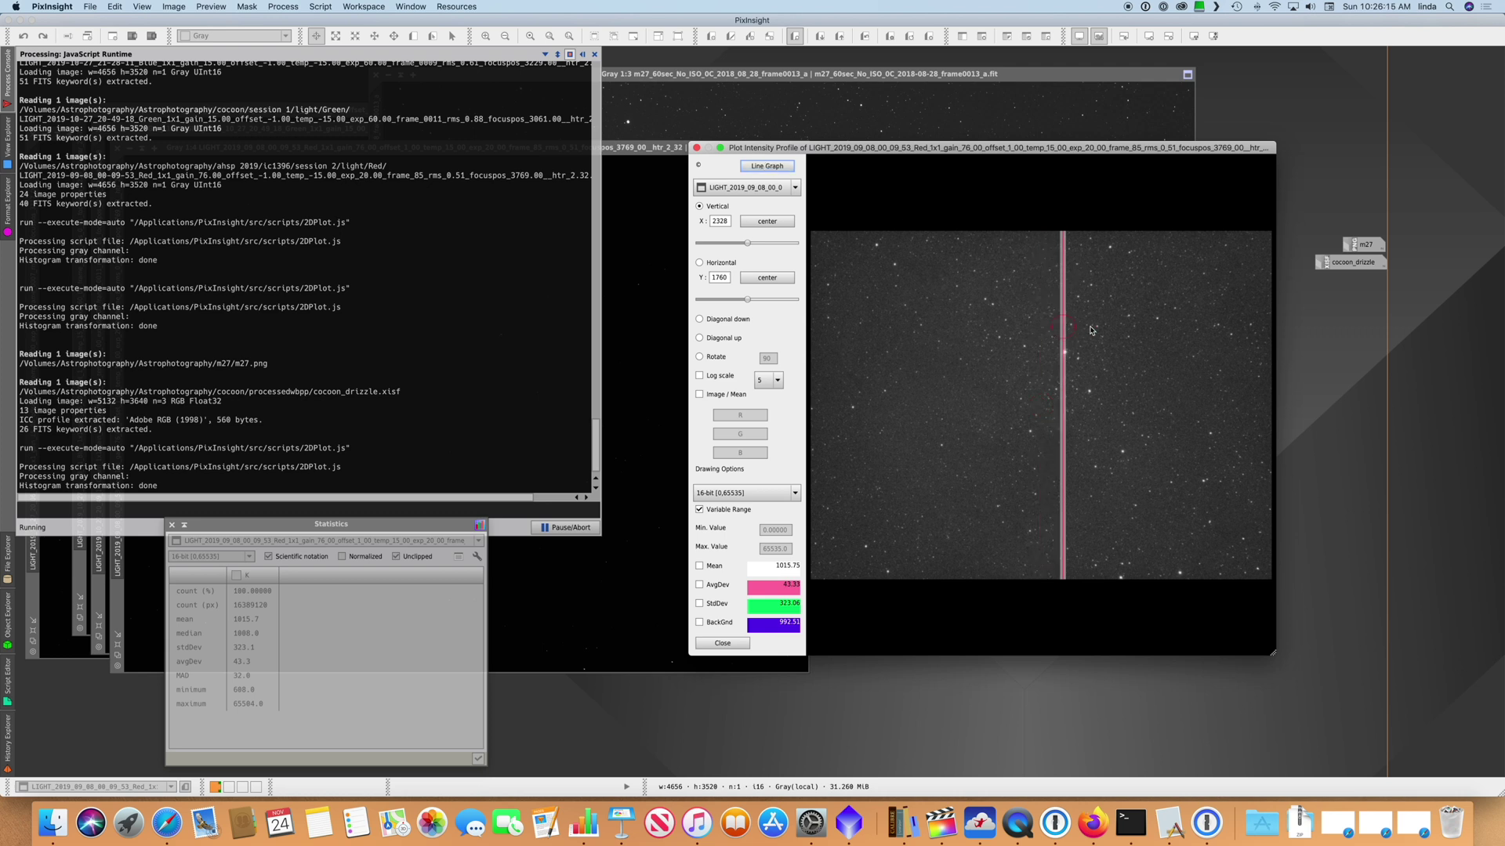
{"action": "left_click", "coordinate": [1136, 332]}
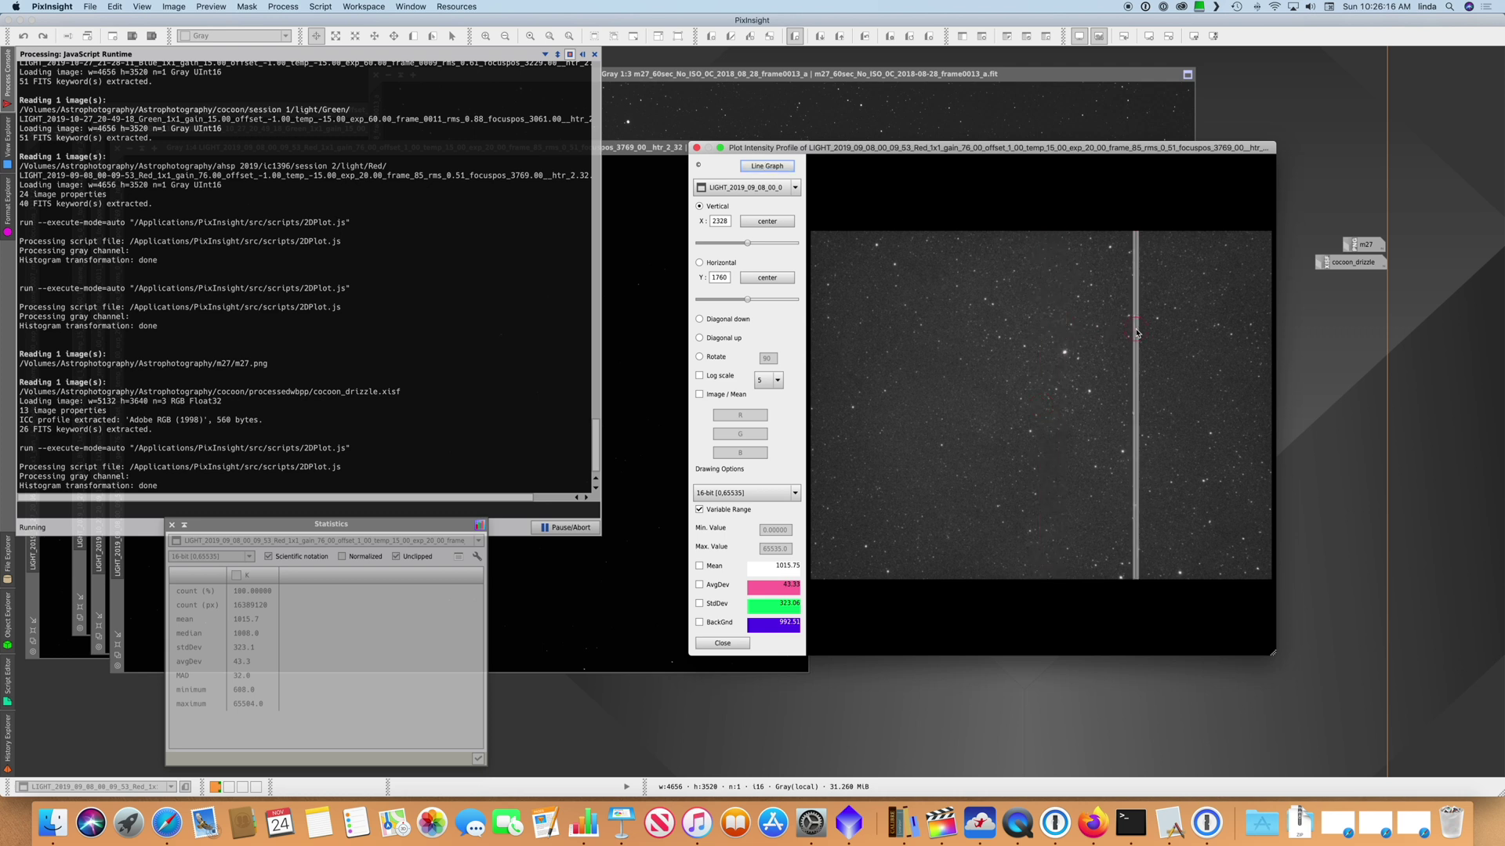
{"action": "left_click", "coordinate": [1064, 357]}
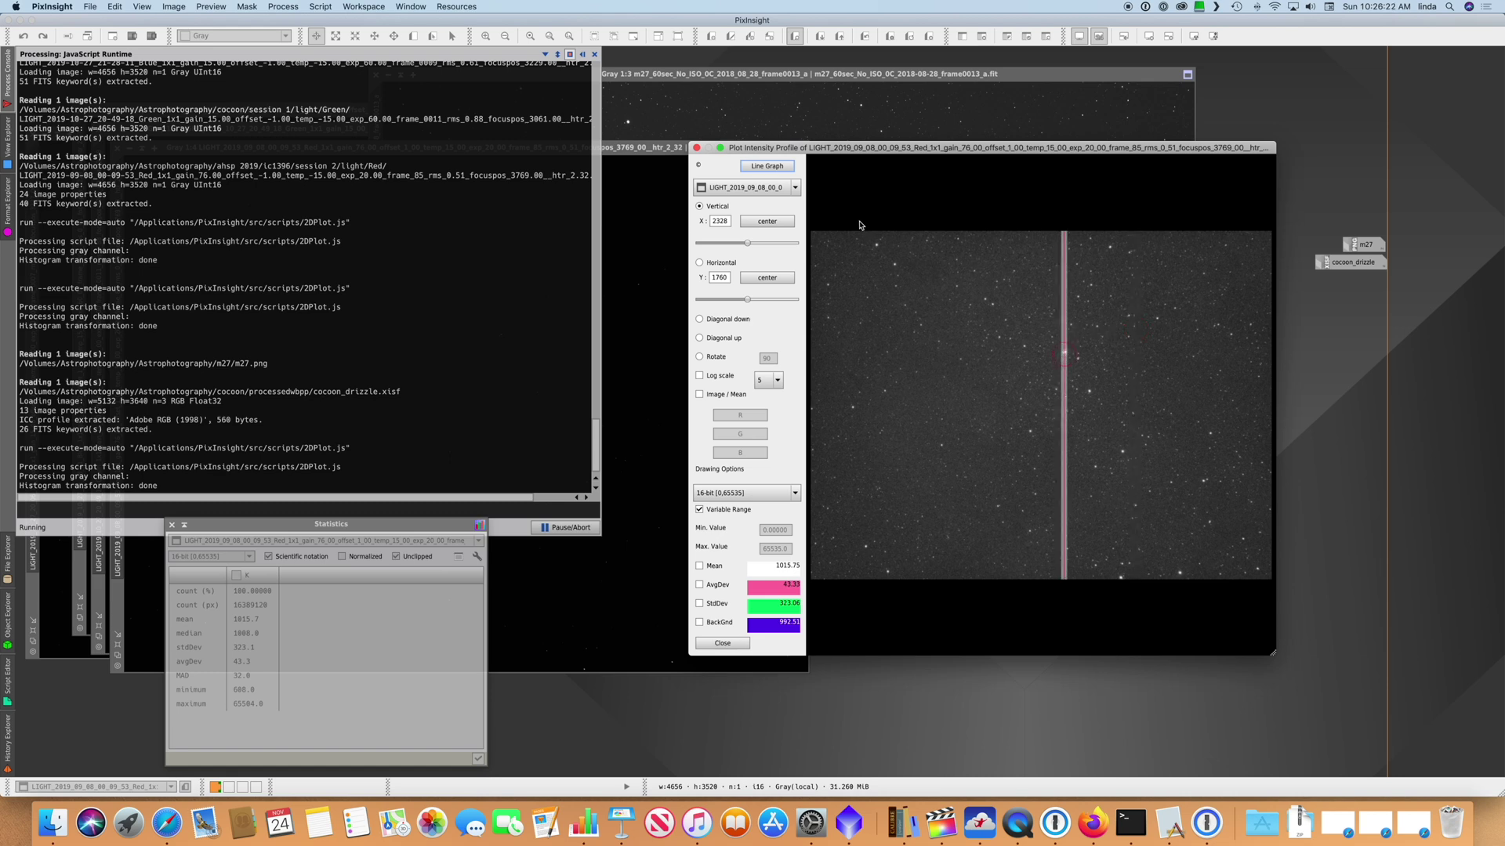
{"action": "left_click", "coordinate": [763, 166]}
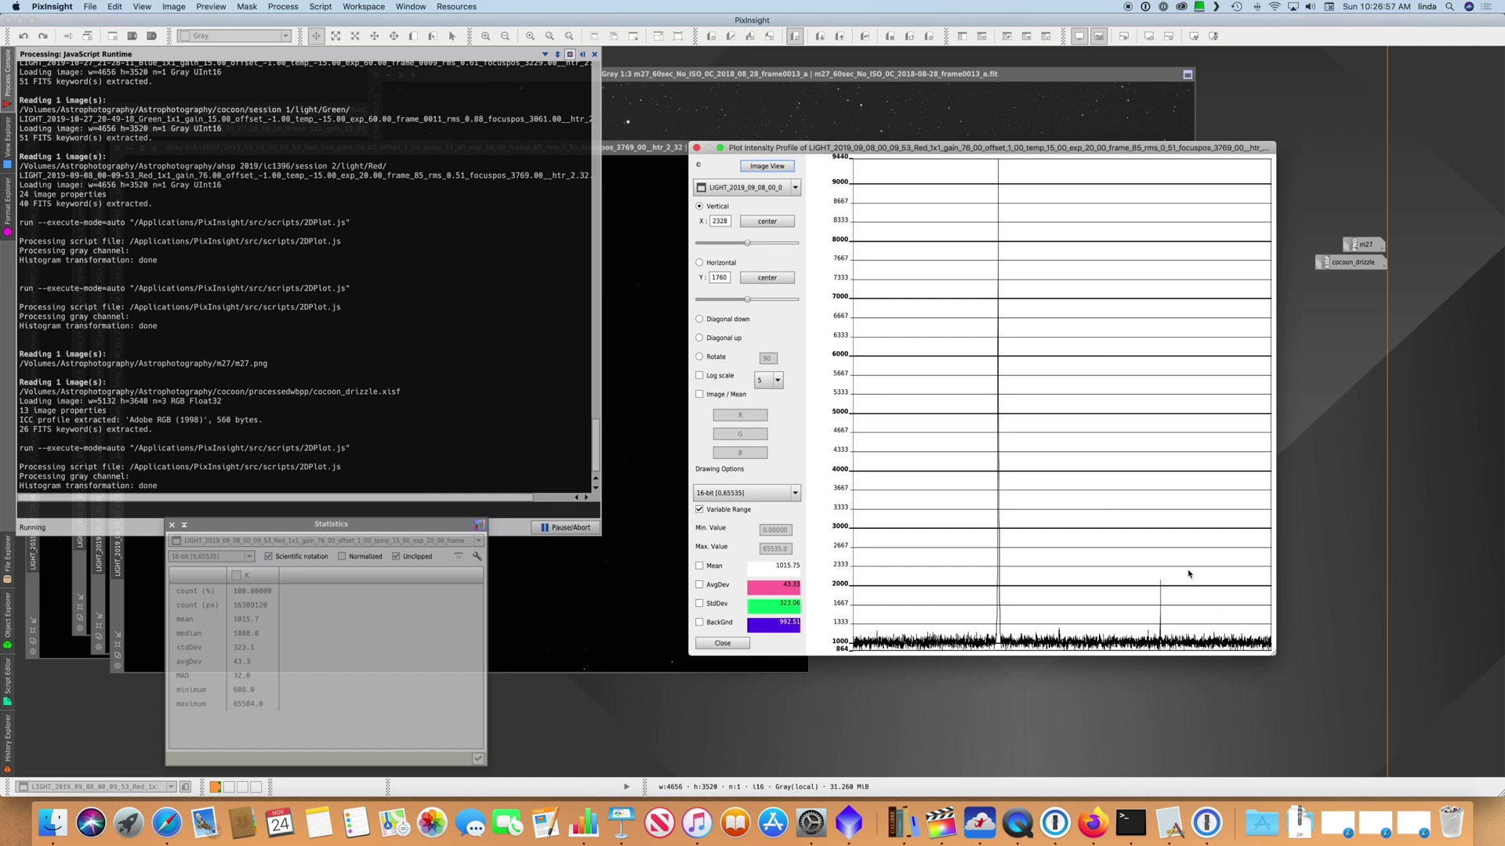
{"action": "left_click", "coordinate": [763, 166]}
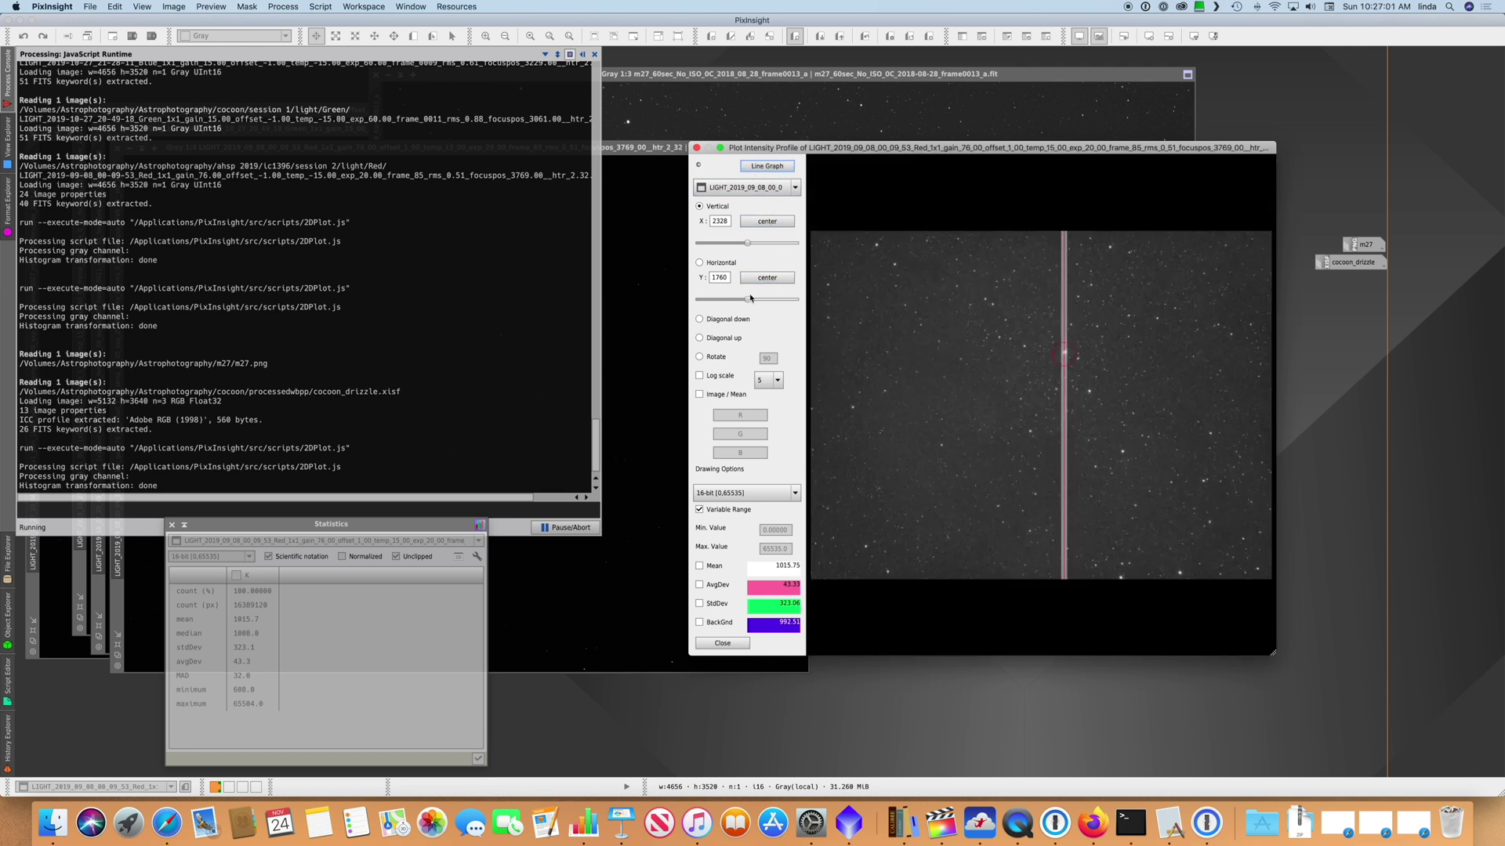
- Plot a horizontal profile along a lower row of the red frame, then close the plot
{"action": "left_click", "coordinate": [716, 267]}
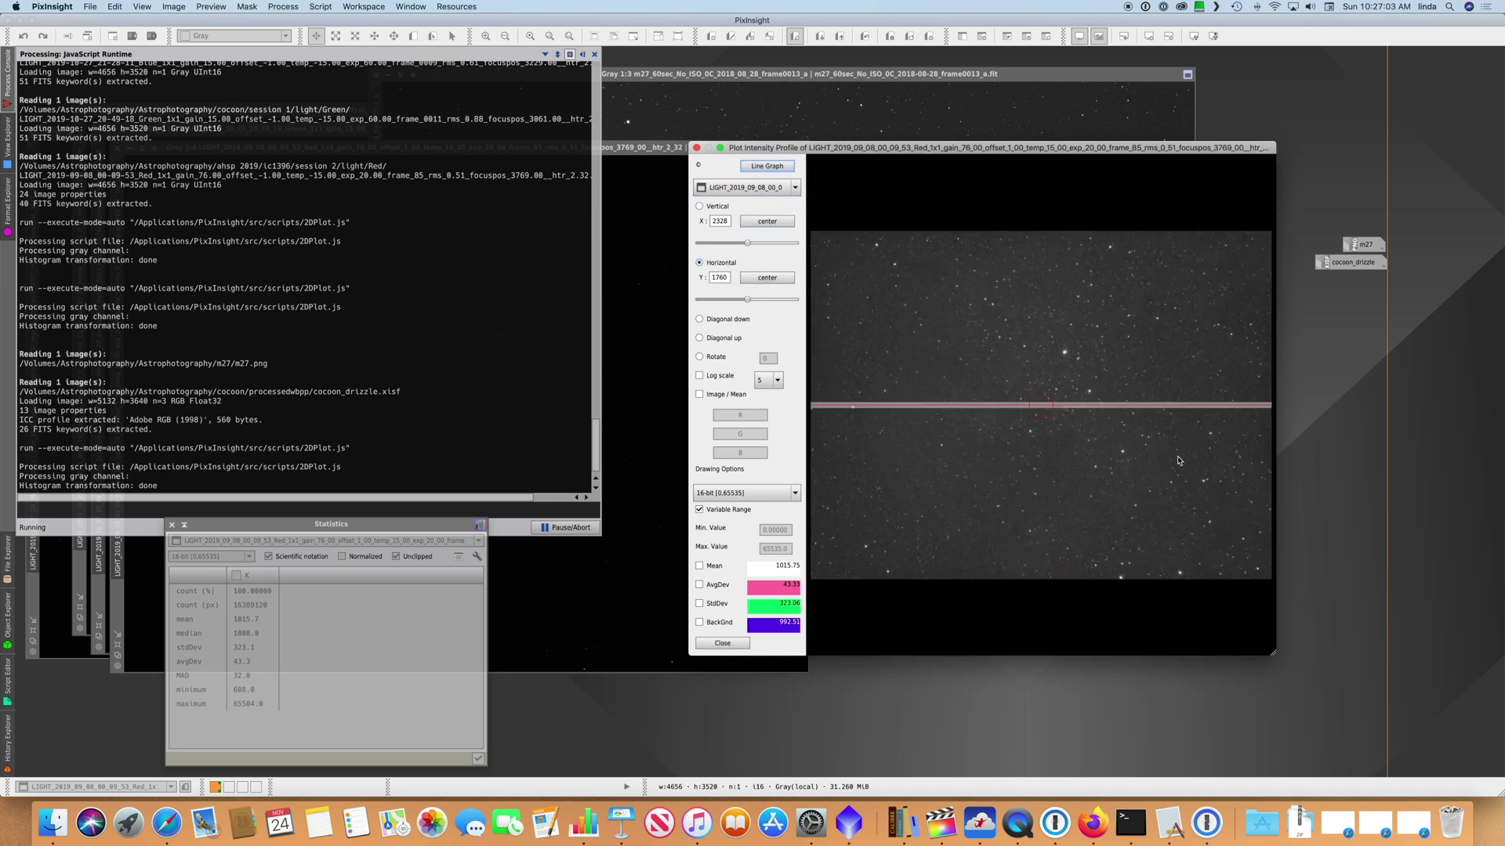
{"action": "left_click", "coordinate": [1127, 453]}
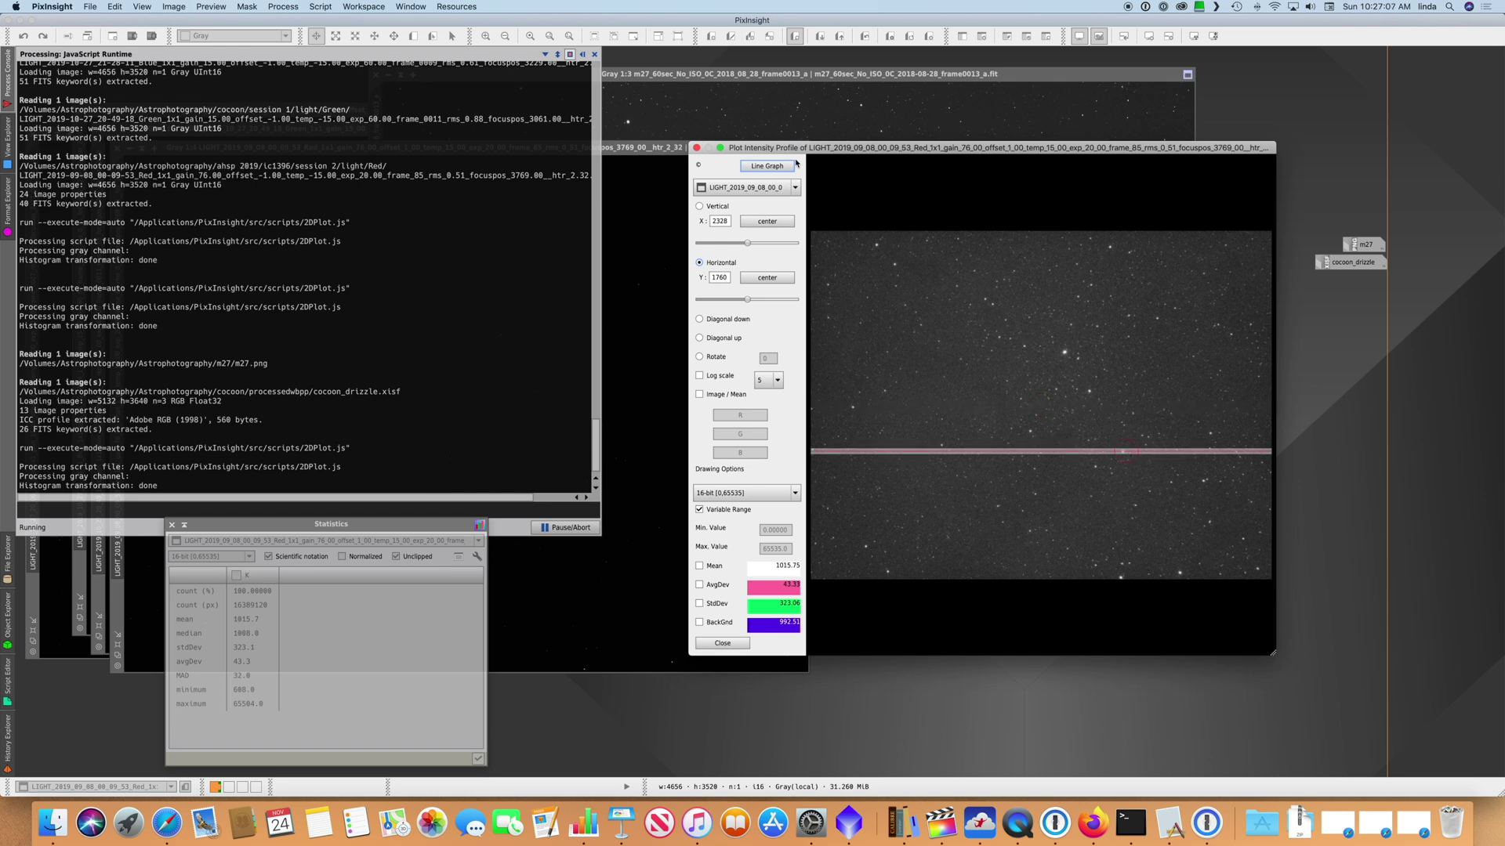
{"action": "left_click", "coordinate": [769, 166]}
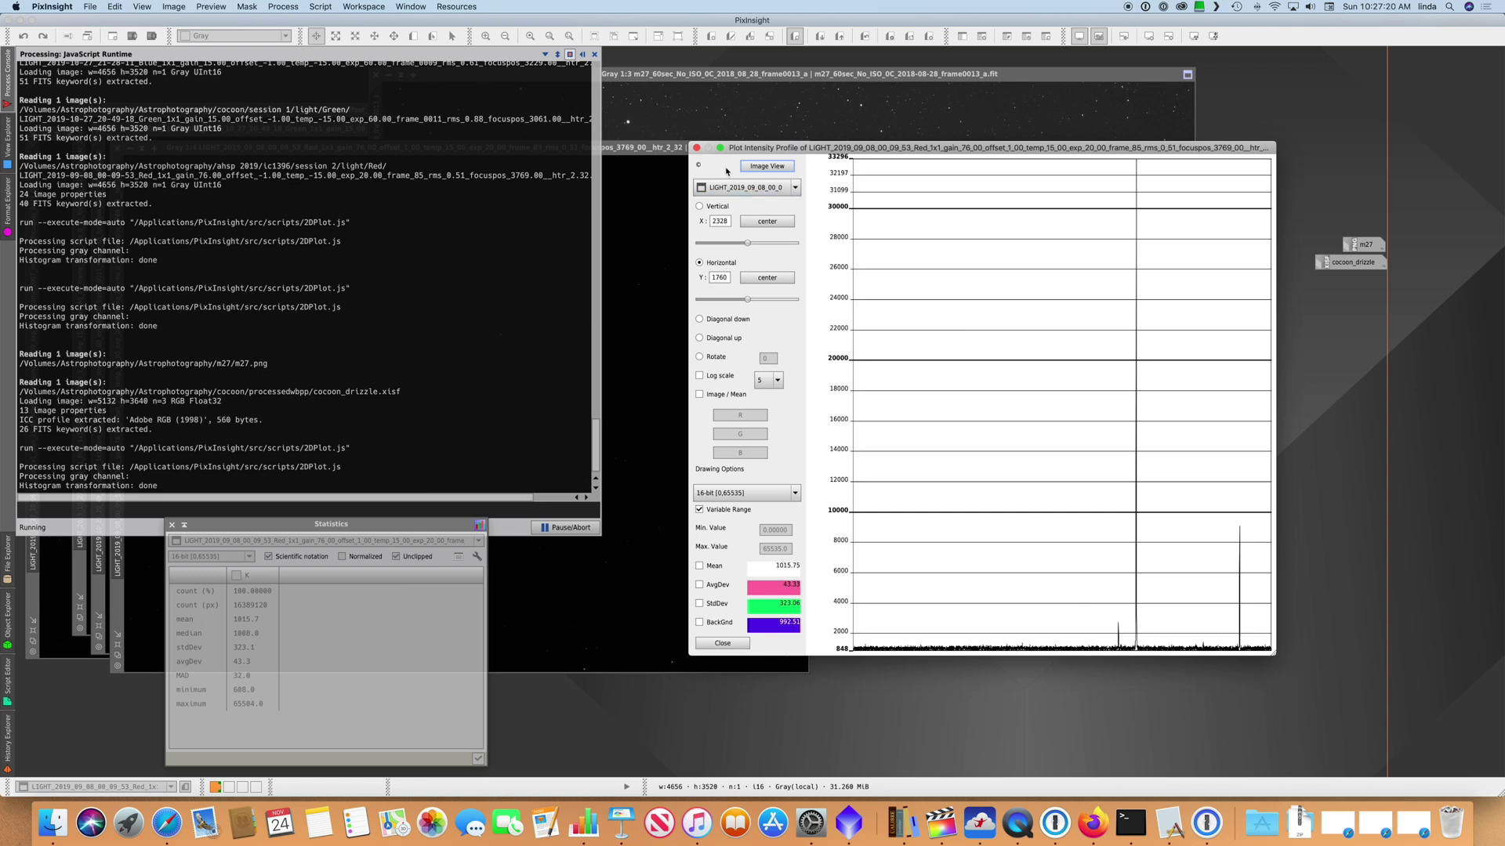
{"action": "left_click", "coordinate": [696, 148]}
- Run 2DPlot on the m27 frame and set its profile scale to 16-bit [0,65535]
{"action": "left_click", "coordinate": [880, 155]}
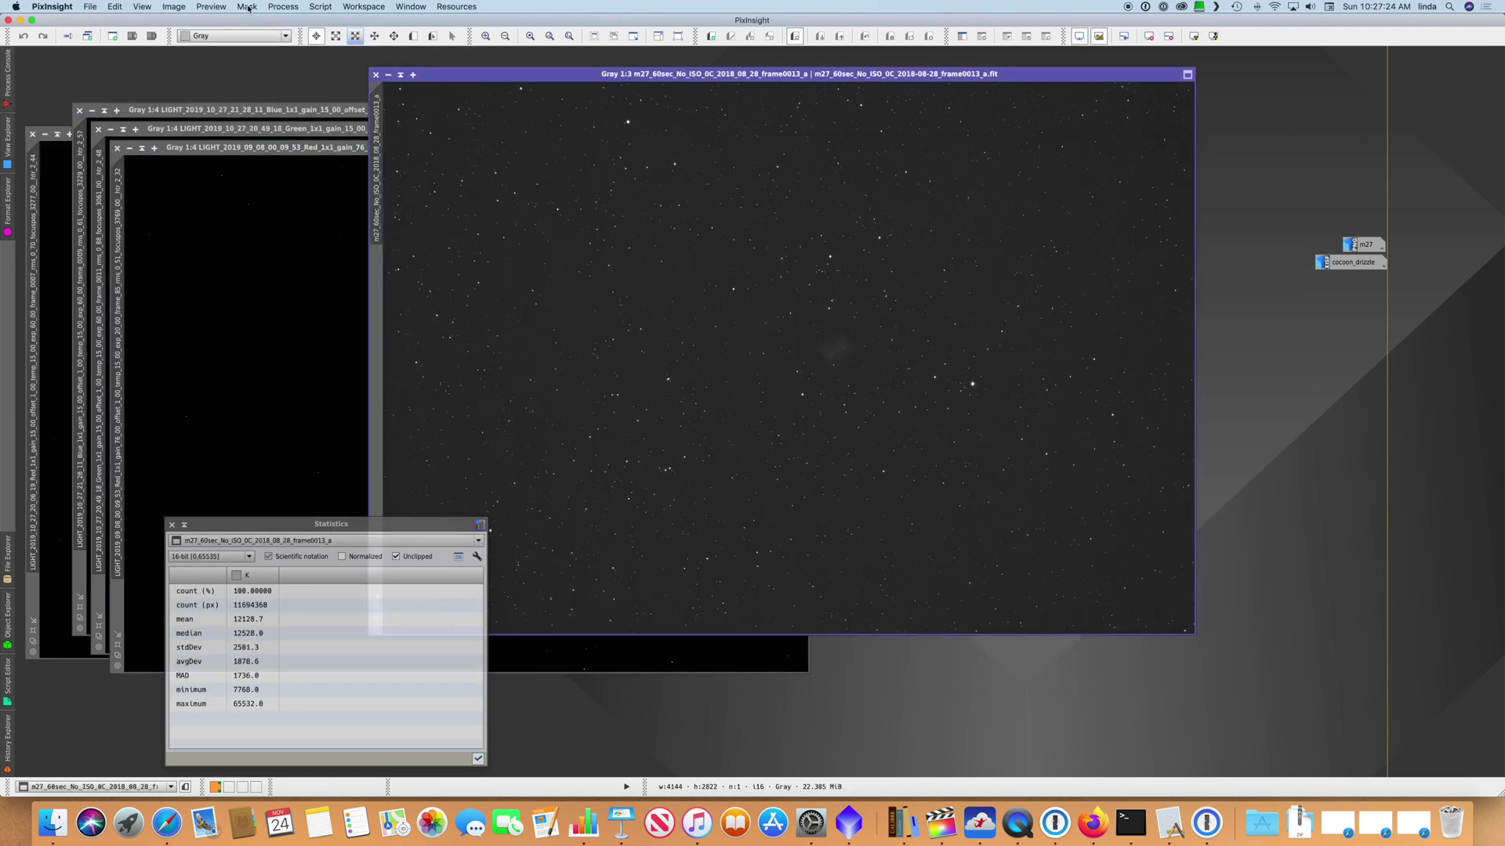
{"action": "left_click", "coordinate": [321, 7]}
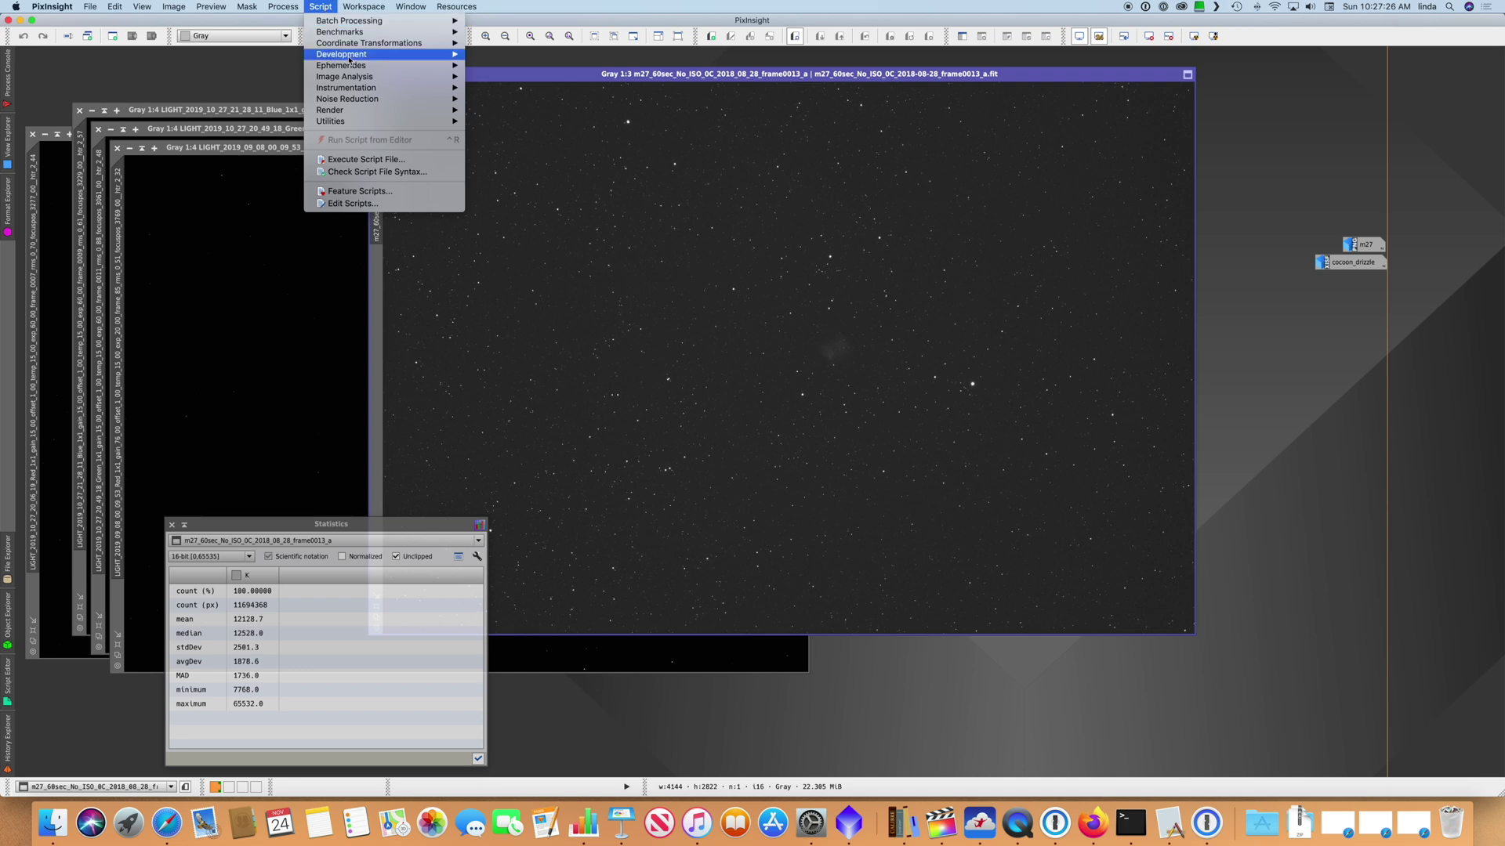
{"action": "mouse_move", "coordinate": [432, 115]}
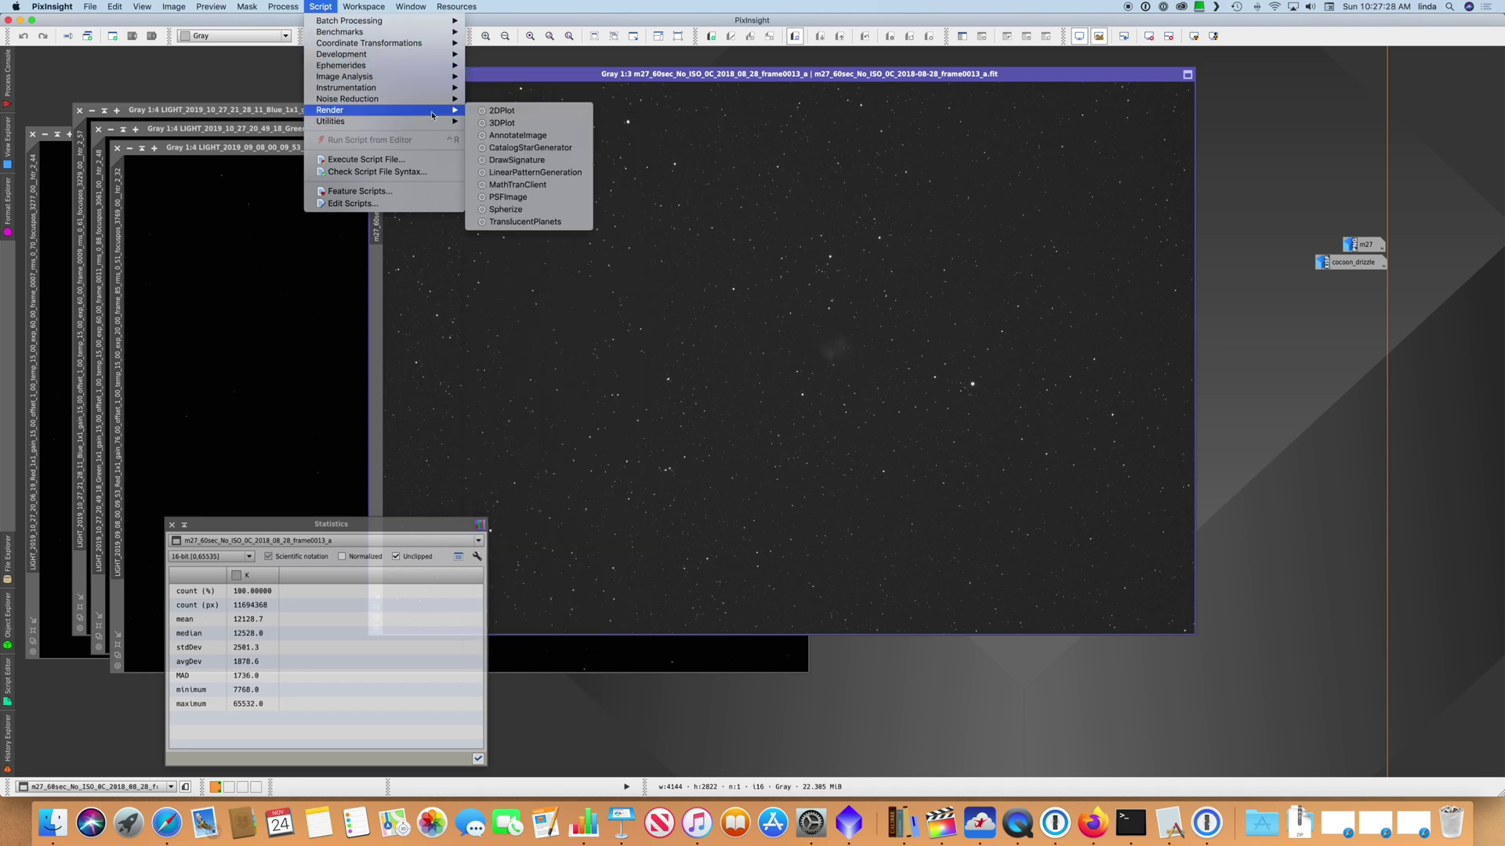
{"action": "left_click", "coordinate": [518, 113]}
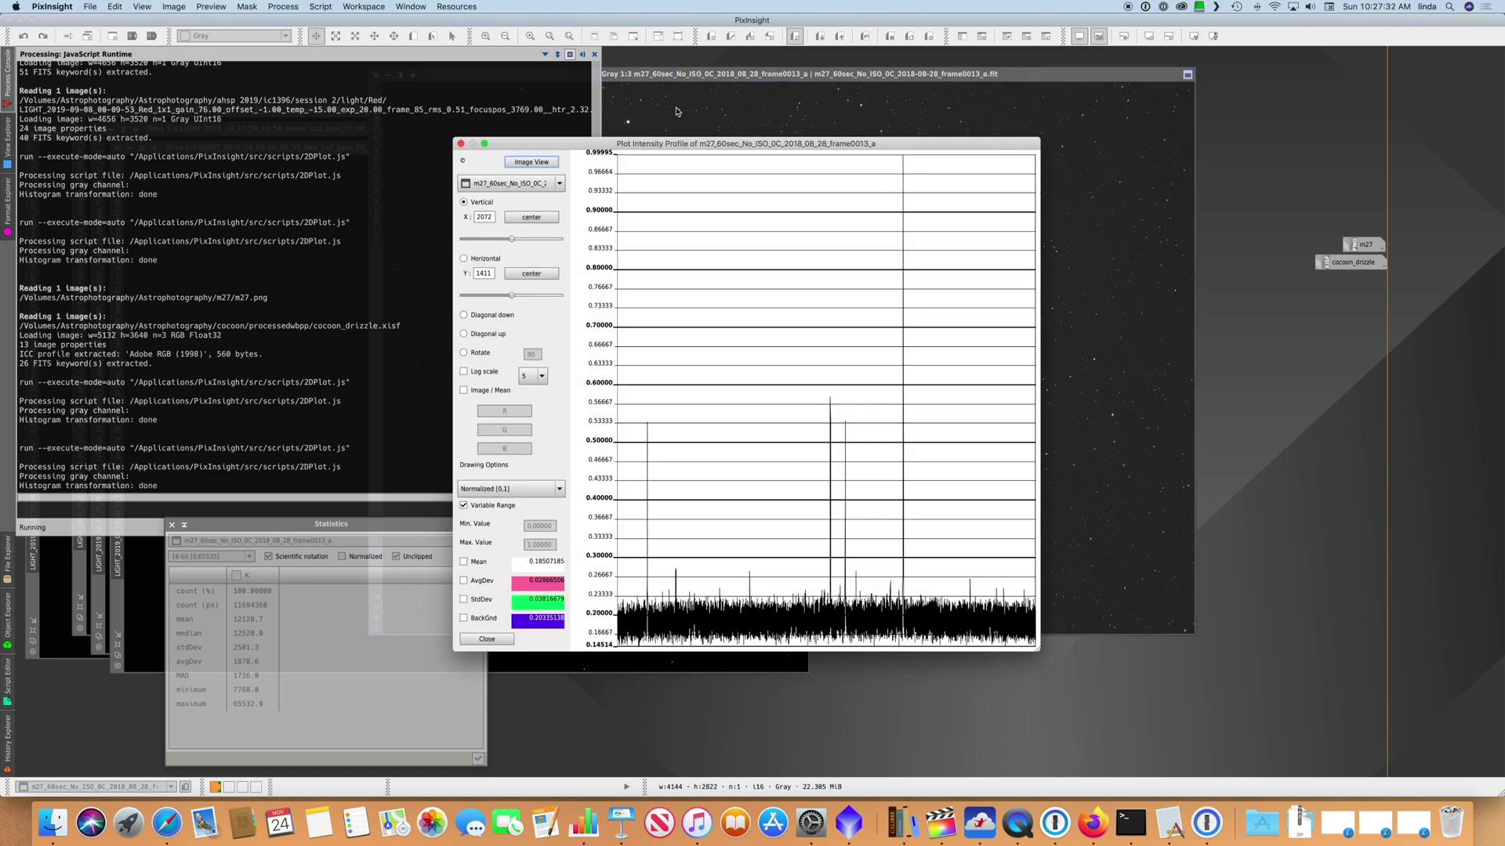
{"action": "left_click_drag", "start_coordinate": [709, 145], "coordinate": [979, 150]}
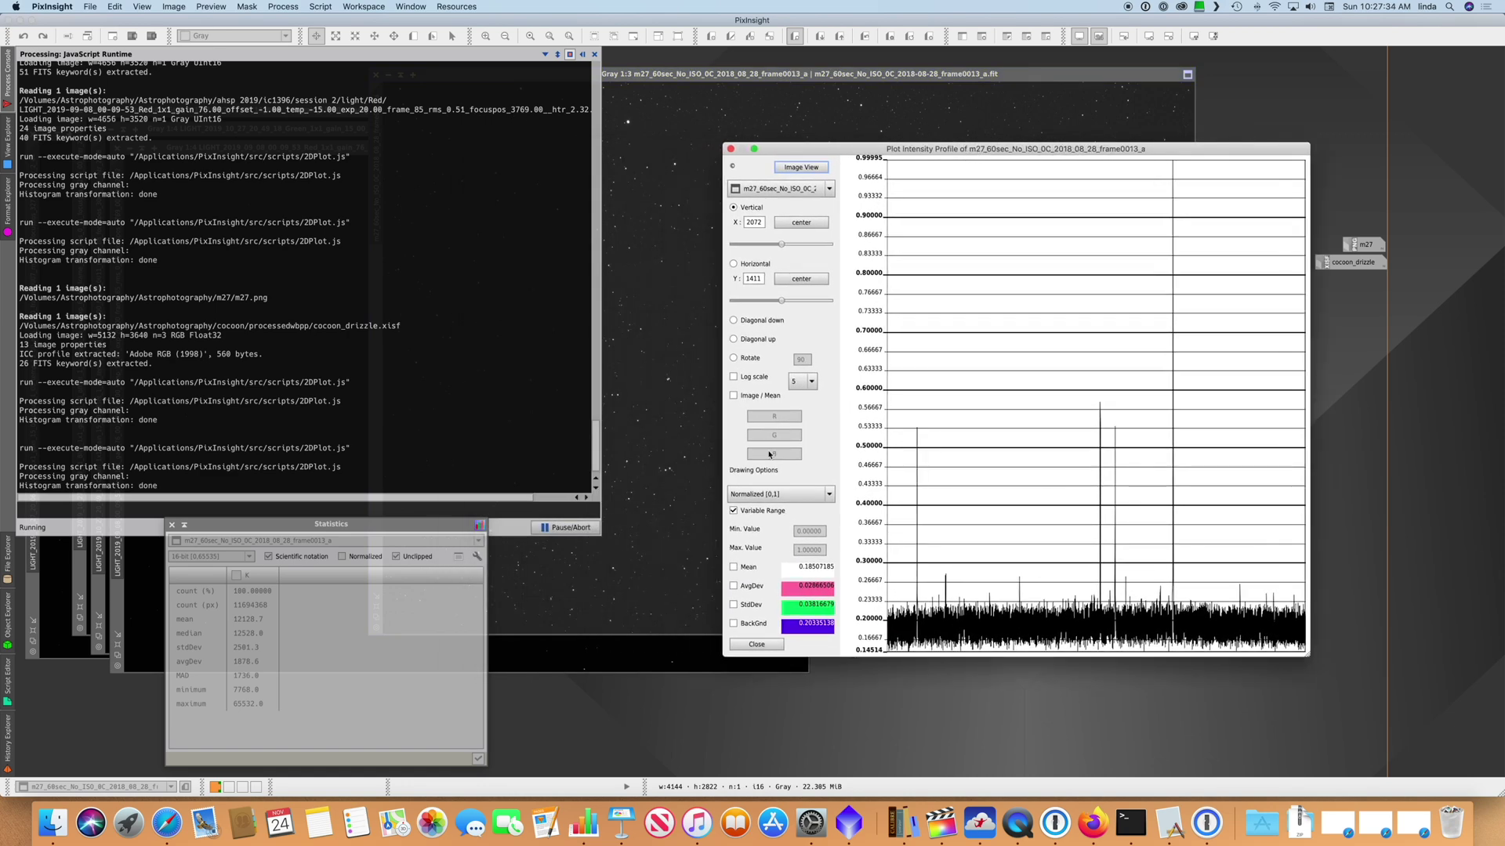
{"action": "left_click", "coordinate": [779, 495]}
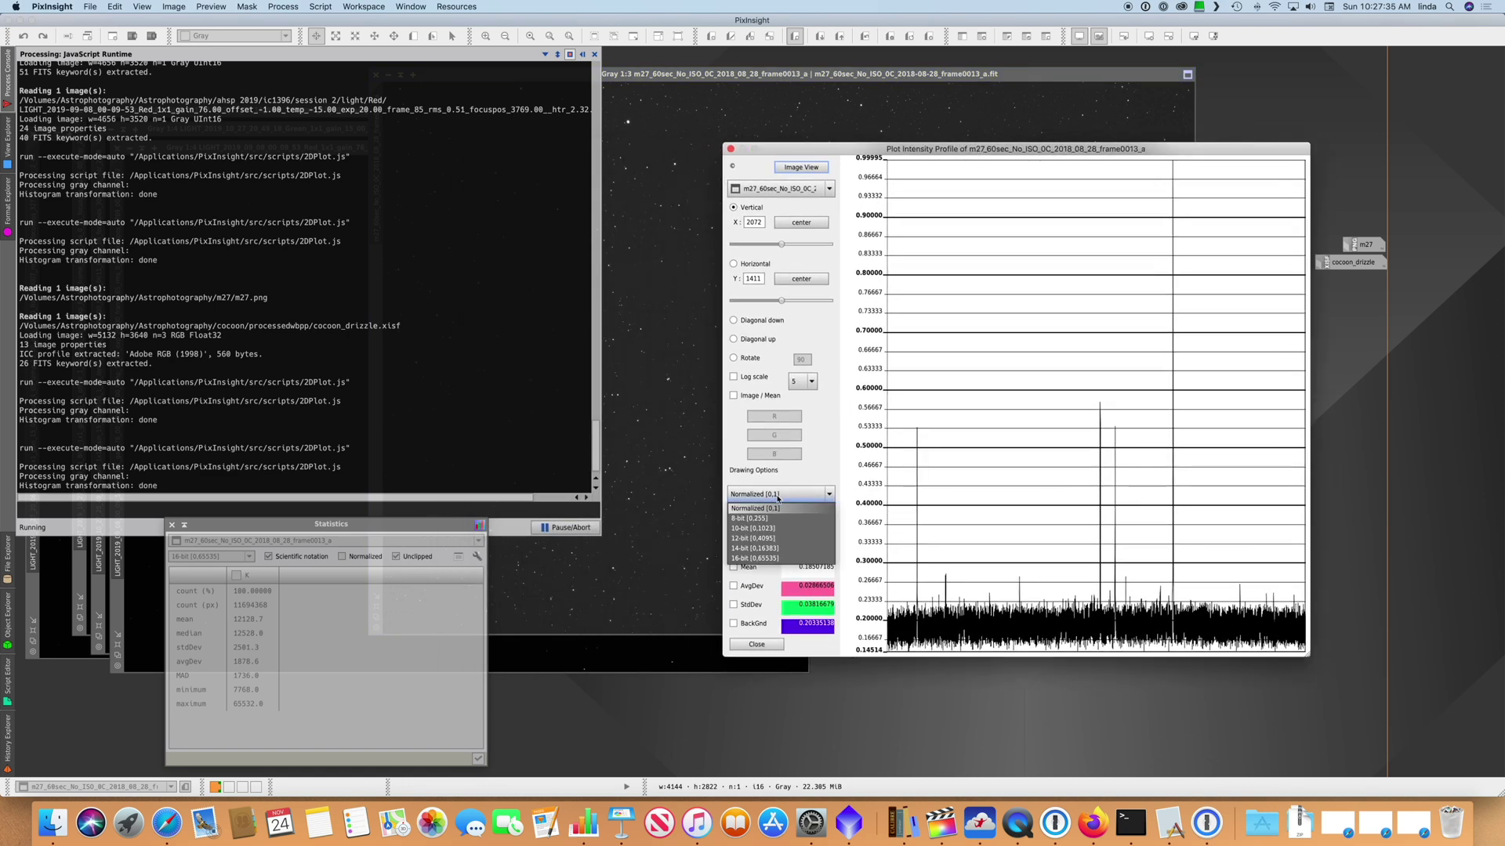
{"action": "left_click", "coordinate": [772, 559]}
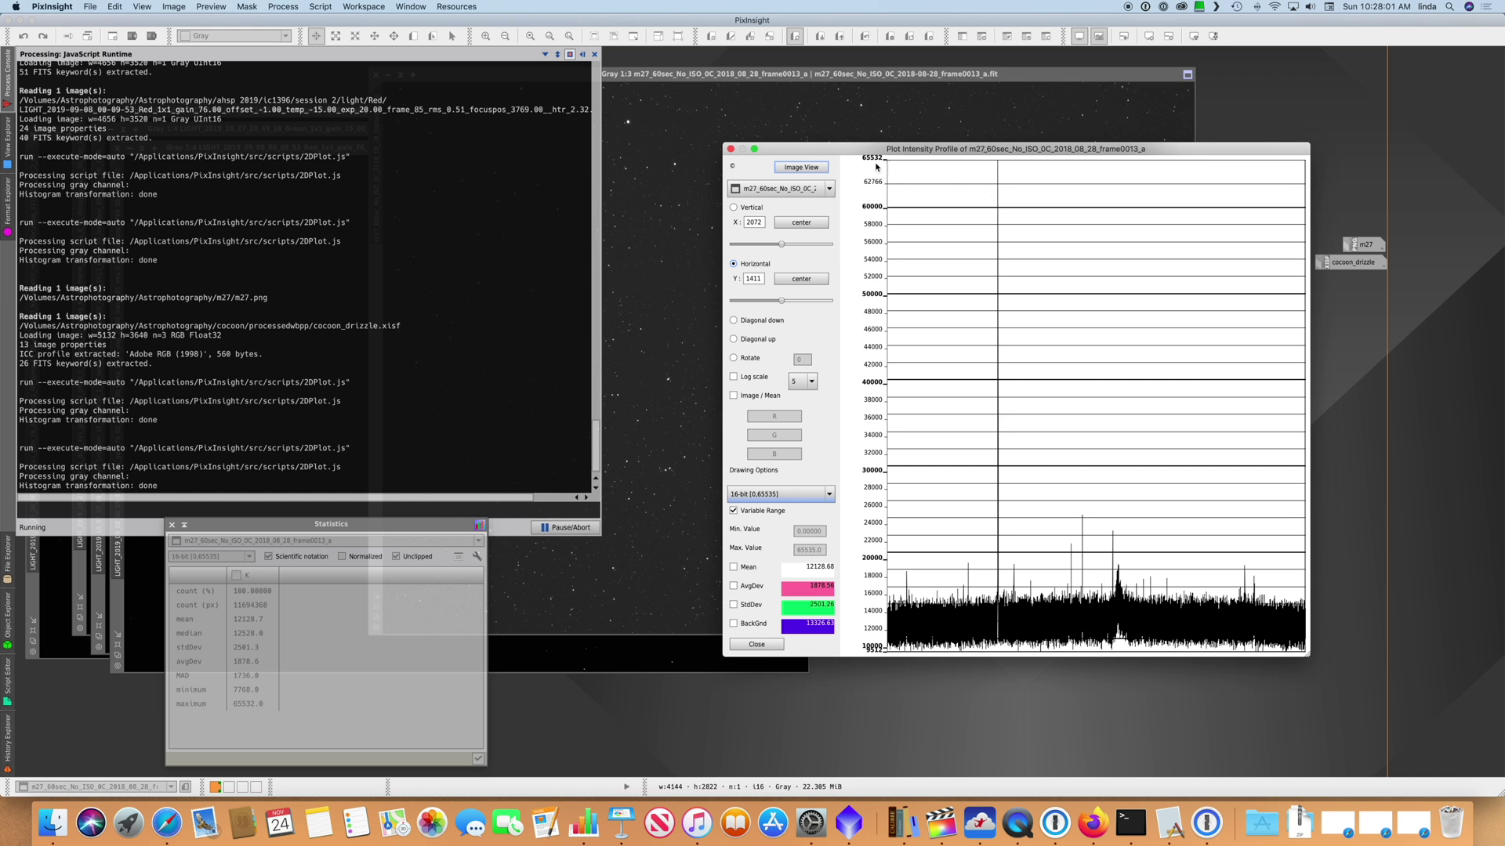
- Move the m27 horizontal profile line slightly lower and replot the line graph
{"action": "left_click", "coordinate": [788, 166]}
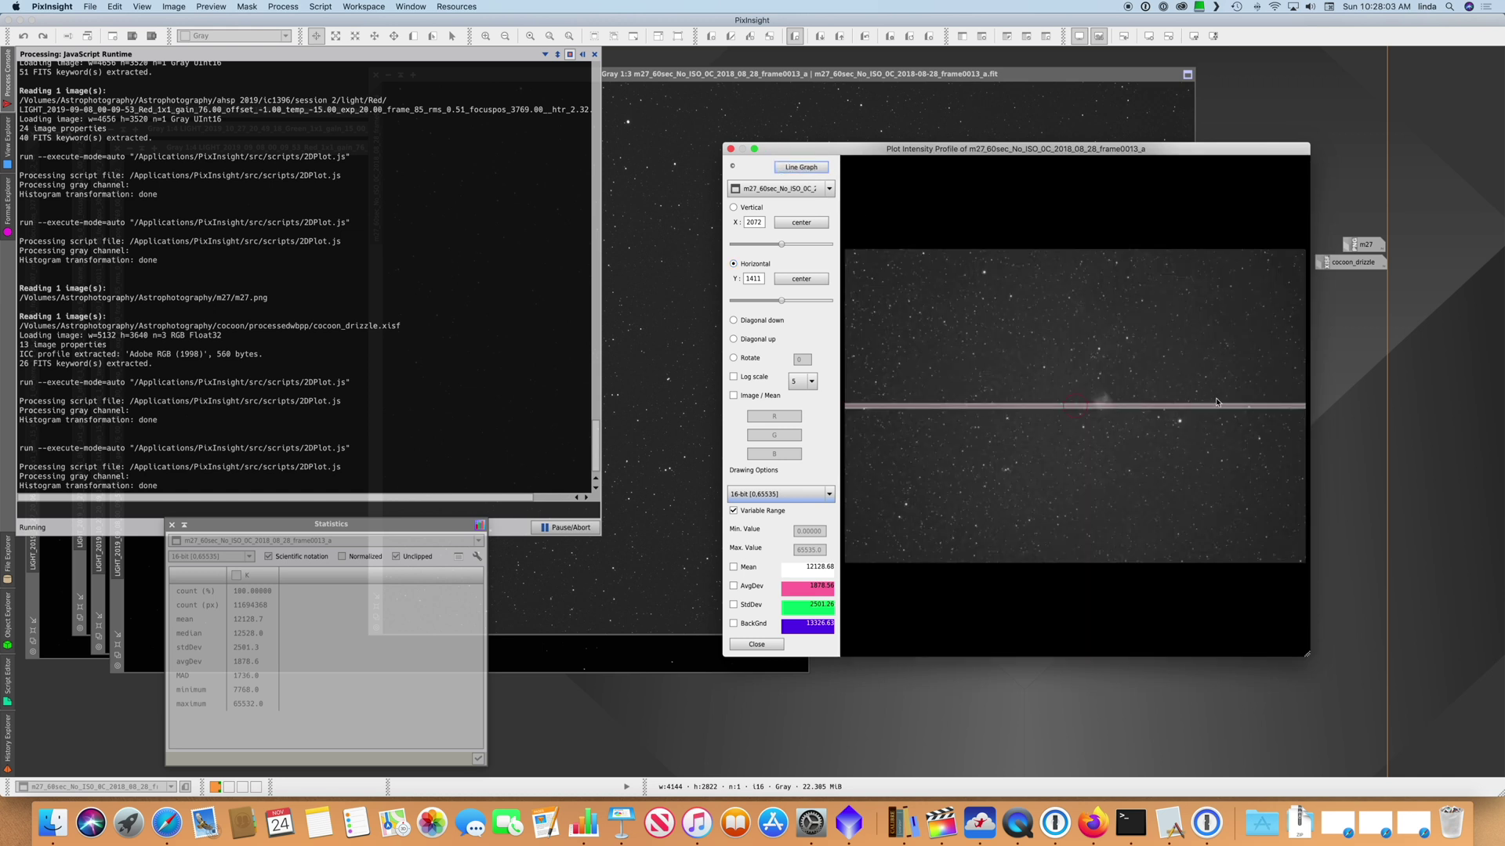
{"action": "left_click", "coordinate": [1190, 424]}
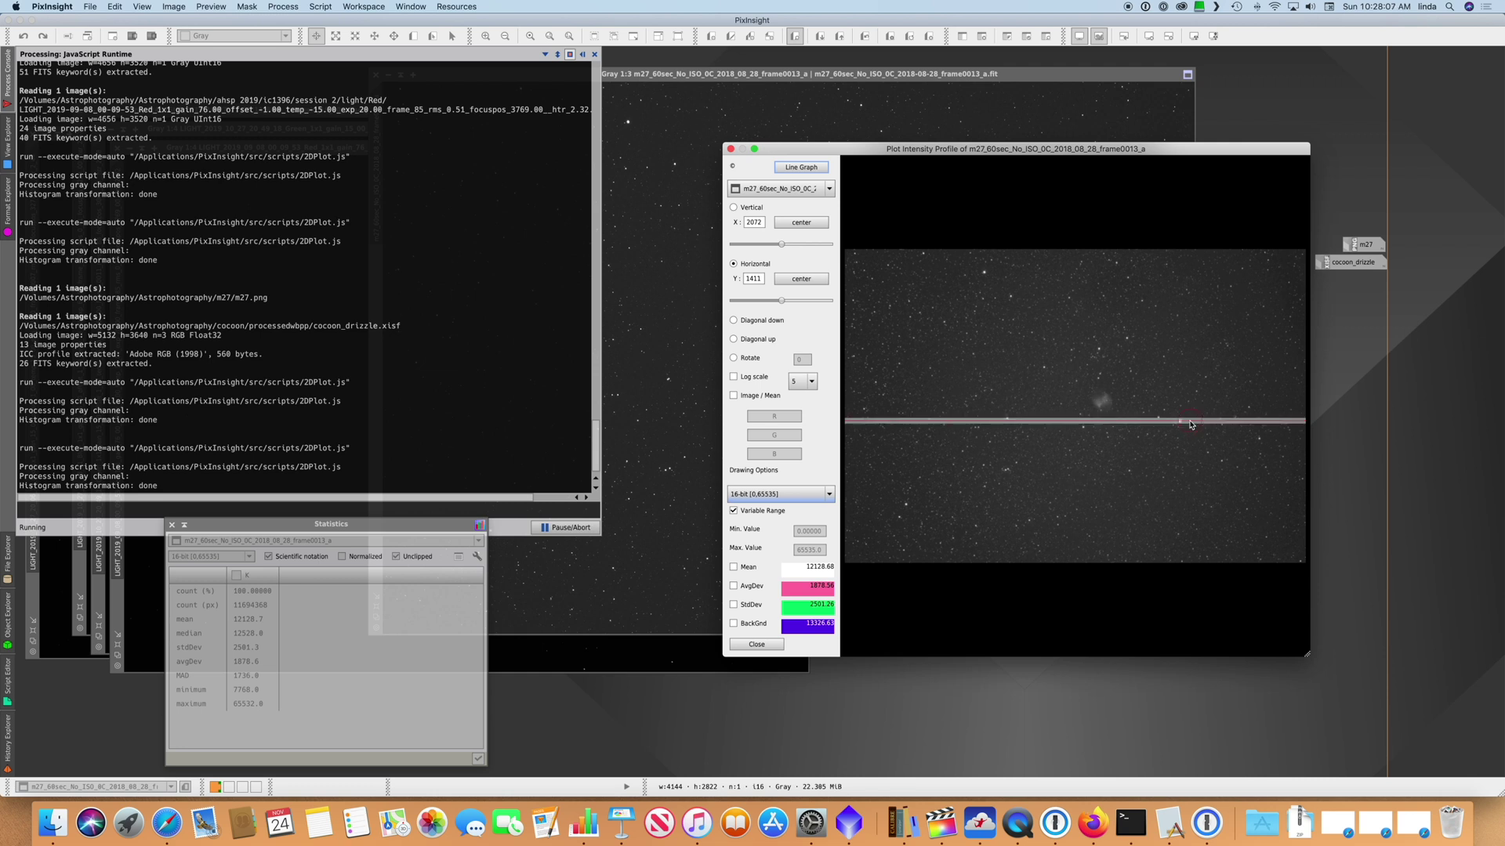
{"action": "left_click", "coordinate": [799, 168]}
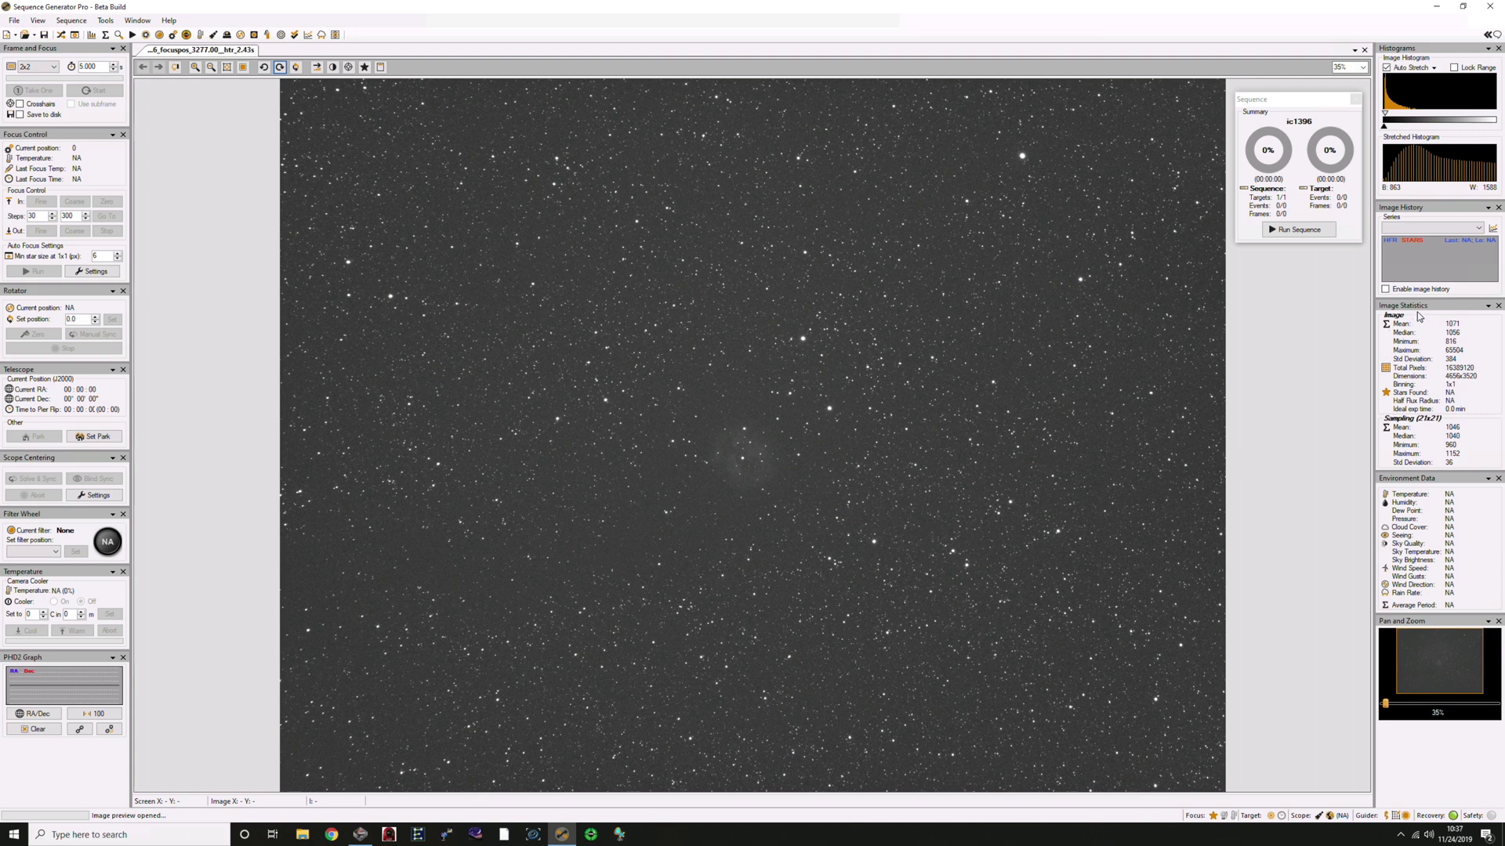
{"action": "mouse_move", "coordinate": [1464, 339]}
{"action": "left_click", "coordinate": [123, 20]}
{"action": "mouse_move", "coordinate": [107, 19]}
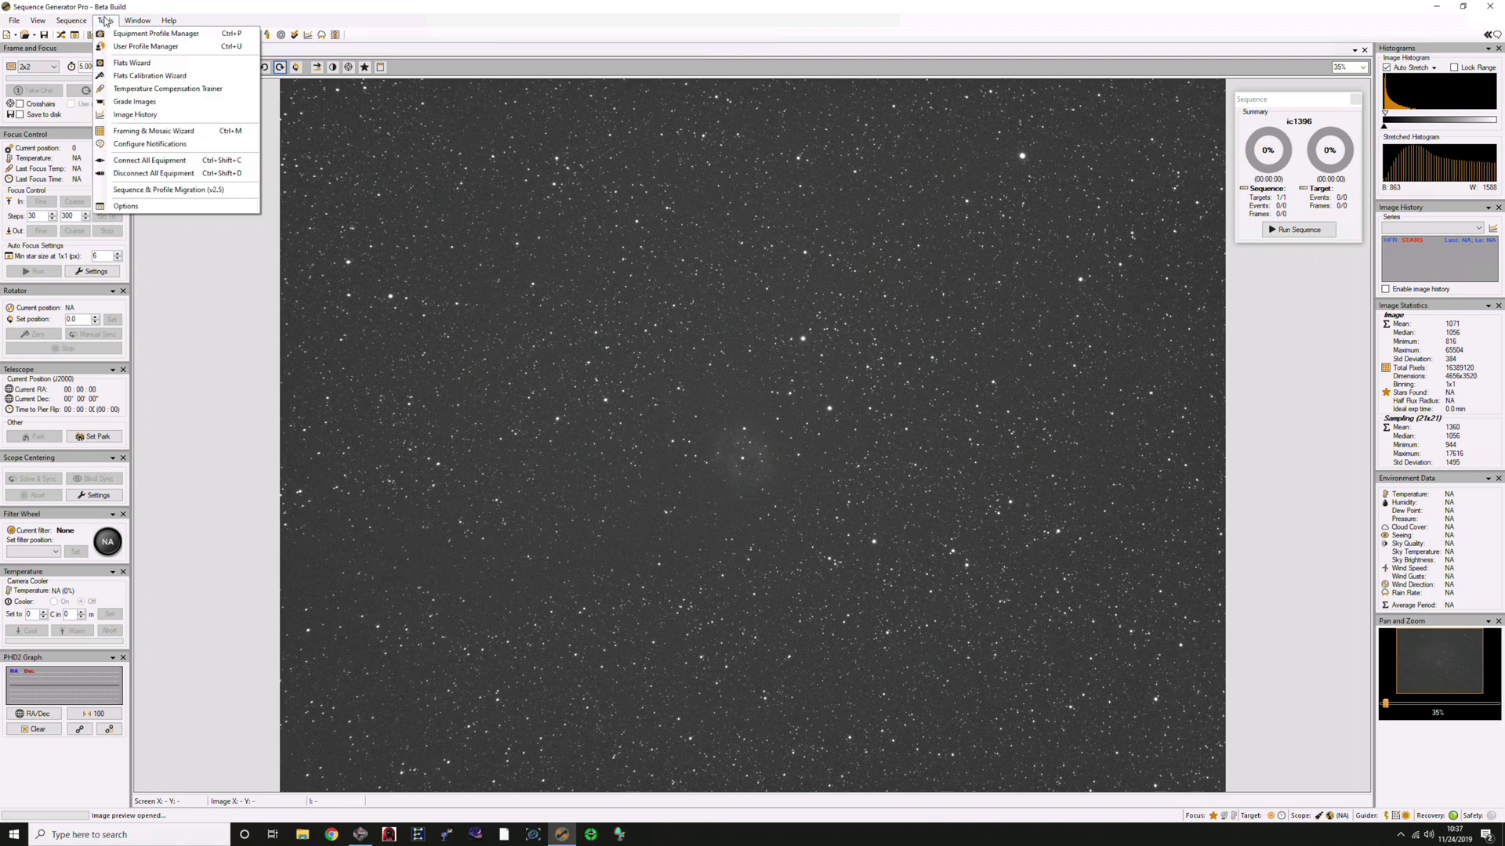
{"action": "mouse_move", "coordinate": [43, 21]}
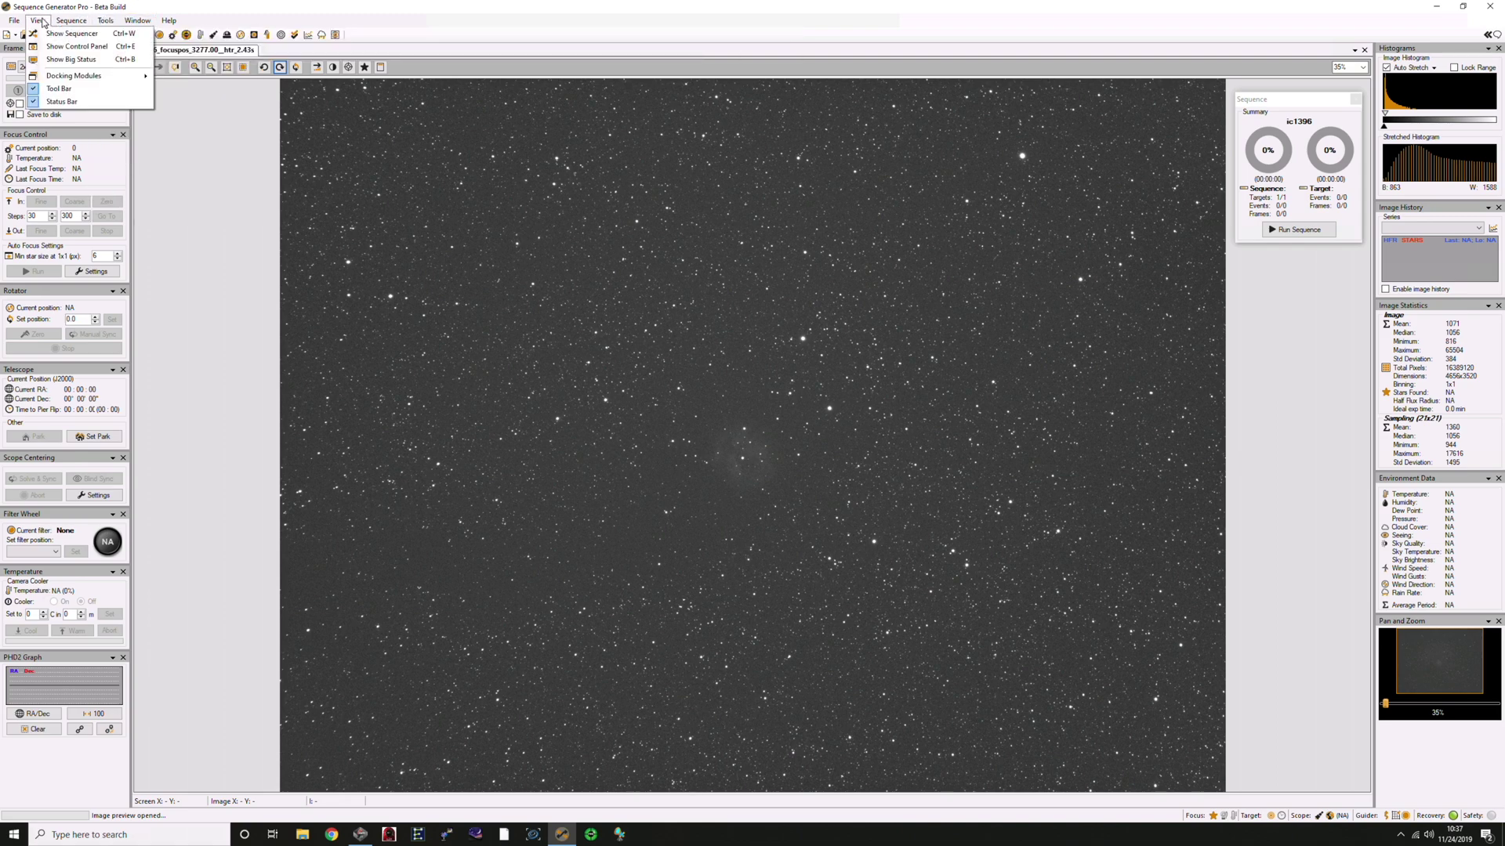
{"action": "mouse_move", "coordinate": [72, 77]}
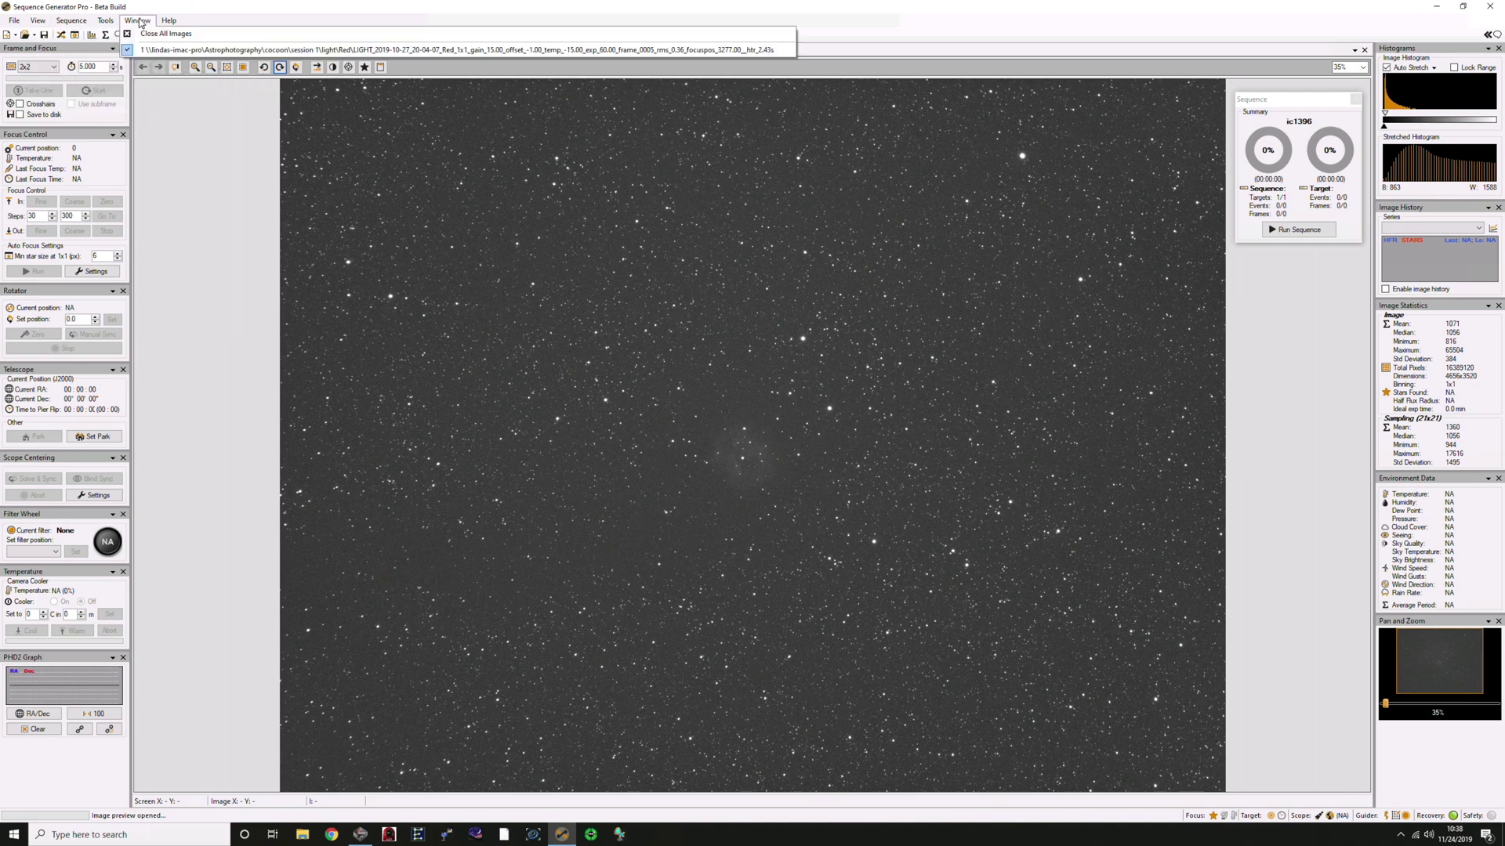
{"action": "left_click", "coordinate": [112, 22]}
{"action": "left_click", "coordinate": [113, 22]}
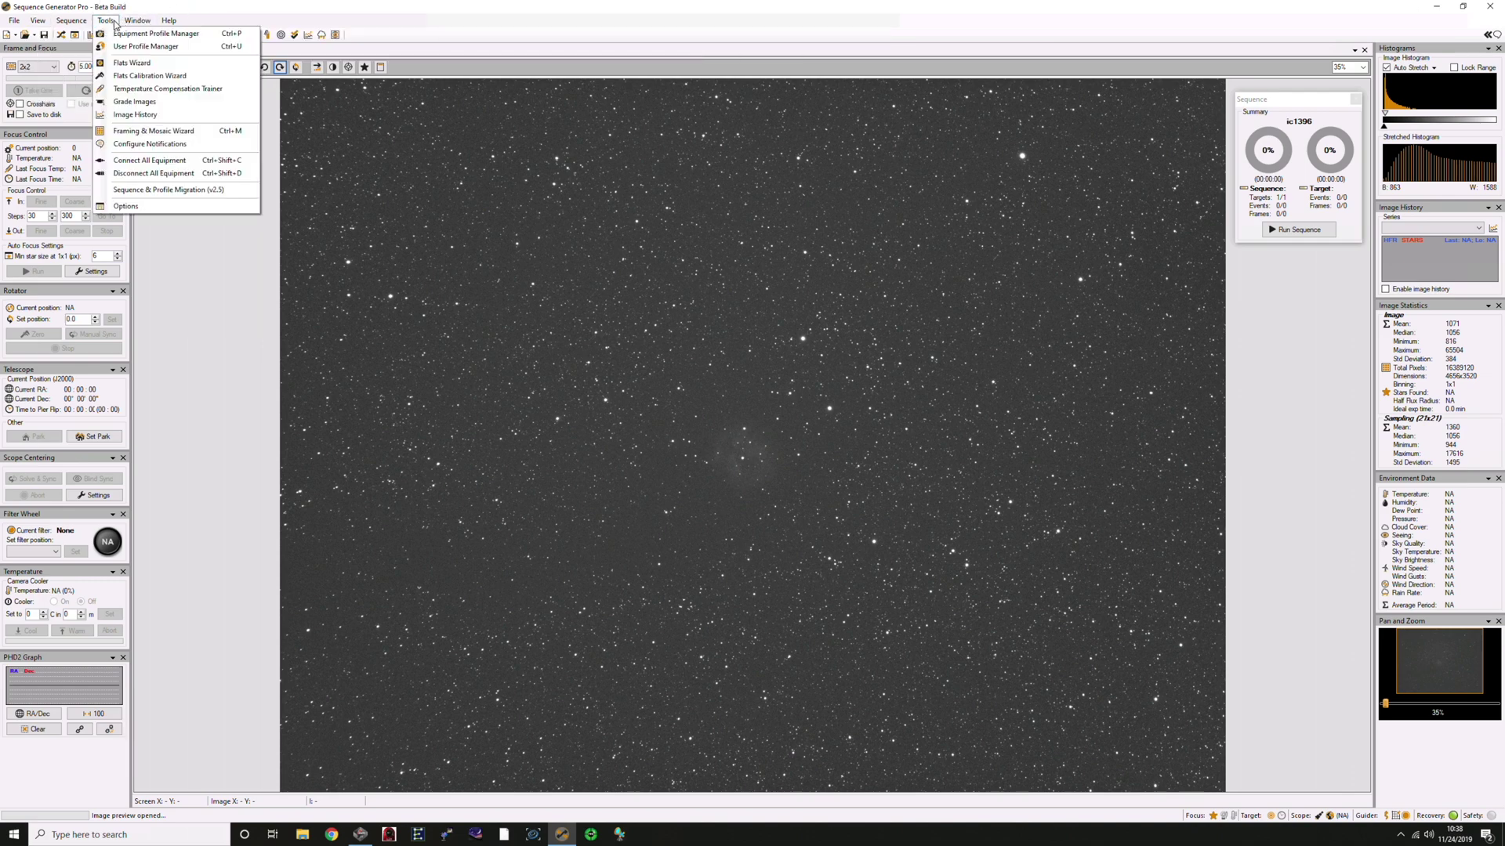
{"action": "left_click", "coordinate": [114, 22]}
{"action": "left_click", "coordinate": [114, 22]}
{"action": "left_click", "coordinate": [111, 35]}
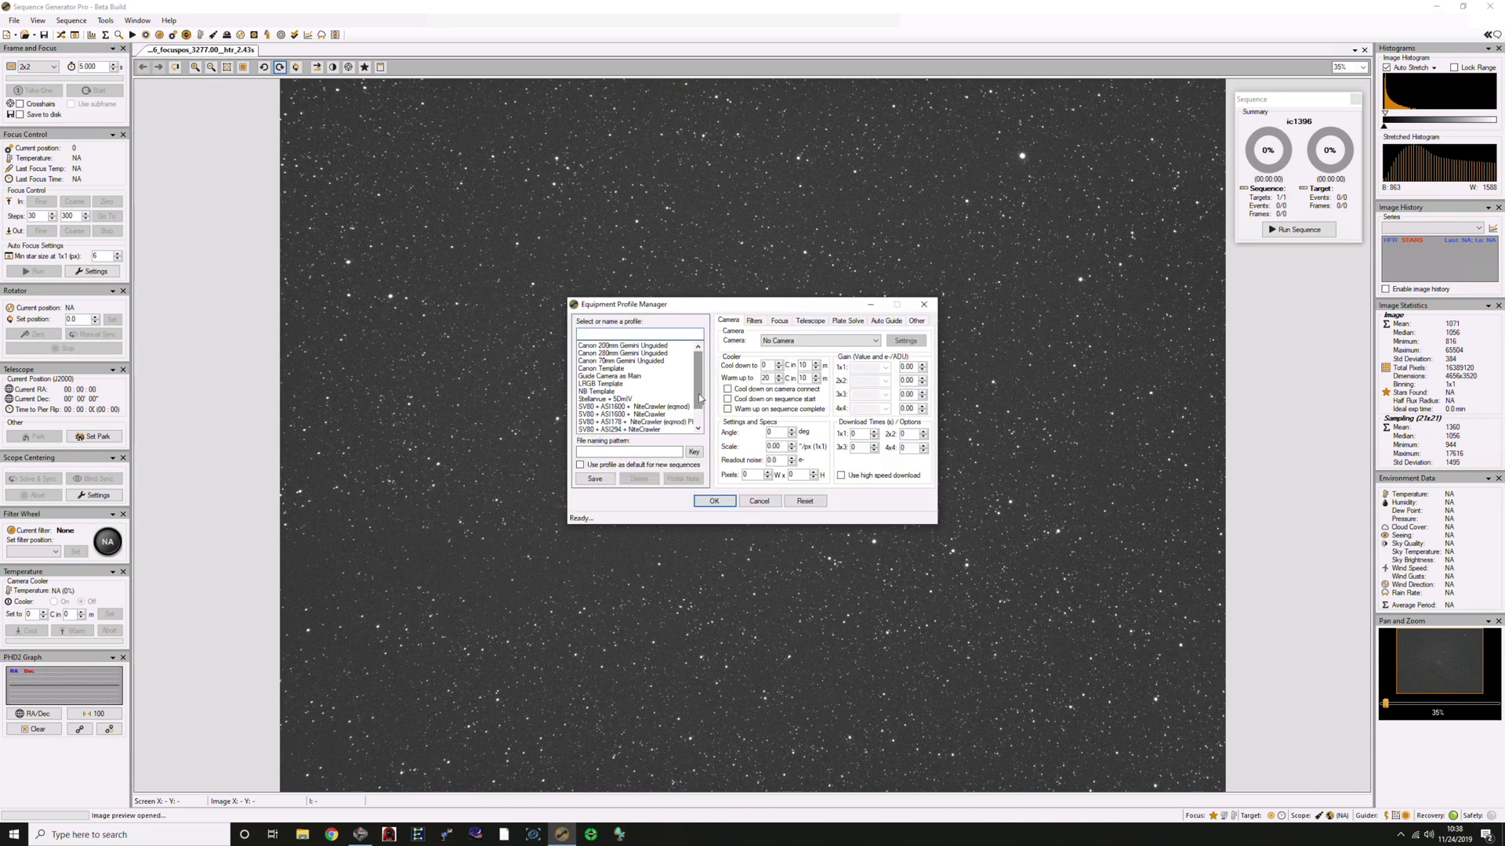
{"action": "left_click_drag", "start_coordinate": [700, 398], "coordinate": [700, 403]}
{"action": "left_click", "coordinate": [649, 399]}
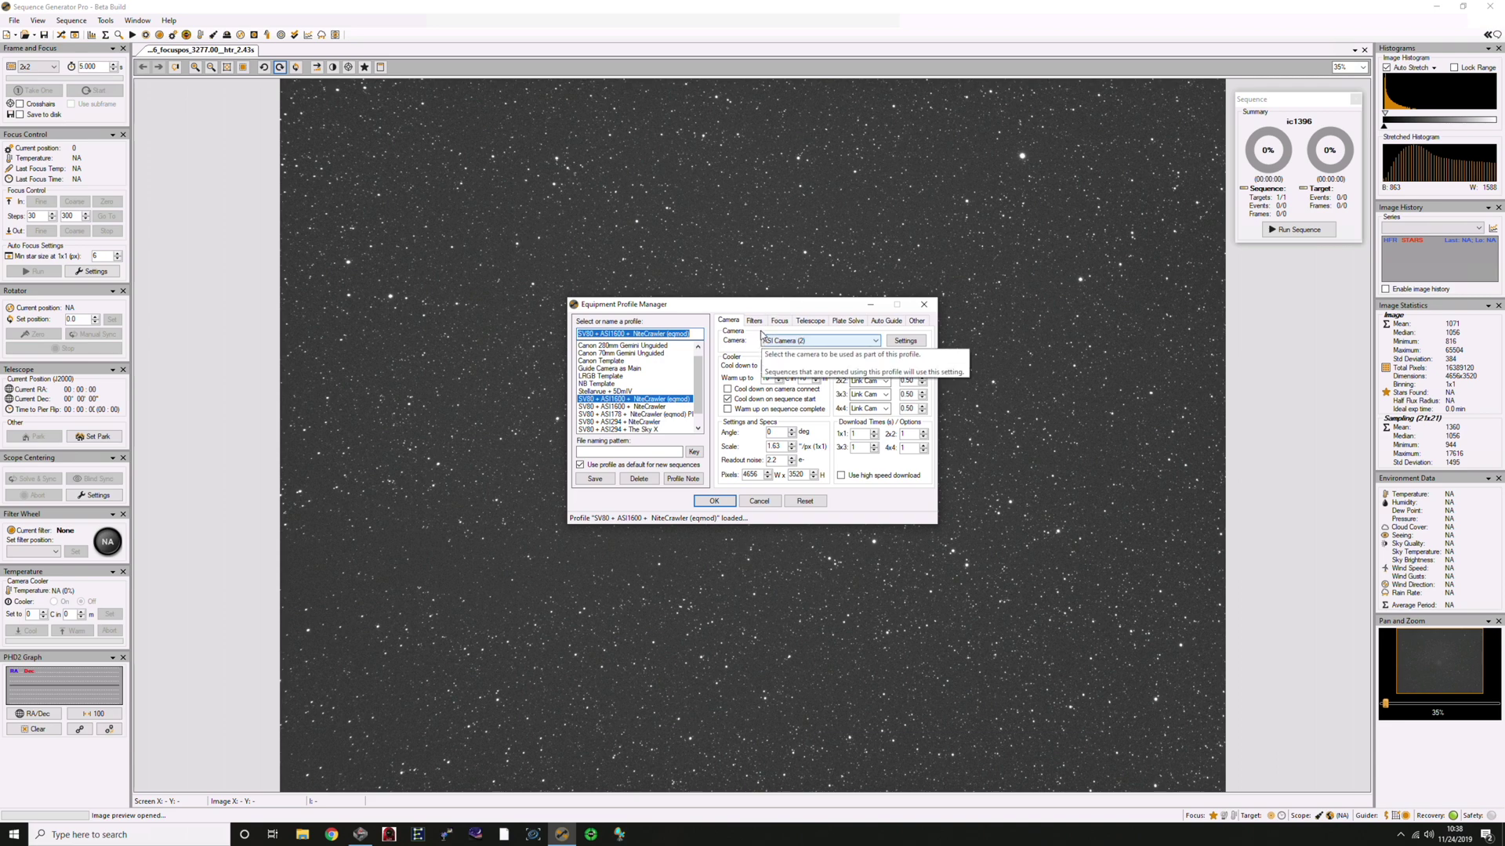
{"action": "left_click", "coordinate": [776, 307]}
{"action": "left_click_drag", "start_coordinate": [776, 307], "coordinate": [822, 185]}
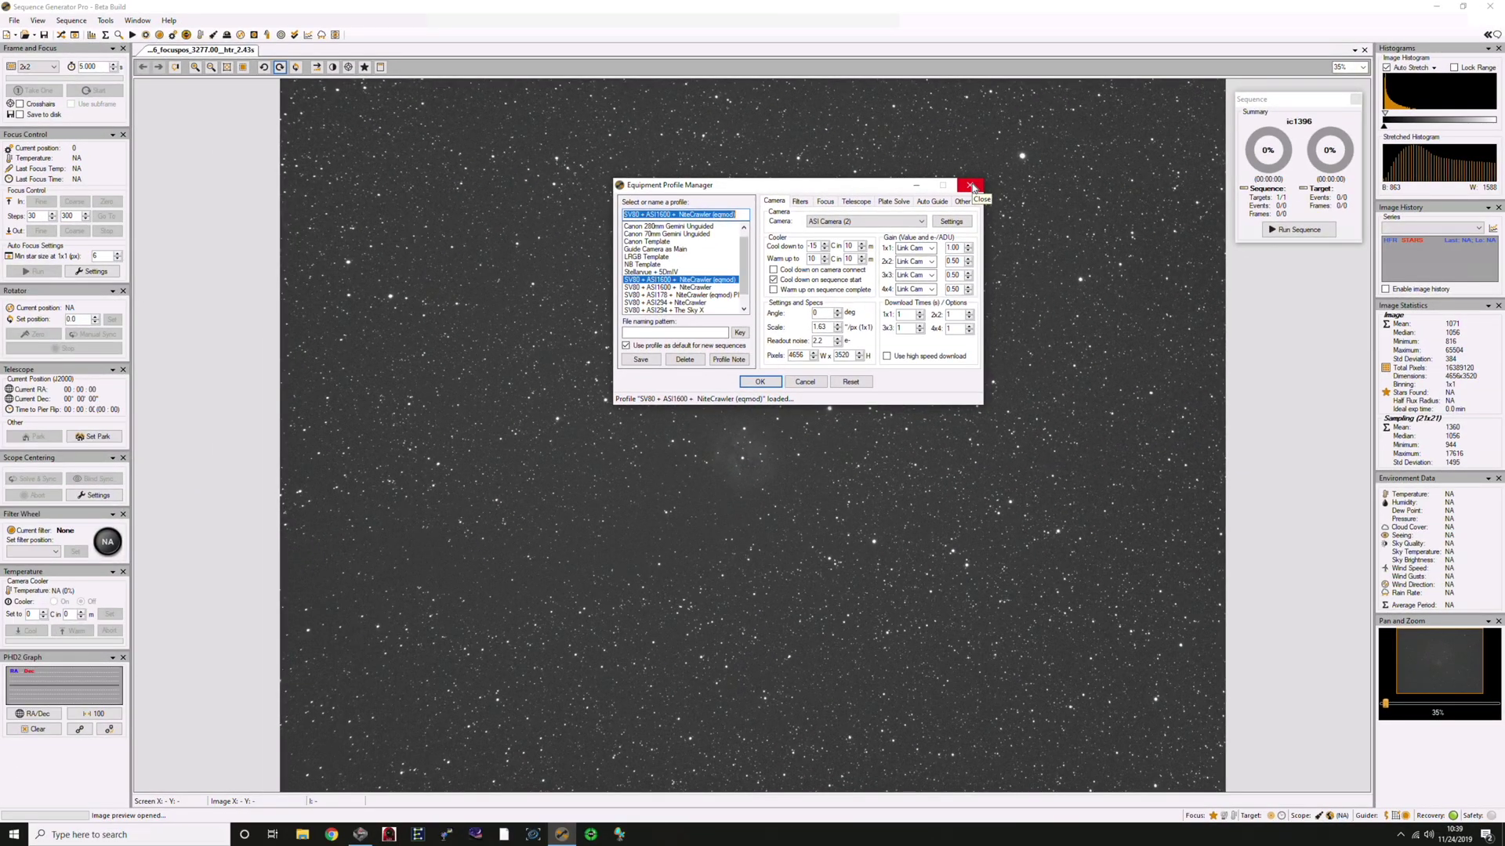
{"action": "left_click", "coordinate": [970, 184]}
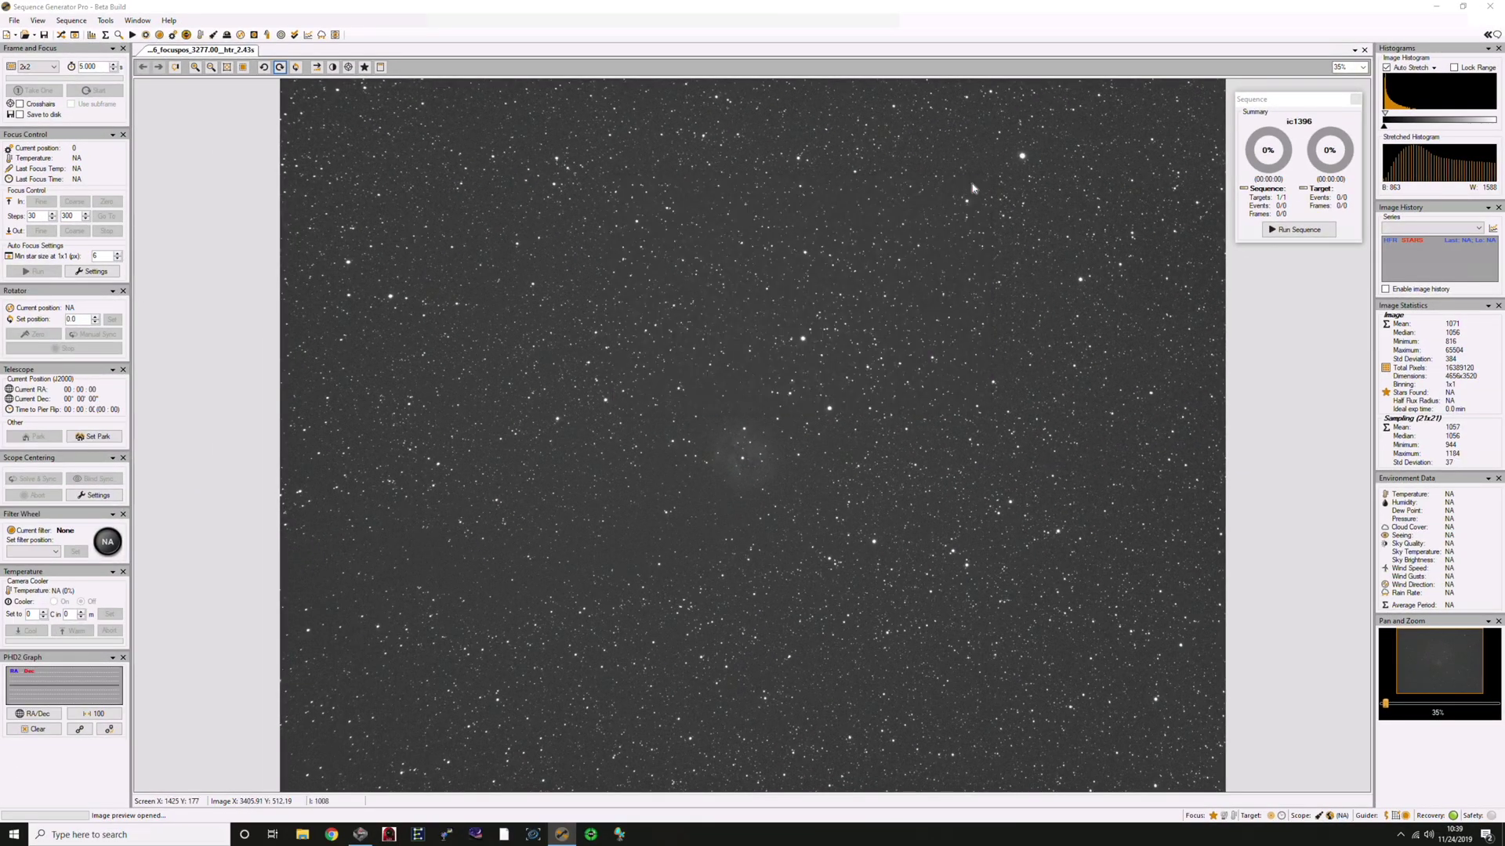